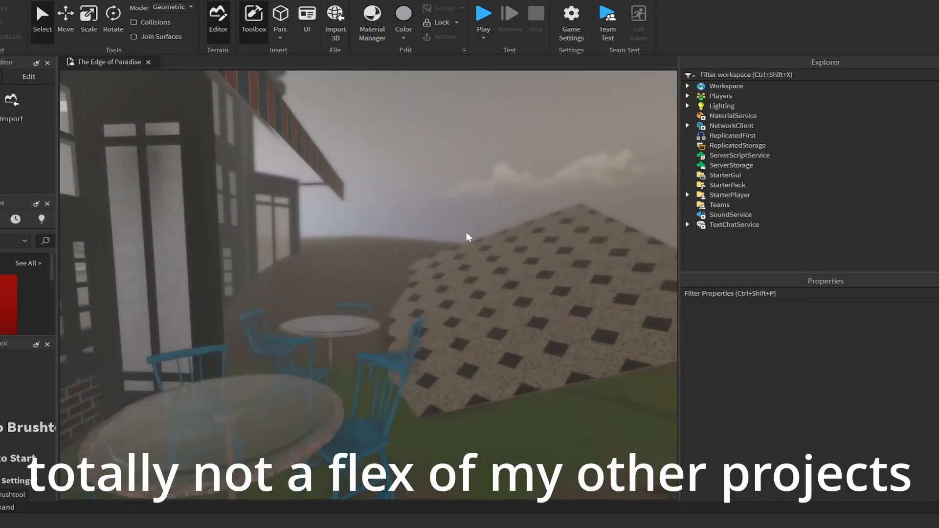
pyautogui.click(472, 279)
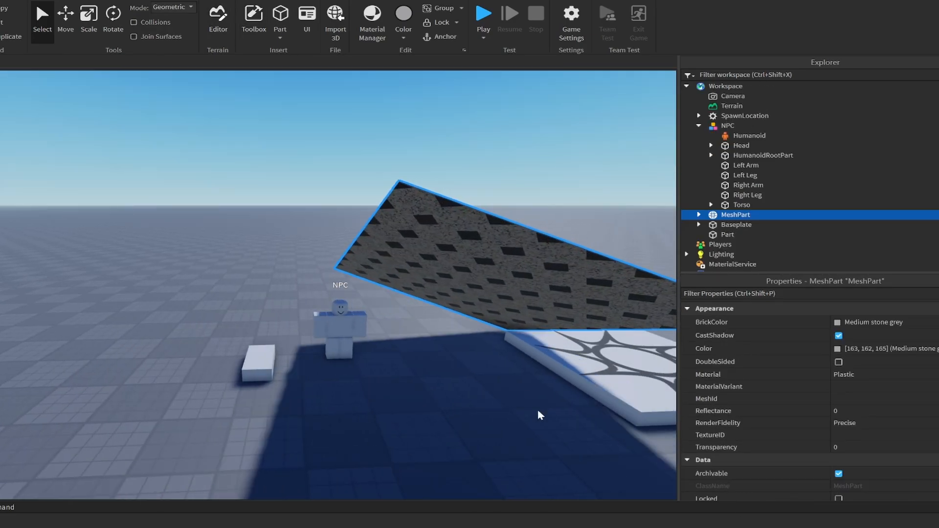
pyautogui.scroll(-6, 878, 351)
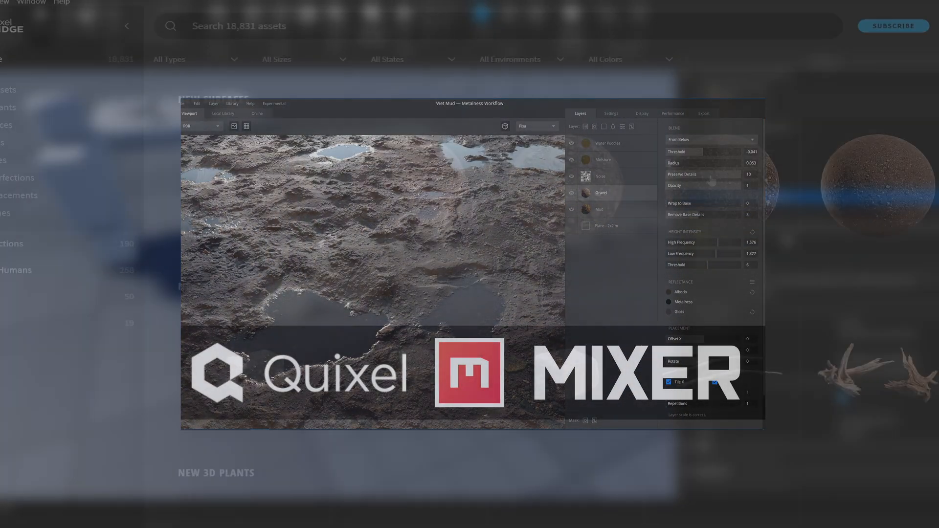
# - Switch to Quixel Bridge and browse the 3D Assets library, including the Building category, for usable environment models
pyautogui.scroll(-2, 712, 181)
pyautogui.scroll(2, 711, 181)
pyautogui.scroll(-10, 712, 181)
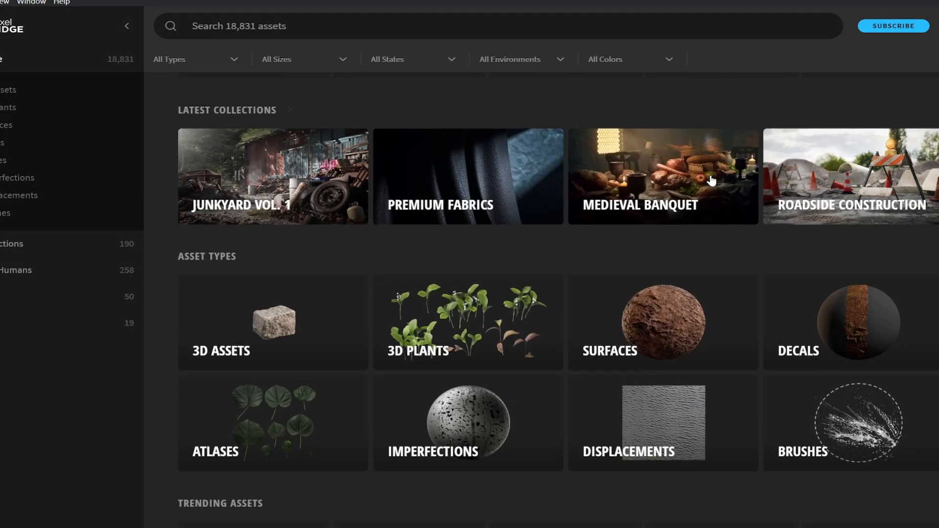
pyautogui.scroll(-12, 712, 181)
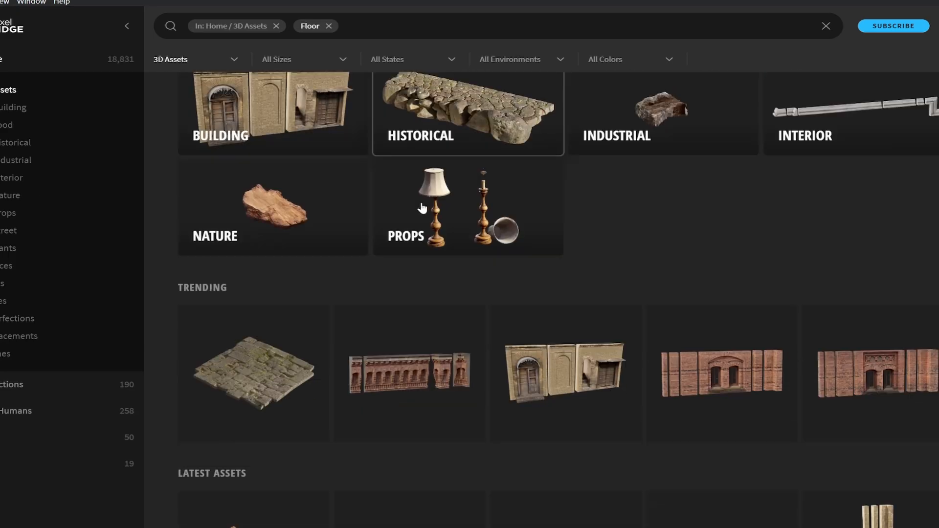
pyautogui.scroll(-20, 423, 209)
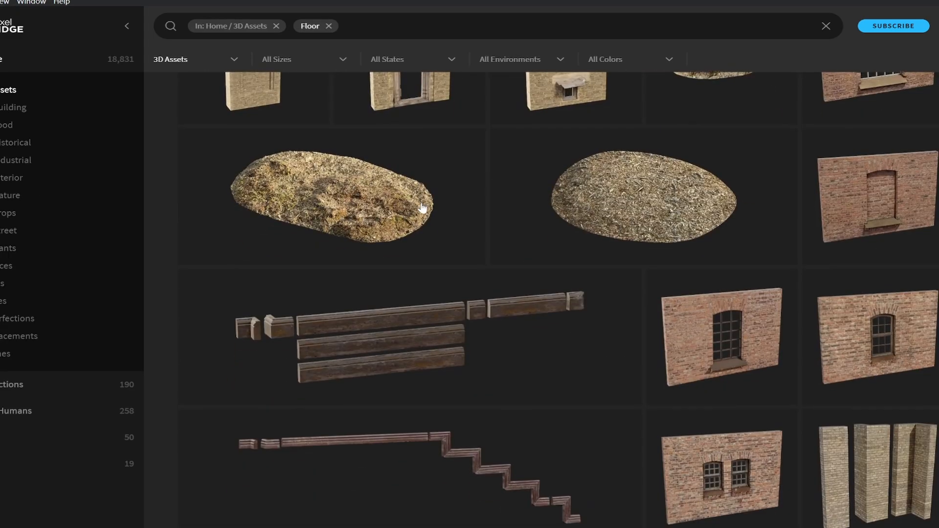
pyautogui.scroll(-5, 422, 209)
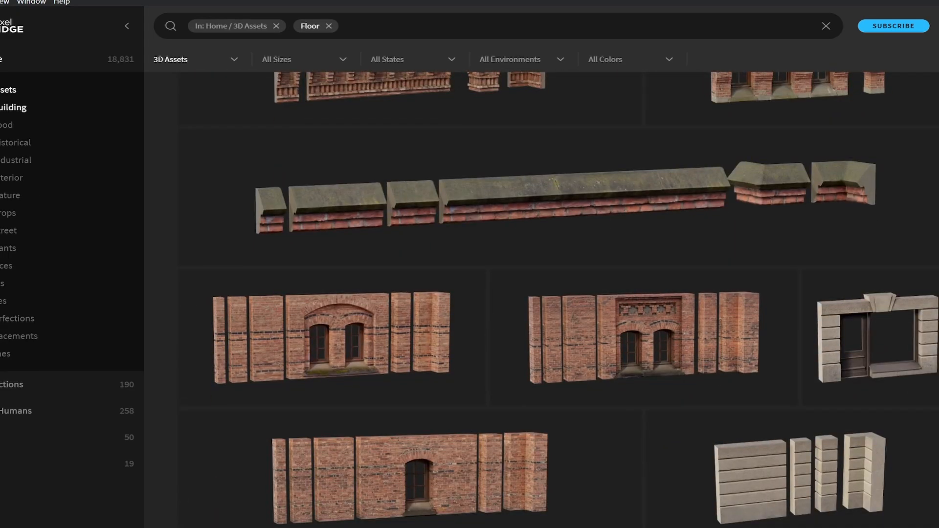
pyautogui.click(2, 100)
pyautogui.scroll(-5, 509, 203)
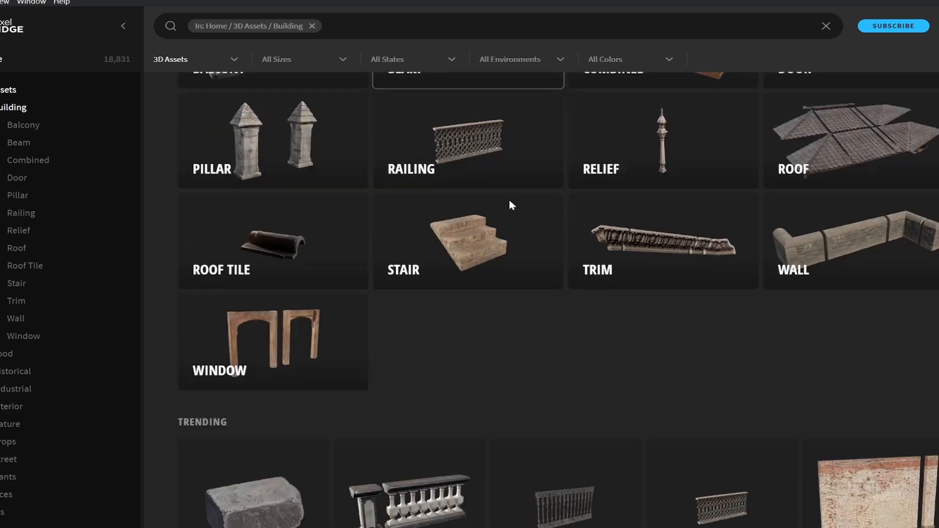
pyautogui.scroll(-15, 509, 200)
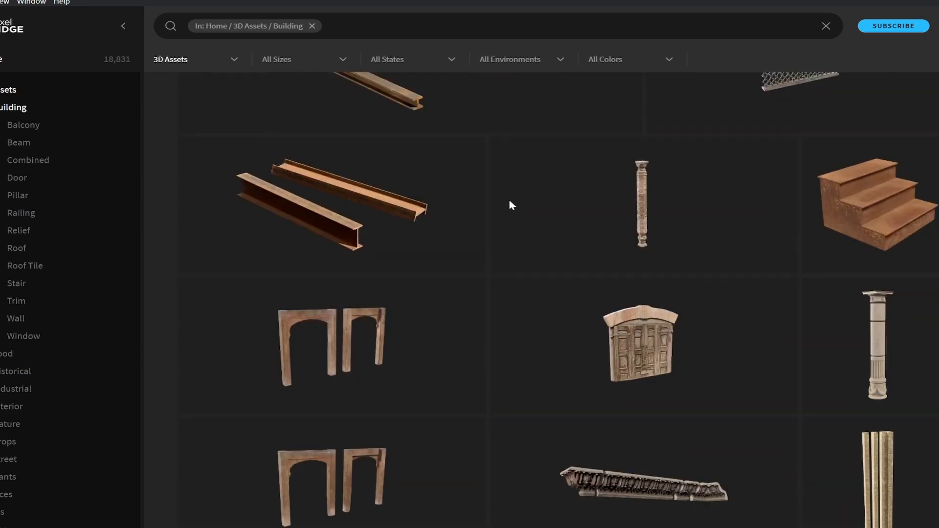
pyautogui.scroll(-10, 509, 202)
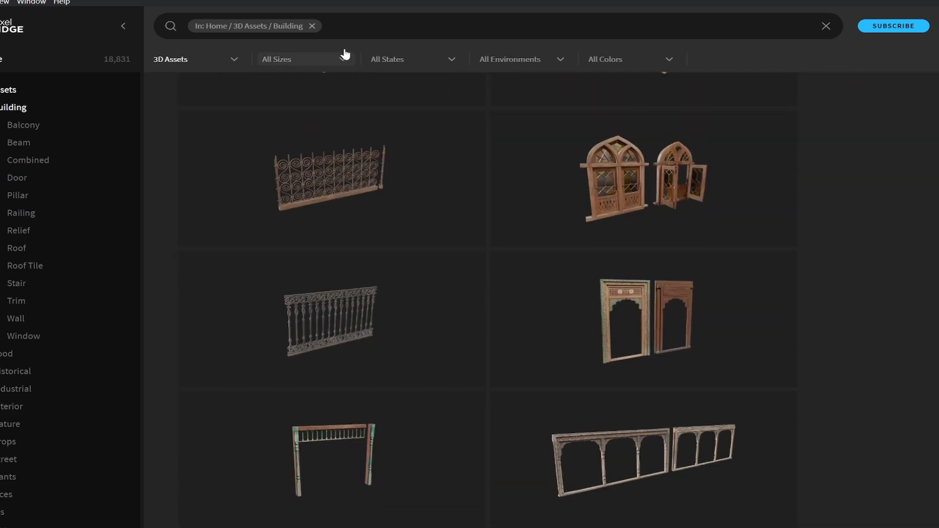
# - Clear the 3D Assets / Building filter and enter "very" in the asset search
pyautogui.click(312, 25)
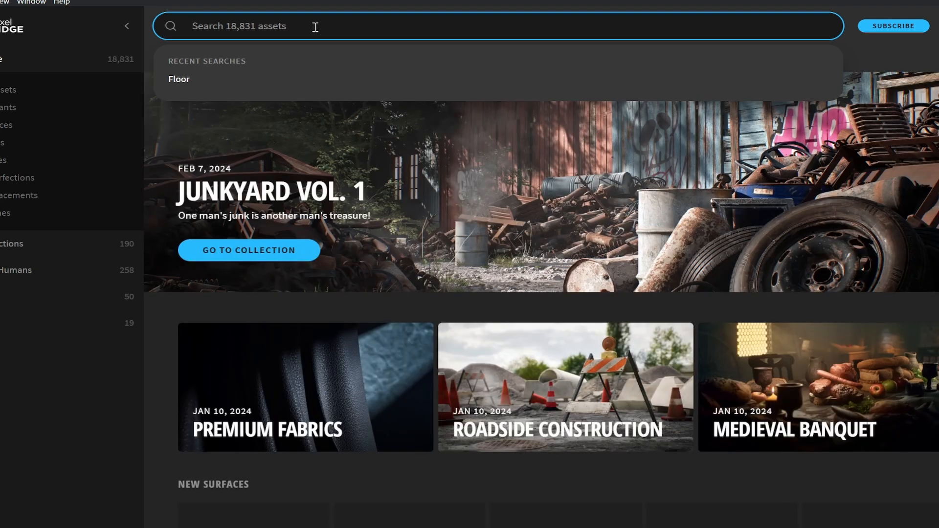
pyautogui.write('very')
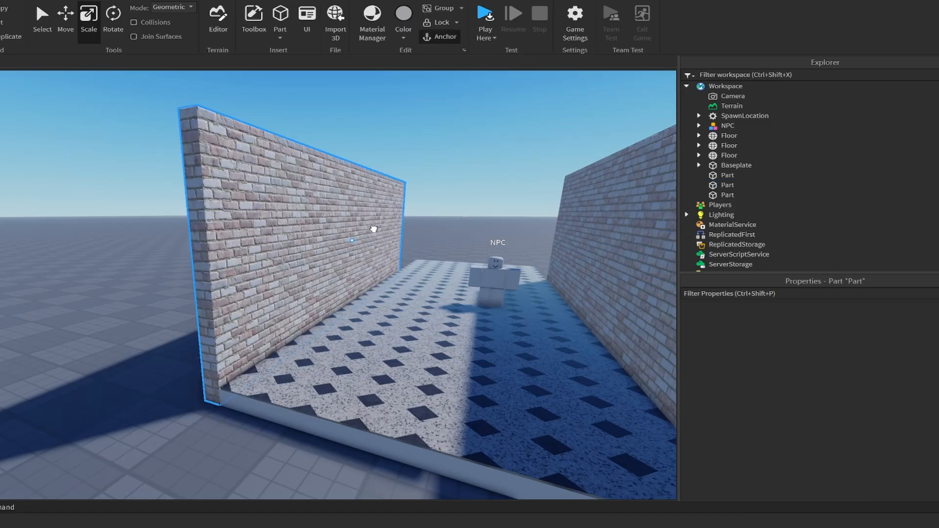
# - Switch to Roblox Studio and reduce the depth of the brick bump so it protrudes only slightly from the wall
pyautogui.click(373, 227)
pyautogui.click(383, 252)
pyautogui.scroll(3, 372, 251)
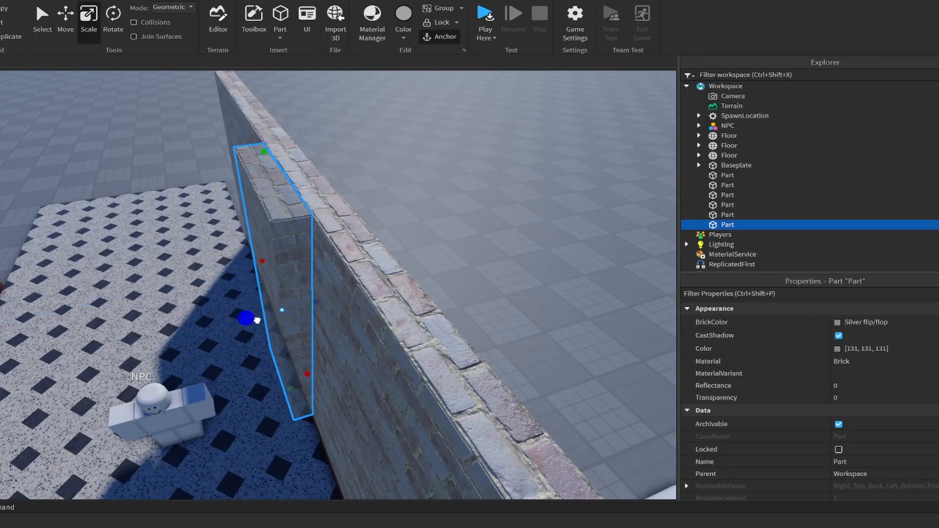
pyautogui.moveTo(257, 321); pyautogui.dragTo(280, 316)
pyautogui.click(427, 157)
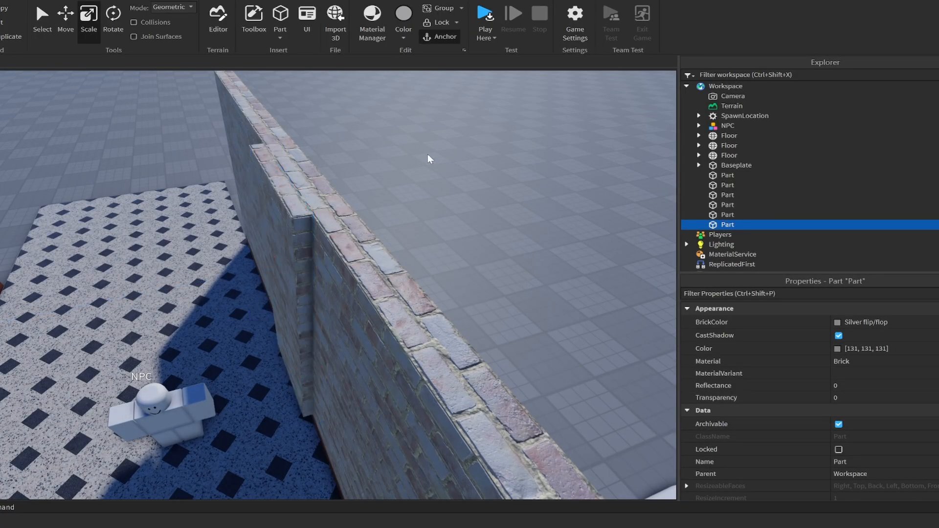
pyautogui.moveTo(428, 158); pyautogui.dragTo(428, 154, button='right')
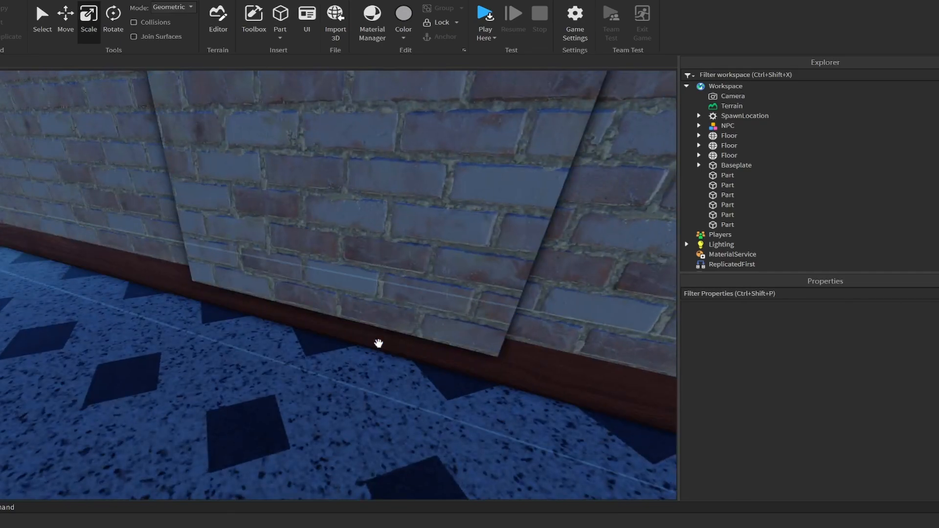
# - Duplicate the red baseboard part to trim the foot of the brick wall bump
pyautogui.click(377, 342)
pyautogui.moveTo(377, 342); pyautogui.dragTo(310, 318, button='right')
pyautogui.hotkey('ctrl', 'd')
pyautogui.scroll(6, 405, 329)
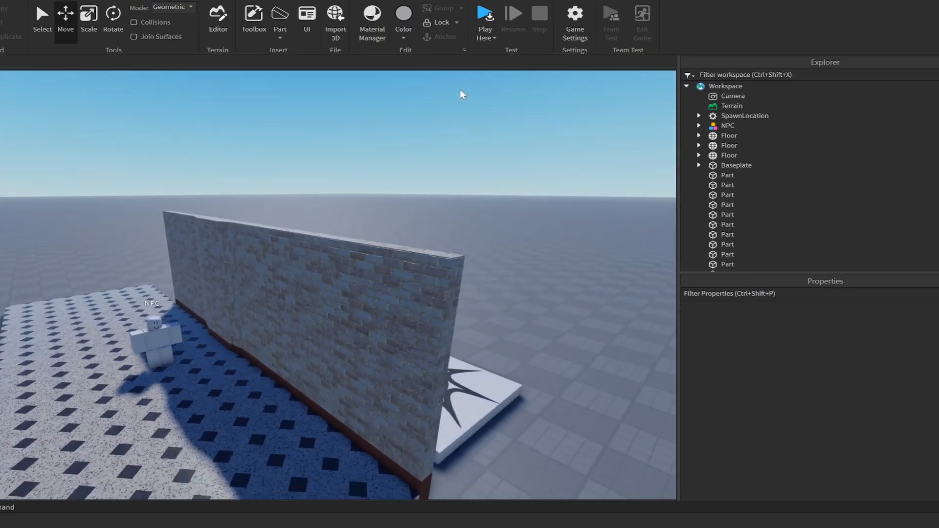
pyautogui.press('w')
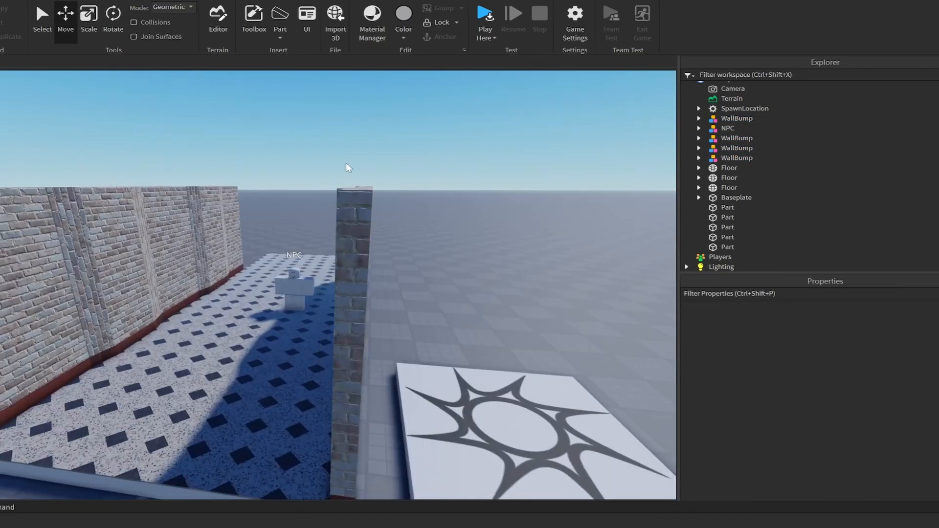
pyautogui.scroll(-5, 348, 168)
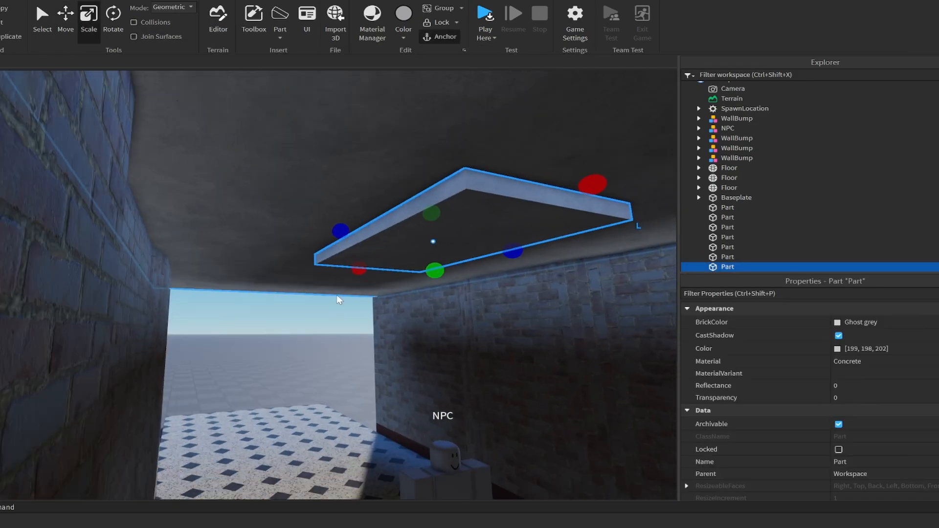
# - Set the grid move increment to 0.5 studs for fitting the square part on the ceiling
pyautogui.press('f')
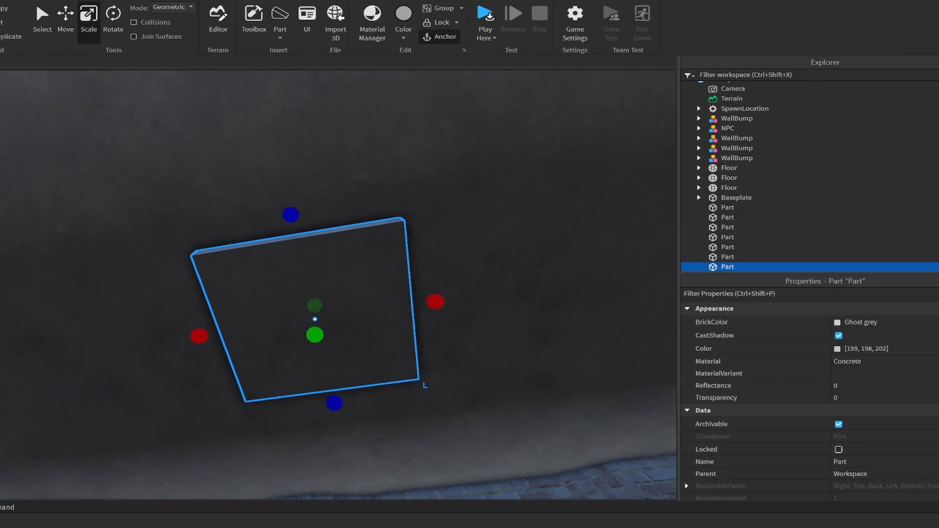
pyautogui.click(130, 1)
pyautogui.doubleClick(227, 28)
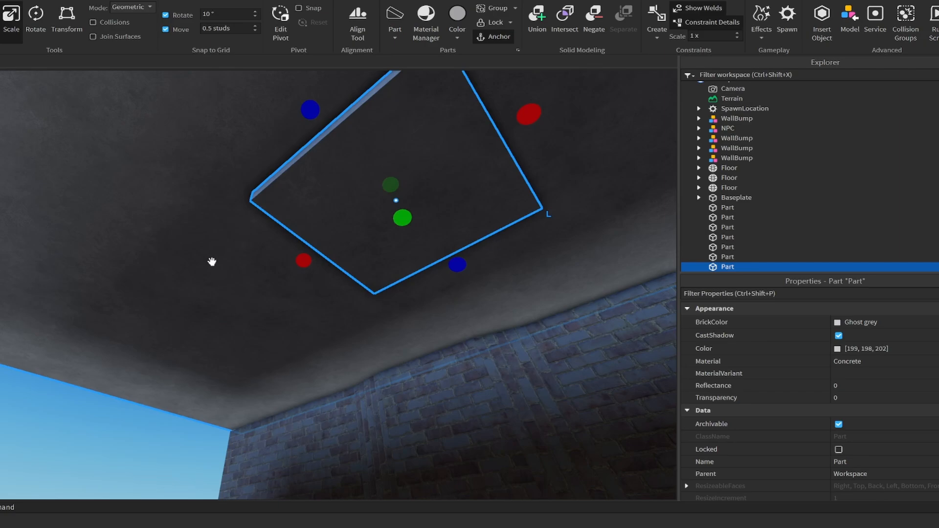
pyautogui.click(241, 359)
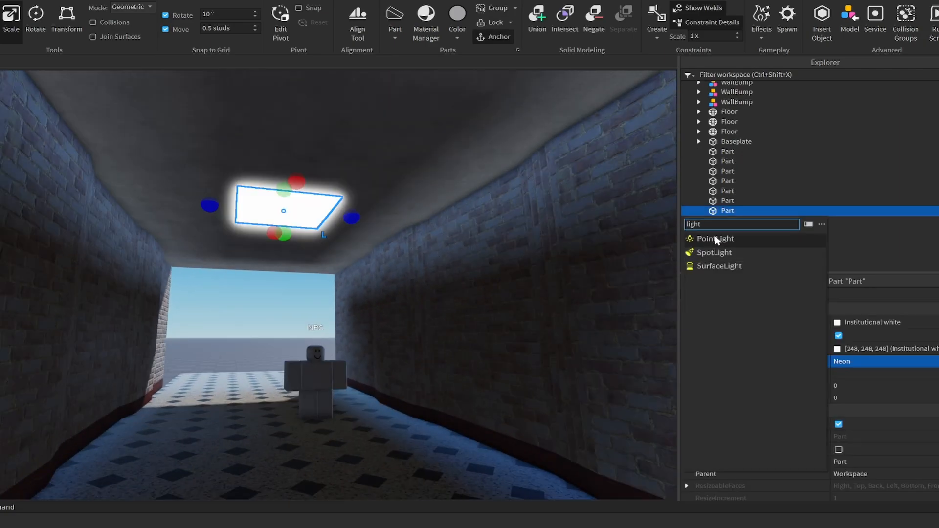
# - Insert a PointLight into the white neon part on the hallway ceiling
pyautogui.press('Escape')
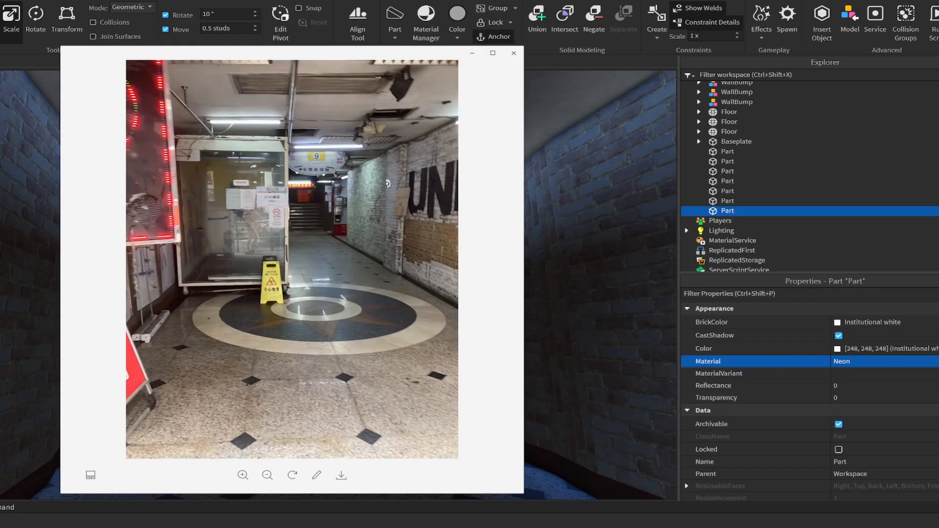
pyautogui.click(734, 211)
pyautogui.click(742, 211)
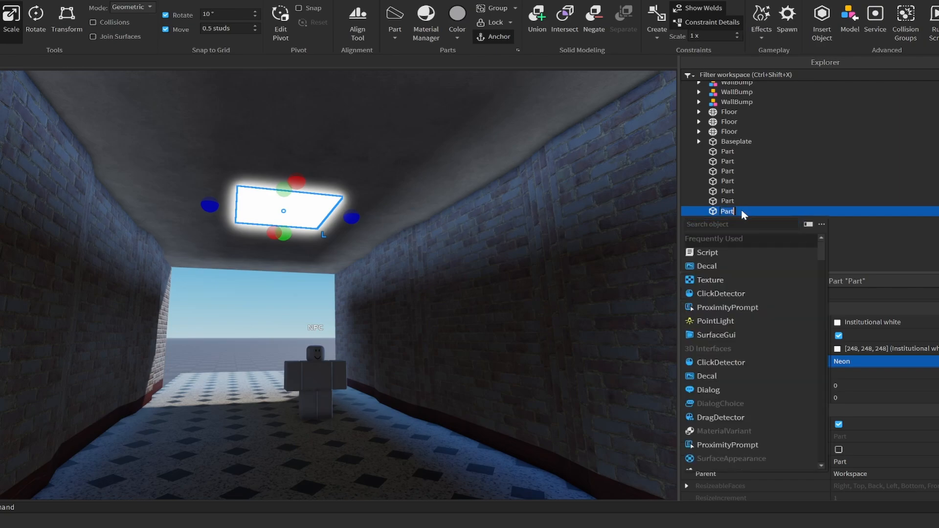
pyautogui.click(715, 321)
pyautogui.press('s')
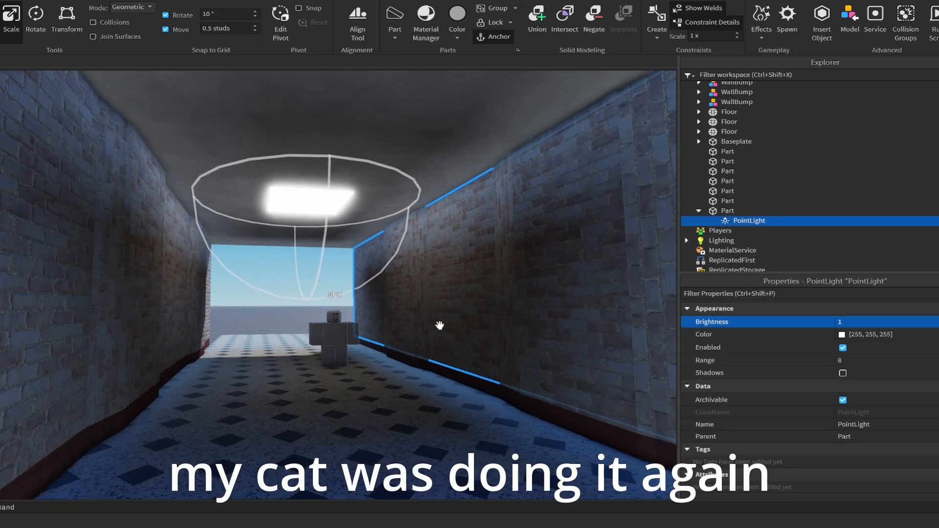
pyautogui.press('w')
pyautogui.press('s')
pyautogui.click(531, 149)
pyautogui.press('w')
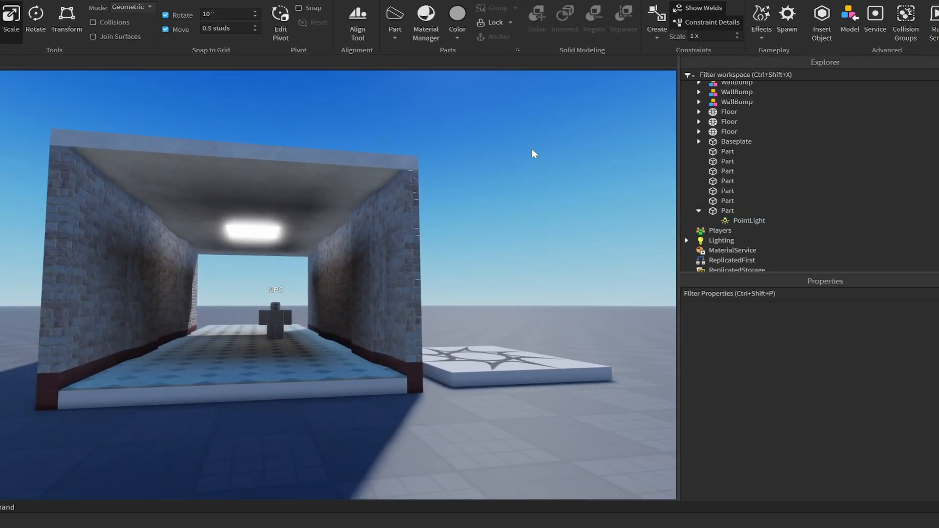
# - Set the Range of the ceiling part's PointLight to 9
pyautogui.click(226, 182)
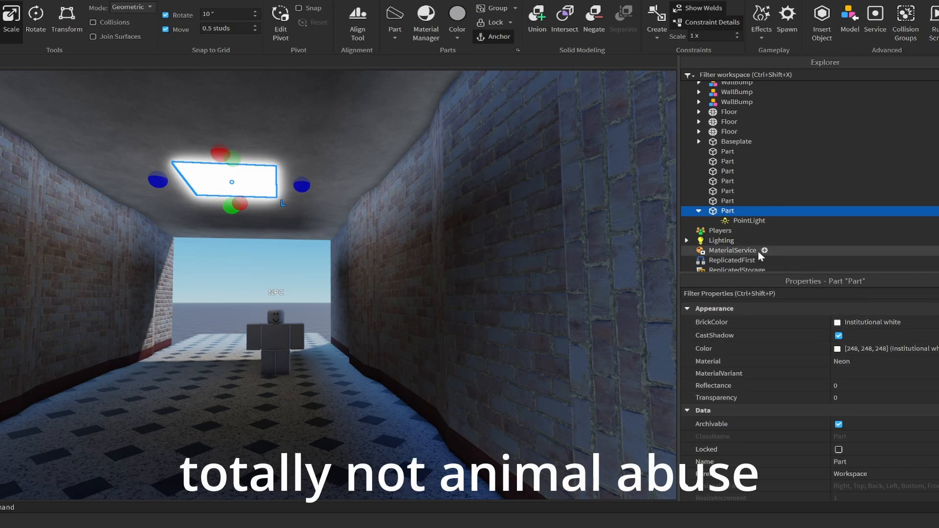
pyautogui.click(720, 230)
pyautogui.click(749, 220)
pyautogui.click(895, 362)
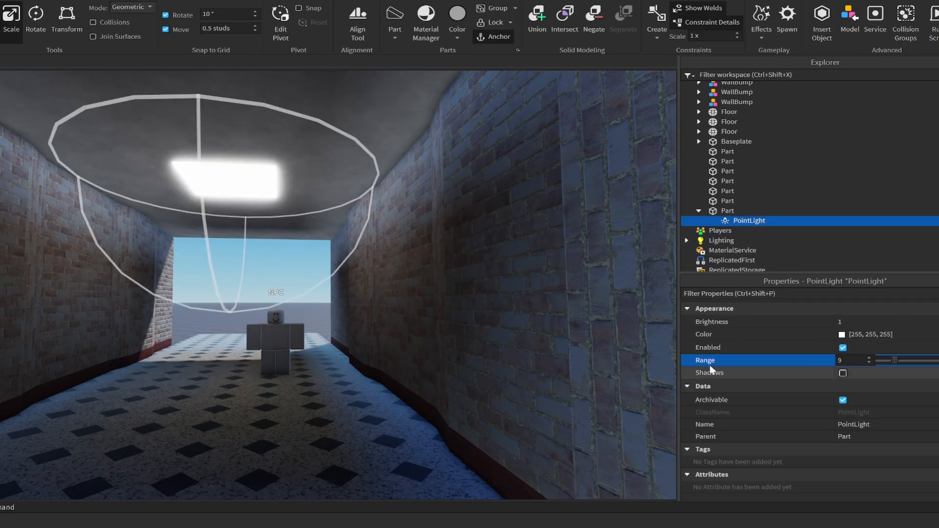
pyautogui.press('d')
pyautogui.press('s')
pyautogui.click(626, 194)
pyautogui.press('w')
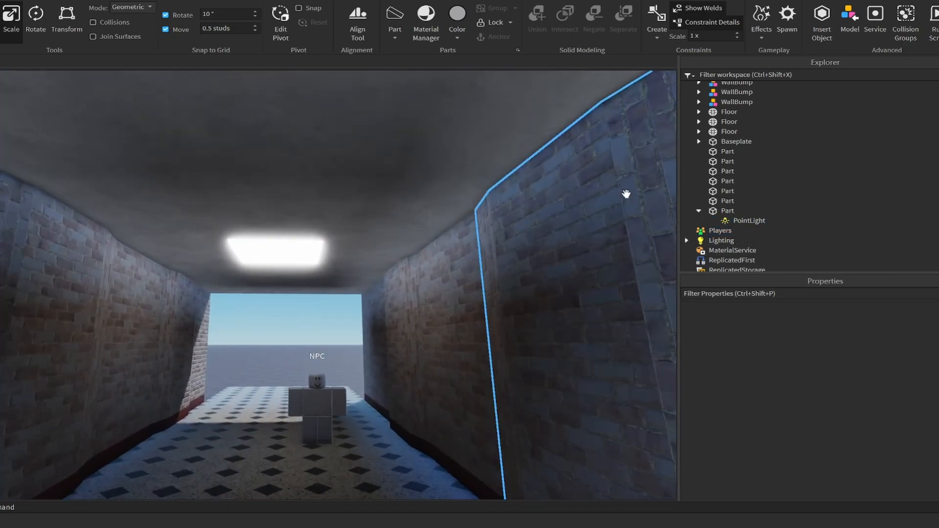
# - Scale the square neon ceiling light symmetrically into a narrow strip running across the hallway
pyautogui.click(224, 235)
pyautogui.press('s')
pyautogui.click(286, 348)
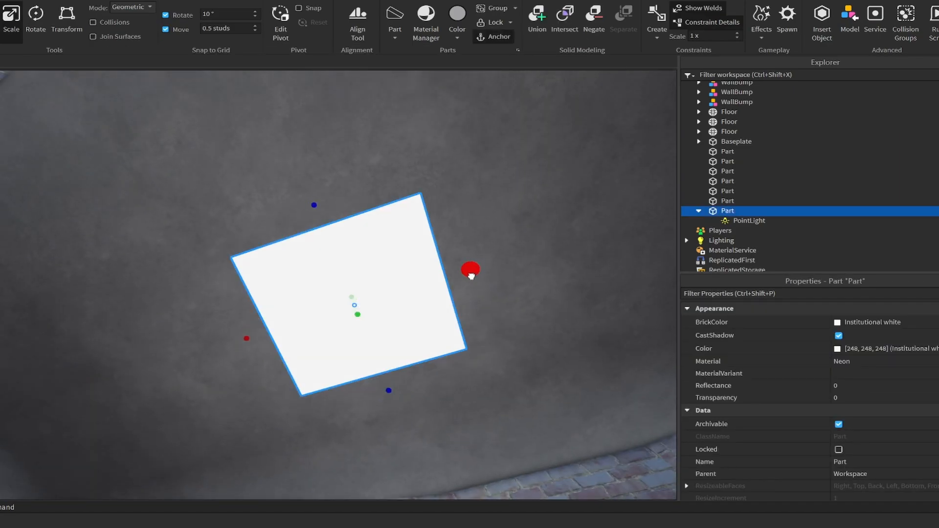
pyautogui.keyDown('ctrl'); pyautogui.moveTo(471, 270); pyautogui.dragTo(415, 283); pyautogui.keyUp('ctrl')
pyautogui.press('w')
pyautogui.press('s')
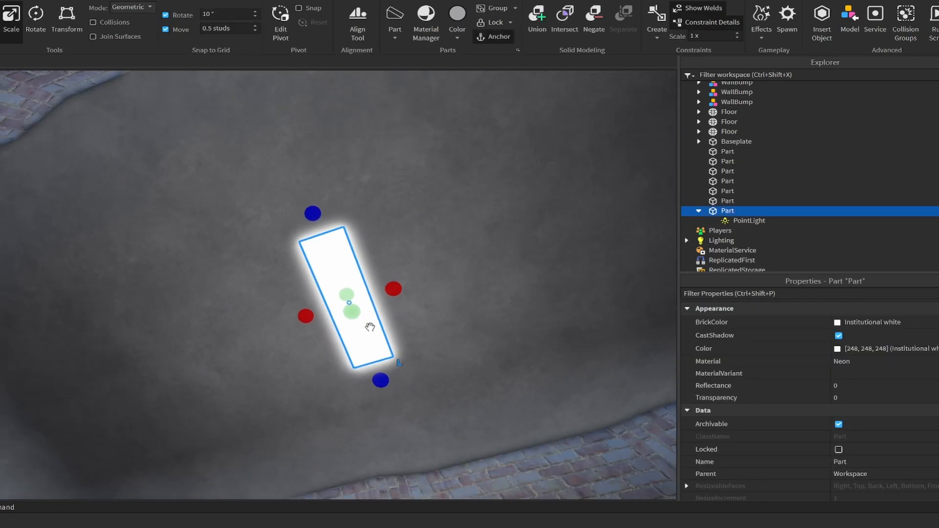
pyautogui.moveTo(369, 327); pyautogui.dragTo(363, 329, button='right')
pyautogui.press('w')
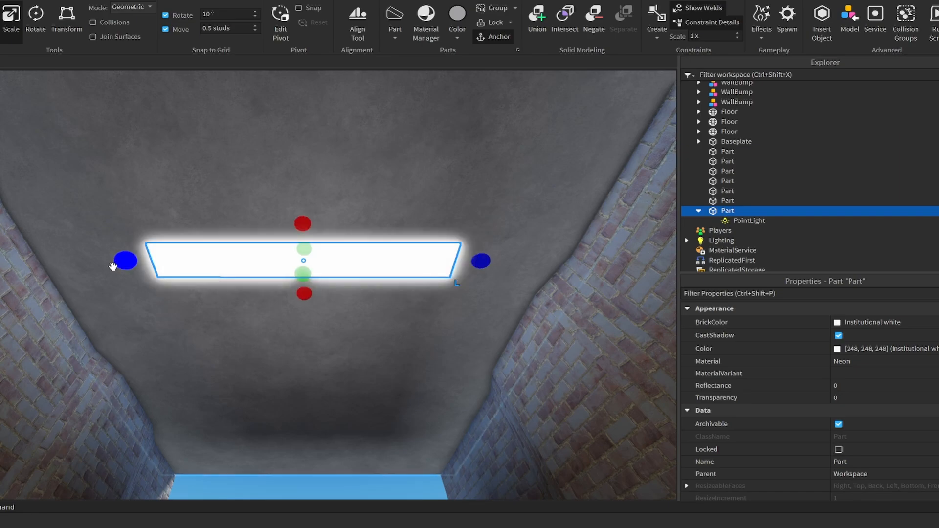
# - Shorten the neon ceiling strip along its length and make it slimmer
pyautogui.scroll(-3, 113, 267)
pyautogui.moveTo(221, 386); pyautogui.dragTo(225, 399, button='right')
pyautogui.click(268, 443)
pyautogui.scroll(-4, 268, 443)
pyautogui.scroll(4, 297, 238)
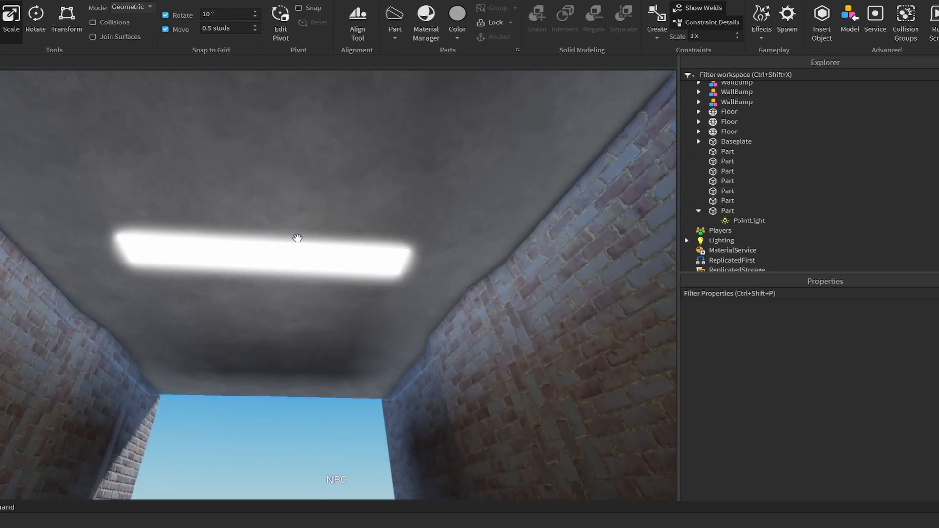
pyautogui.click(297, 239)
pyautogui.click(293, 252)
pyautogui.moveTo(95, 250); pyautogui.dragTo(242, 269)
pyautogui.press('d')
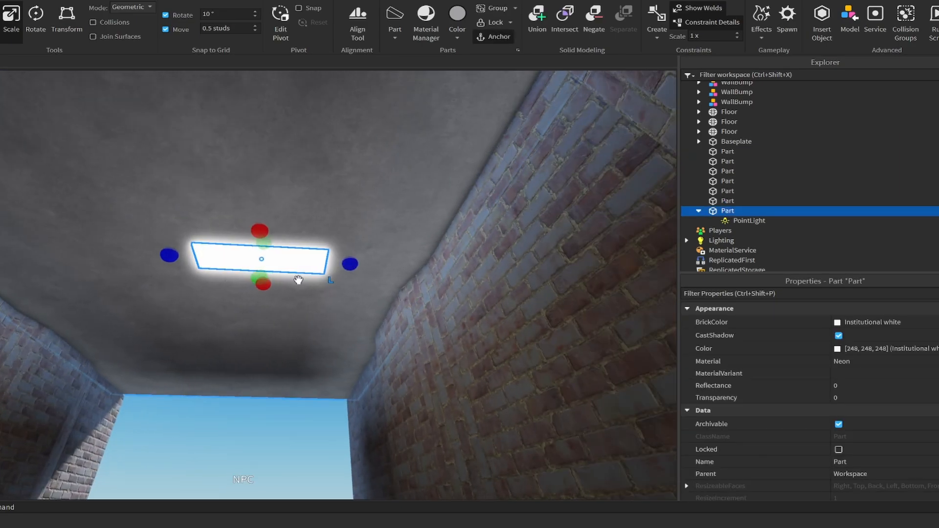
pyautogui.press('f')
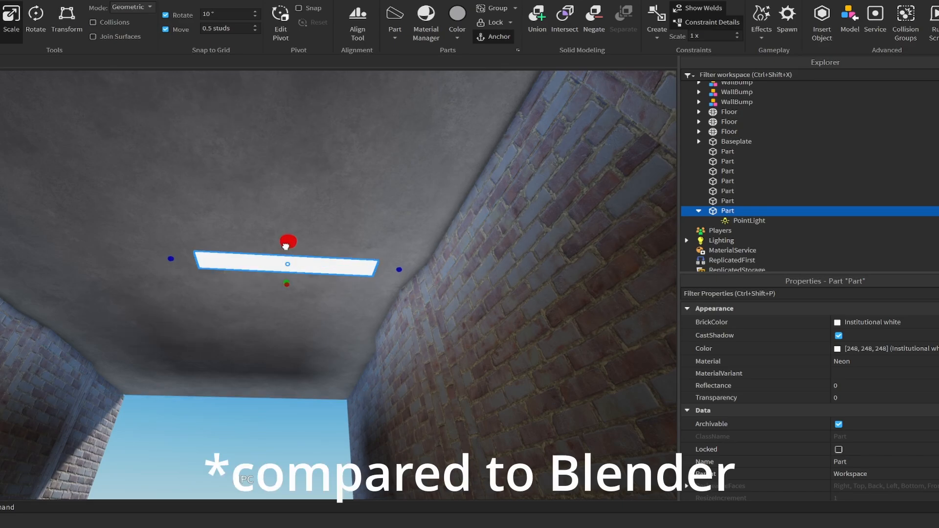
# - Change the shape of the white neon ceiling strip to Cylinder
pyautogui.scroll(-10, 876, 345)
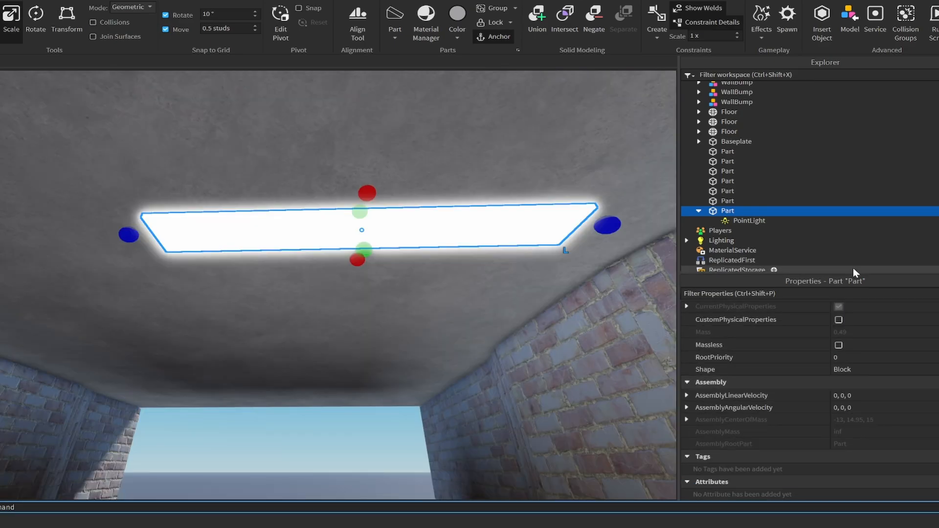
pyautogui.moveTo(853, 269); pyautogui.dragTo(864, 154)
pyautogui.click(856, 370)
pyautogui.click(856, 370)
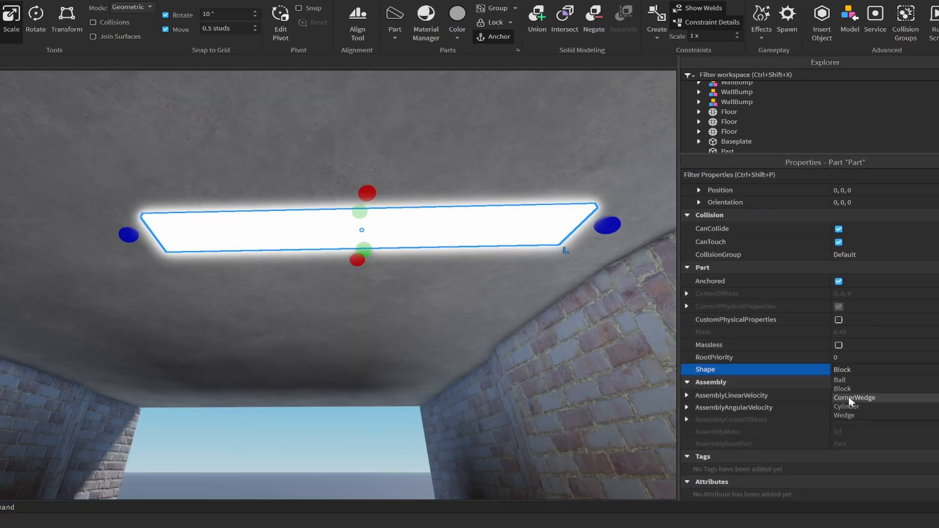
pyautogui.click(850, 413)
pyautogui.scroll(5, 406, 365)
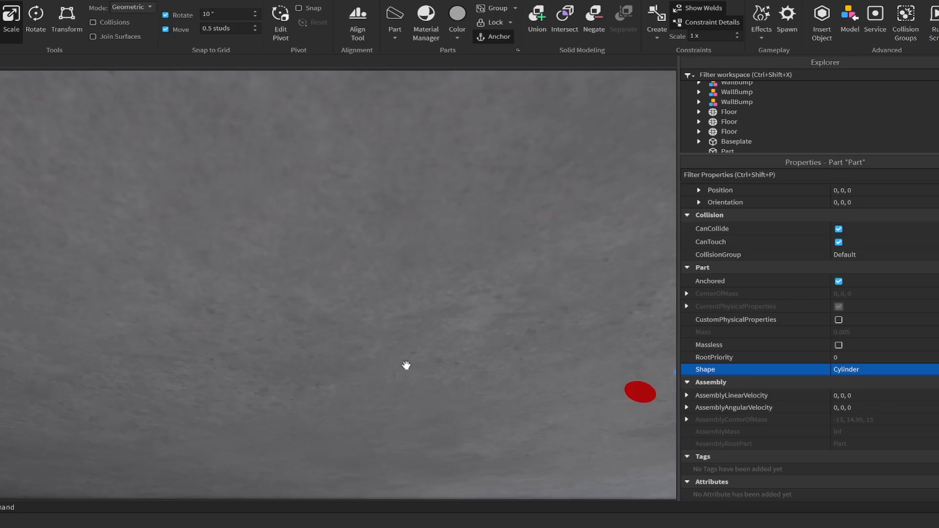
pyautogui.moveTo(407, 366); pyautogui.dragTo(407, 366, button='right')
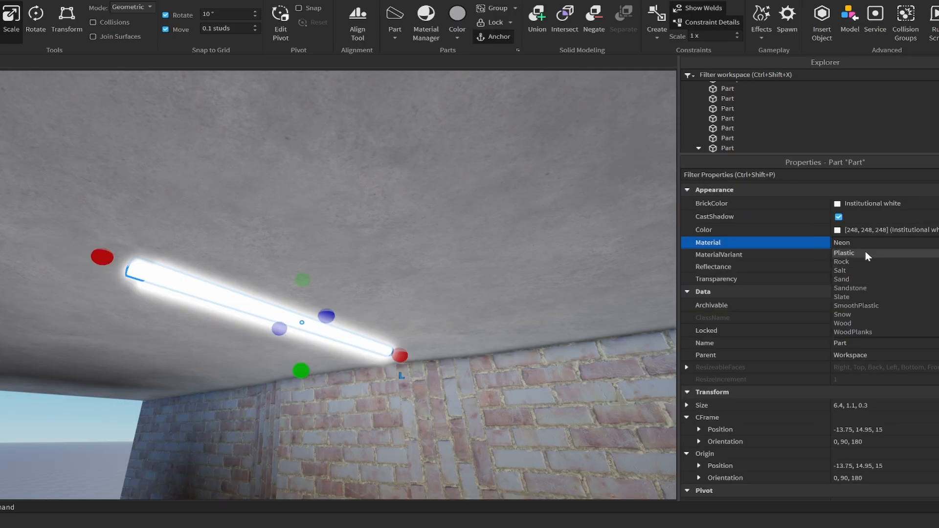
# - Make the block housing around the light tube Plastic and union it with the negative cylinder to carve out the tube's groove
pyautogui.click(866, 252)
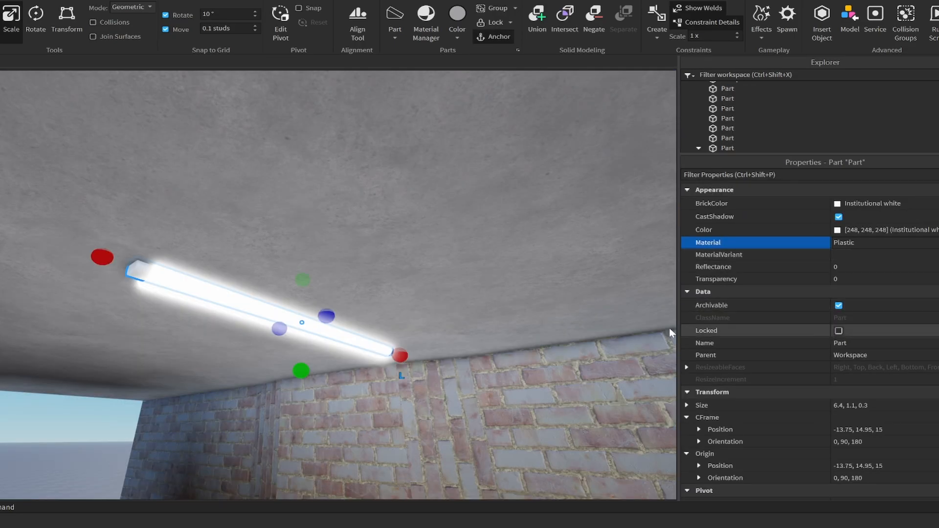
pyautogui.moveTo(515, 342); pyautogui.dragTo(516, 342, button='right')
pyautogui.click(290, 438)
pyautogui.moveTo(289, 439); pyautogui.dragTo(289, 439, button='right')
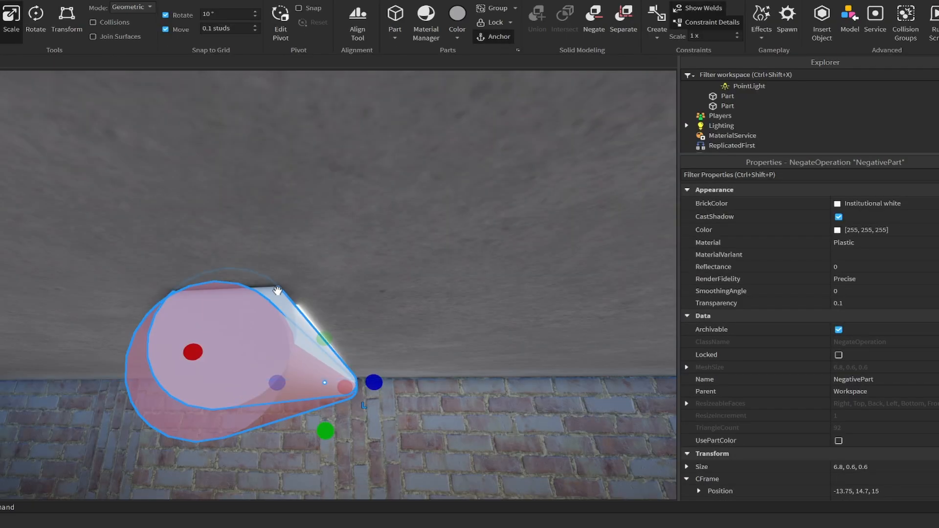
pyautogui.hotkey('ctrl', 'shift', 'g')
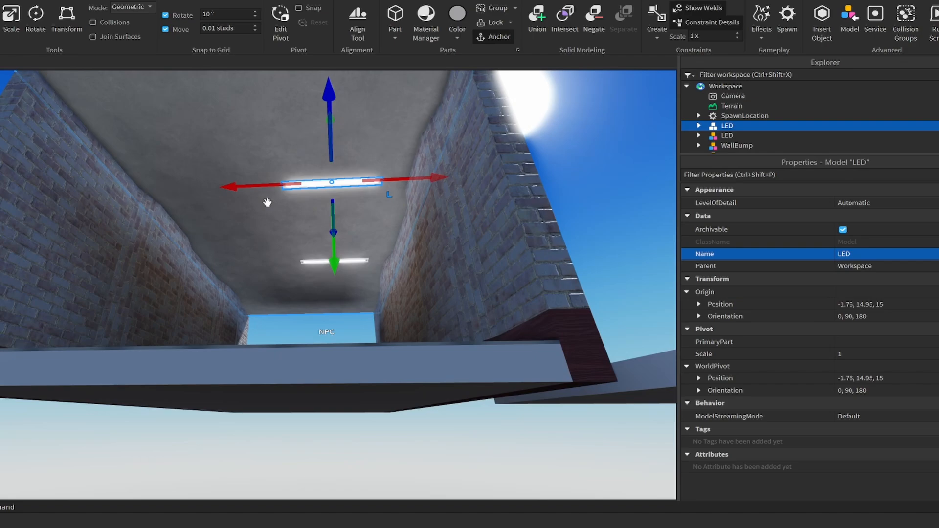
# - Move the copied LED model along the hallway ceiling to about 0.34, 14.95, 22.34
pyautogui.moveTo(255, 185); pyautogui.dragTo(228, 189)
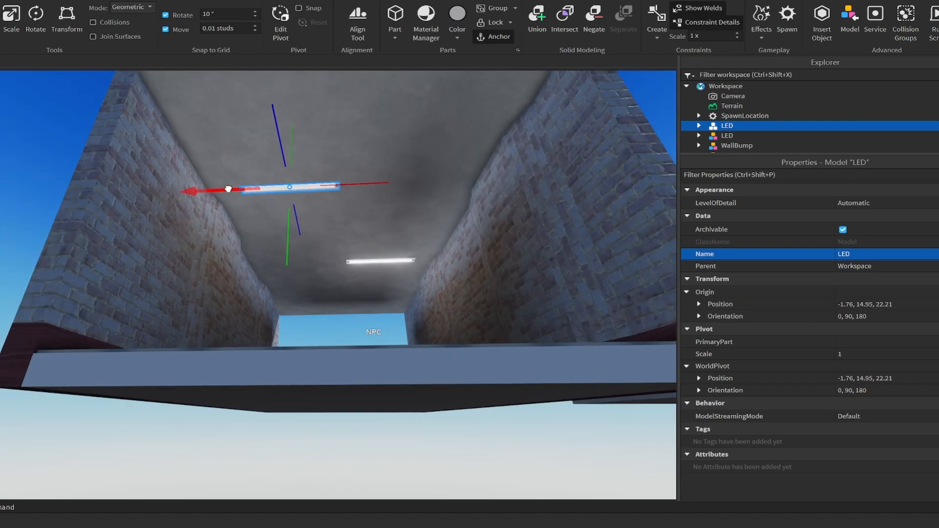
pyautogui.moveTo(272, 132); pyautogui.dragTo(469, 99)
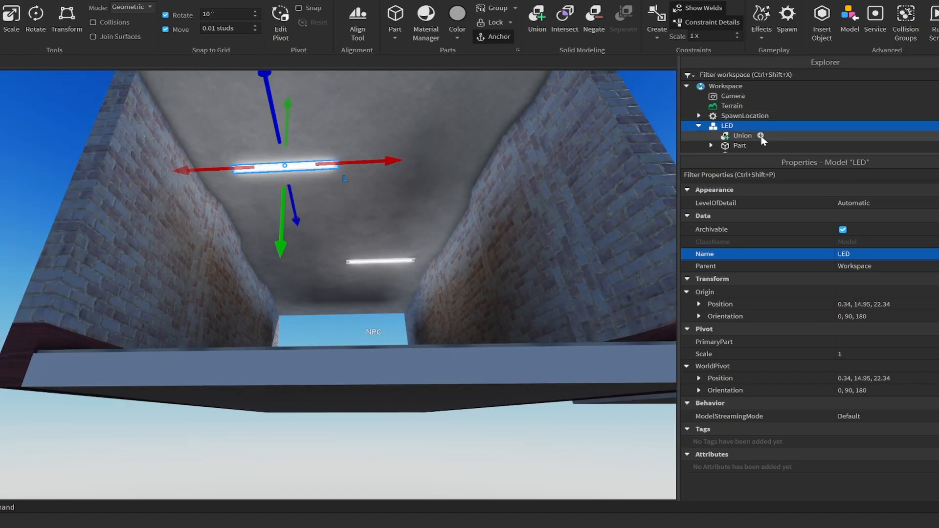
# - Set the colour of the PointLight inside the LED model to a warm white, 255, 252, 203
pyautogui.moveTo(775, 153); pyautogui.dragTo(775, 285)
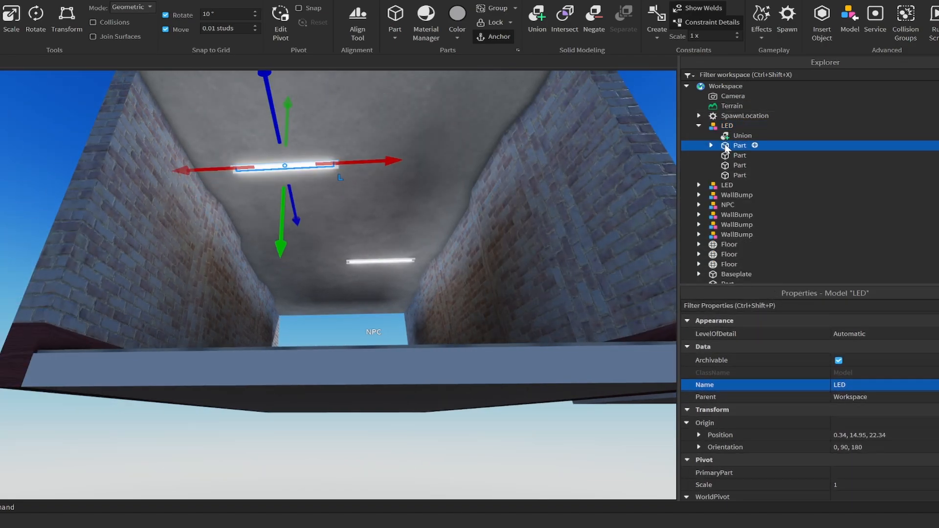
pyautogui.click(838, 360)
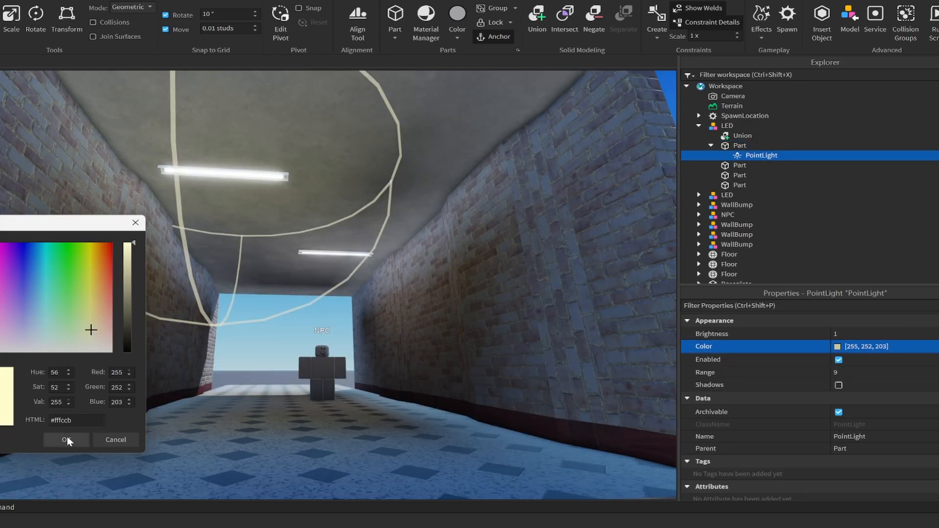
pyautogui.click(67, 440)
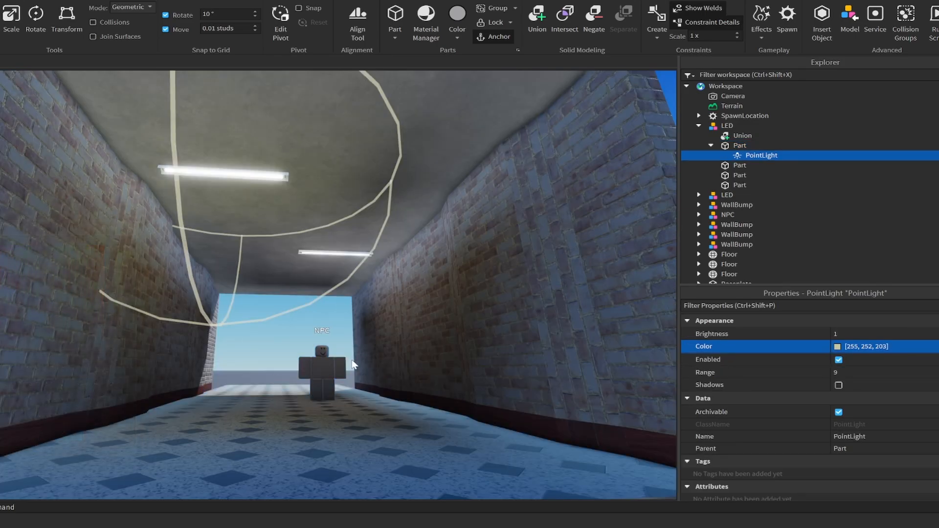
# - Examine the lit hallway and compare it with the reference photo of the glass booth and round floor pattern
pyautogui.click(335, 319)
pyautogui.scroll(-5, 336, 318)
pyautogui.scroll(5, 332, 313)
pyautogui.click(279, 237)
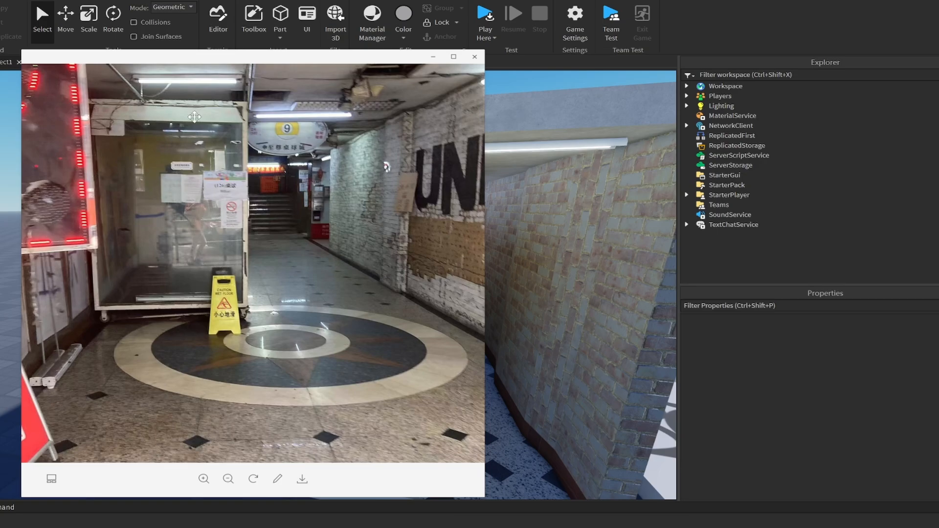
pyautogui.click(426, 58)
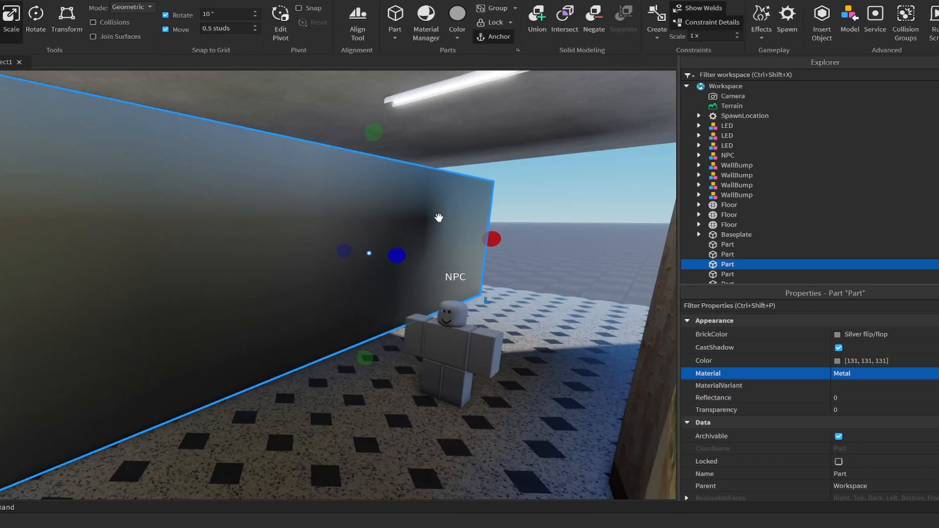
# - Reduce the large Metal panel to a slim vertical post in the hallway for the booth's frame
pyautogui.moveTo(492, 239); pyautogui.dragTo(143, 289)
pyautogui.moveTo(143, 289); pyautogui.dragTo(142, 294, button='right')
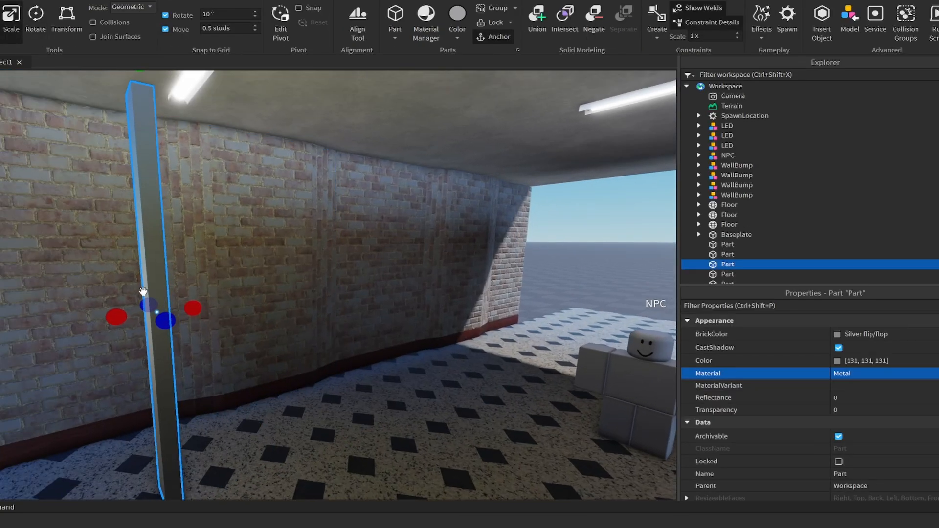
pyautogui.scroll(-3, 143, 293)
pyautogui.moveTo(191, 179); pyautogui.dragTo(305, 153)
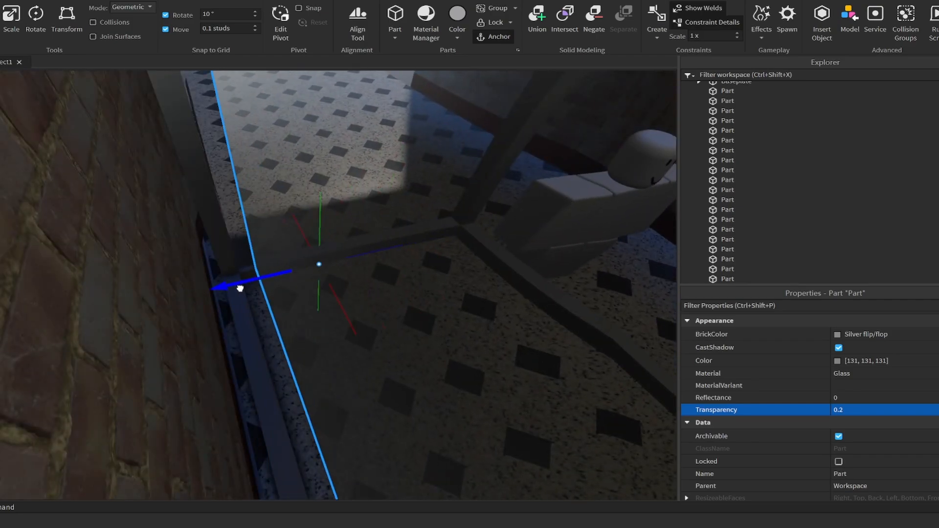
# - Move the glass pane with 0.2 transparency to the booth side facing the brick wall
pyautogui.moveTo(240, 289); pyautogui.dragTo(134, 308)
pyautogui.moveTo(318, 294); pyautogui.dragTo(261, 250, button='right')
pyautogui.scroll(-6, 335, 218)
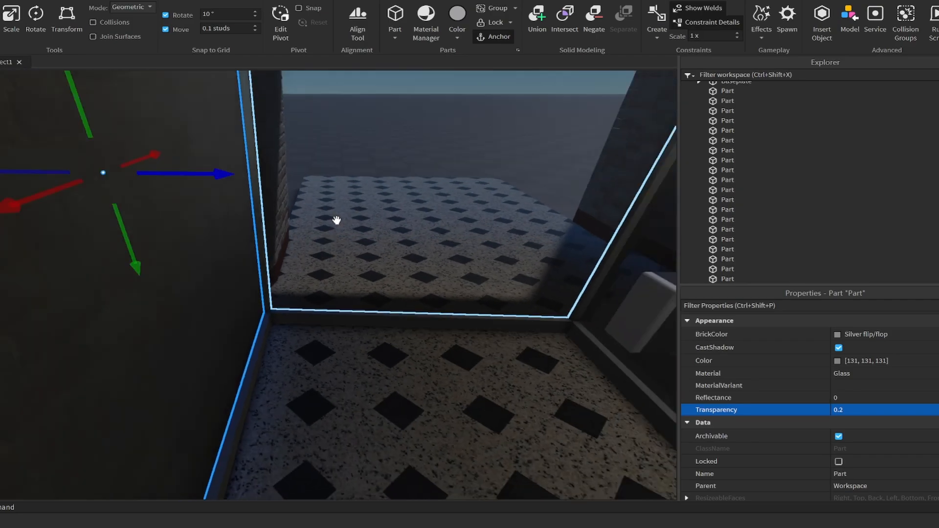
# - Inspect the framed glass booth from inside, from outside the building and from the hallway floor
pyautogui.moveTo(336, 218); pyautogui.dragTo(352, 226, button='right')
pyautogui.click(405, 238)
pyautogui.click(371, 260)
pyautogui.scroll(-4, 372, 257)
pyautogui.scroll(-5, 371, 257)
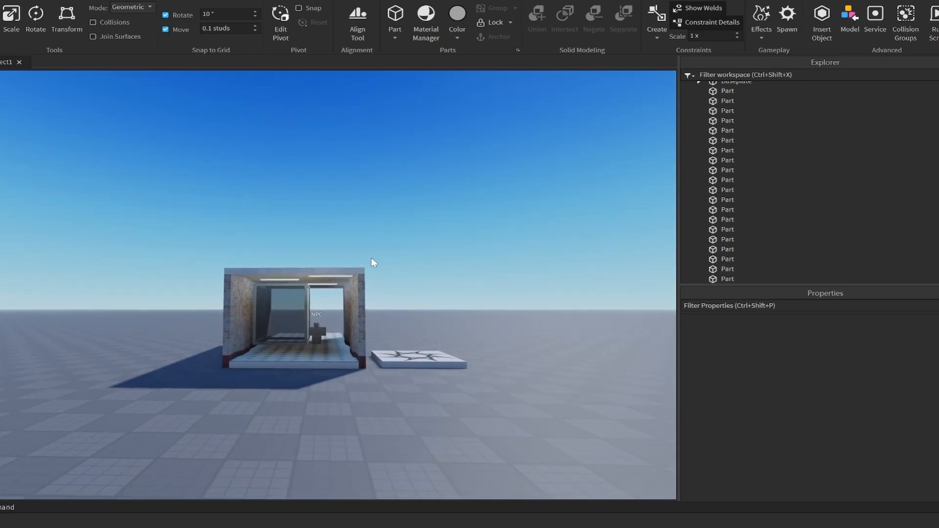
pyautogui.scroll(10, 372, 257)
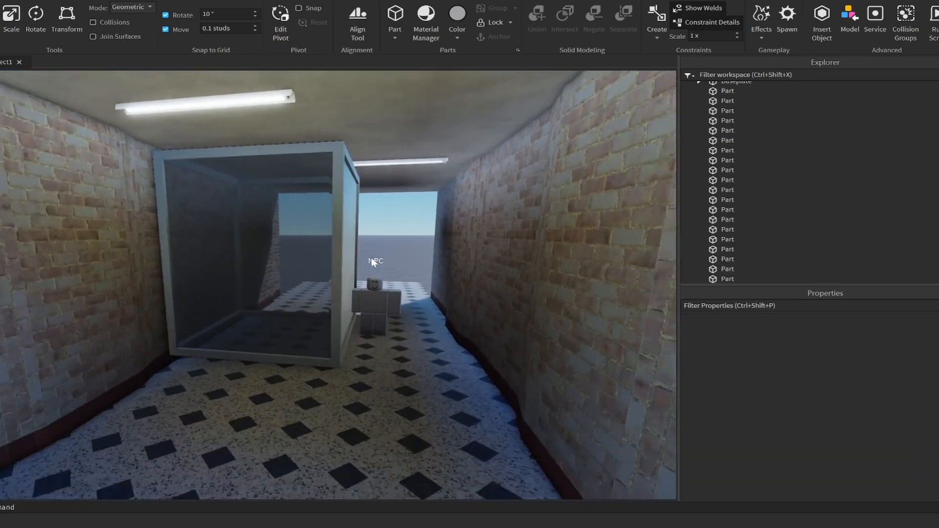
pyautogui.scroll(15, 371, 261)
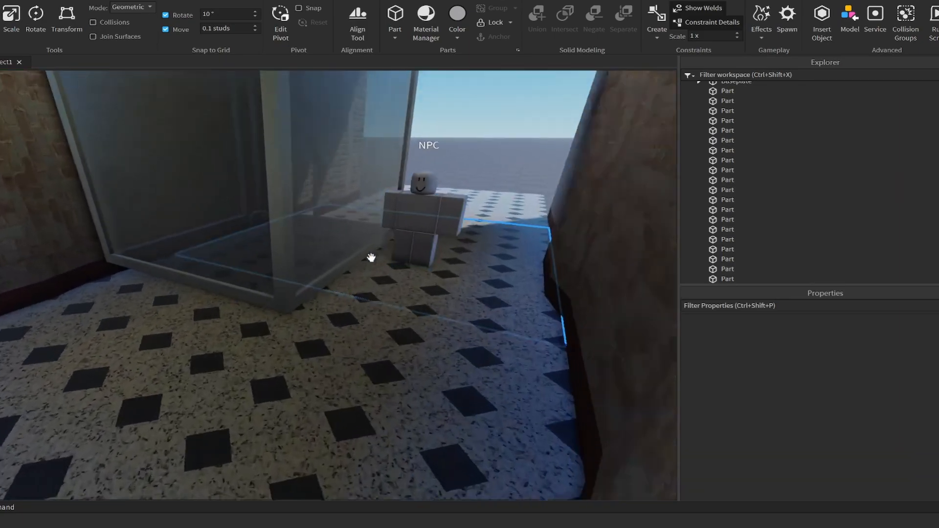
pyautogui.scroll(2, 370, 259)
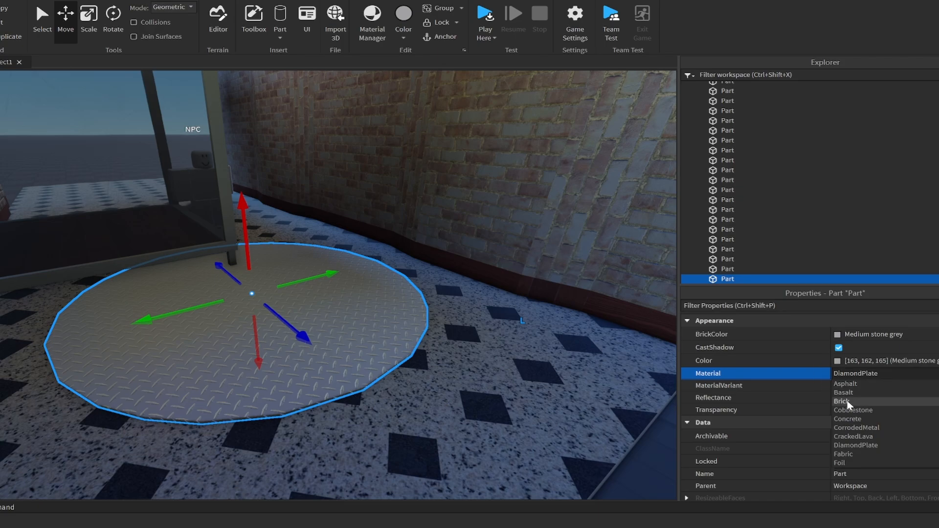
# - Try Foil and Glacier as the material of the round disc on the hallway floor
pyautogui.click(860, 437)
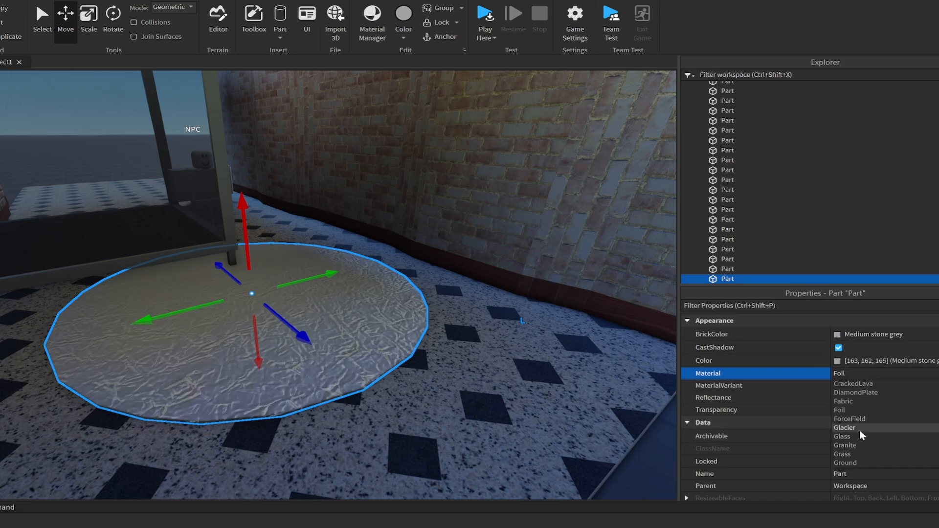
pyautogui.click(860, 430)
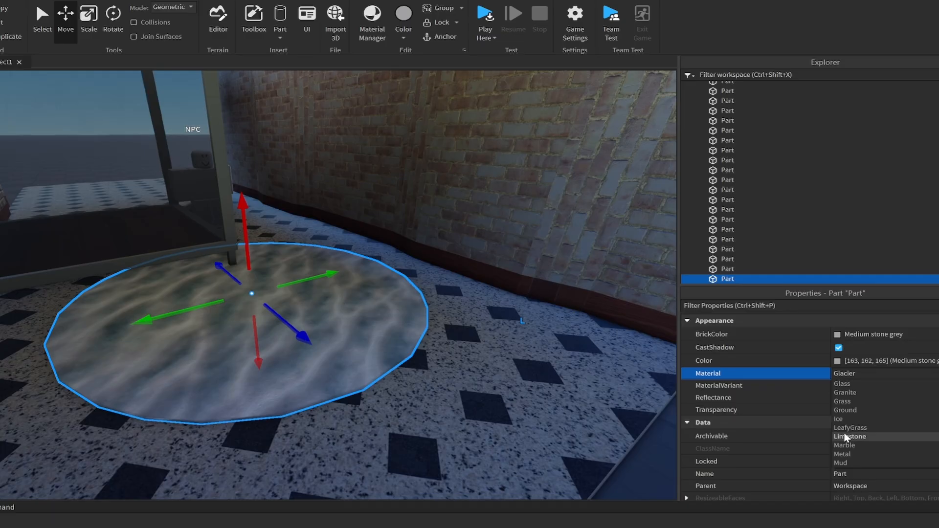
pyautogui.click(844, 376)
pyautogui.click(860, 420)
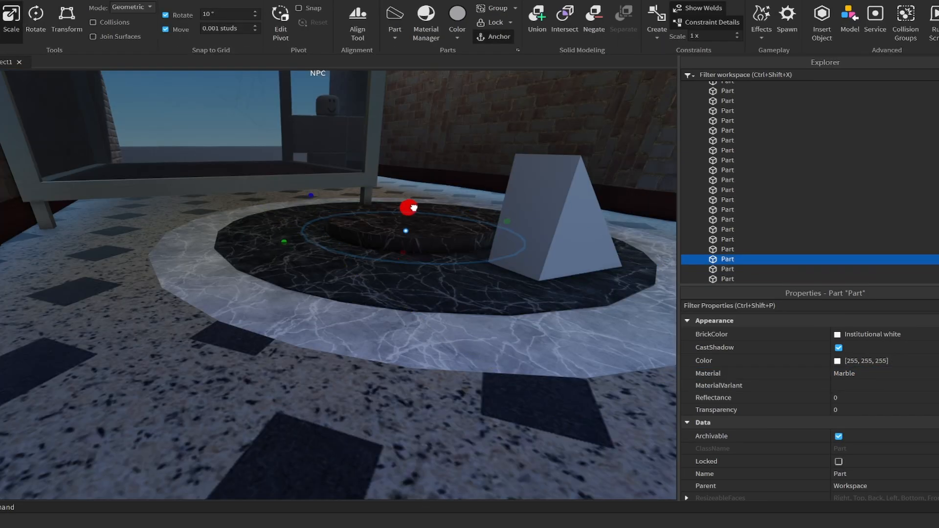
# - Flatten the white and dark brown inner marble discs so they form thin stacked layers in the floor medallion
pyautogui.click(413, 206)
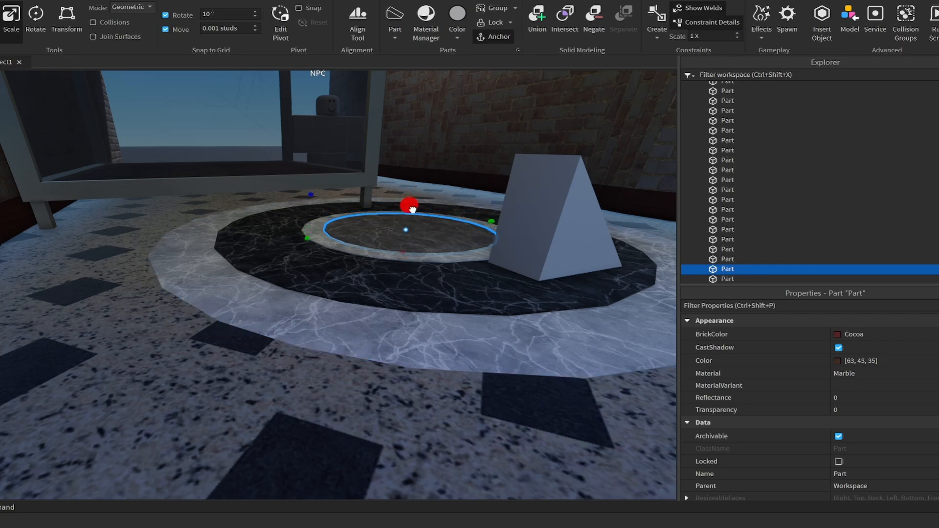
pyautogui.moveTo(413, 211); pyautogui.dragTo(413, 211)
pyautogui.press('s')
pyautogui.press('d')
pyautogui.click(554, 391)
# - Pair the brown marble wedges into star points and rotate copies of the points around the floor medallion's centre
pyautogui.press('w')
pyautogui.press('a')
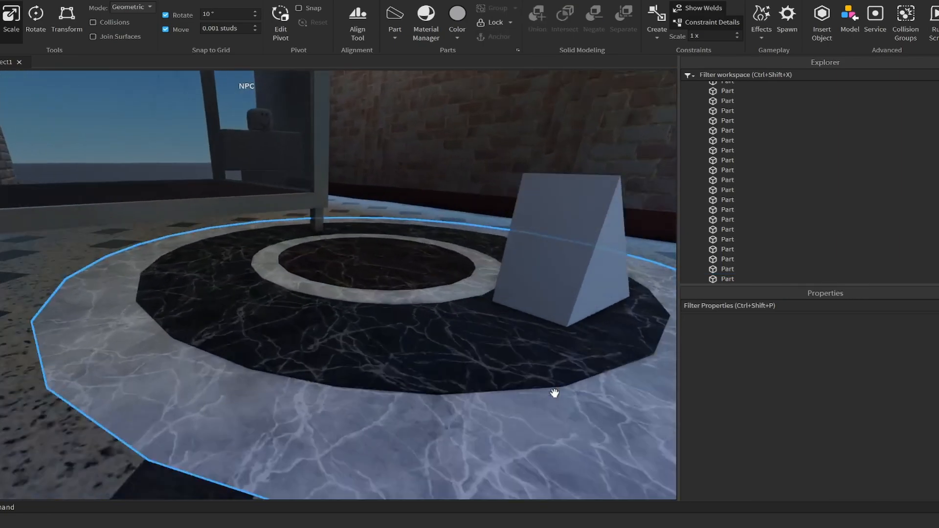
pyautogui.press('s')
pyautogui.press('w')
pyautogui.moveTo(554, 393); pyautogui.dragTo(555, 393, button='right')
pyautogui.press('s')
pyautogui.press('s')
pyautogui.click(425, 230)
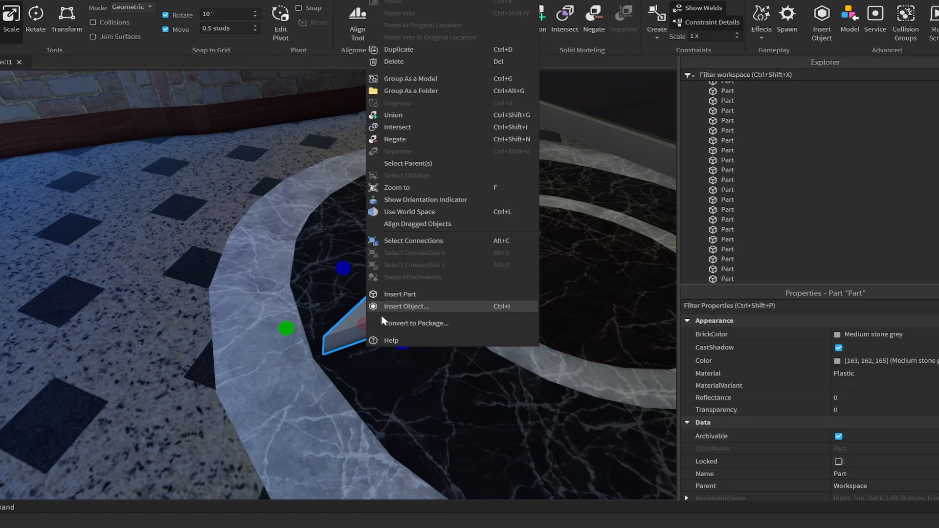
pyautogui.click(381, 313)
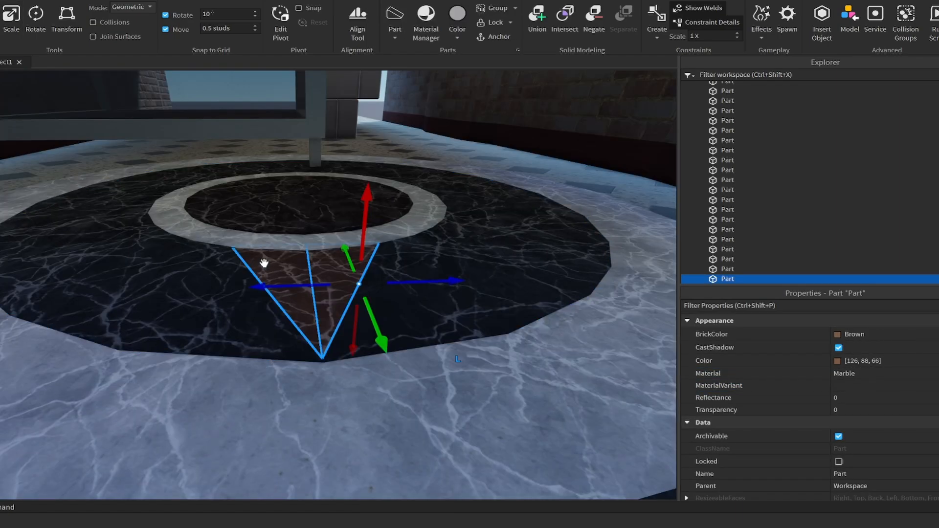
pyautogui.keyDown('ctrl'); pyautogui.click(272, 260); pyautogui.keyUp('ctrl')
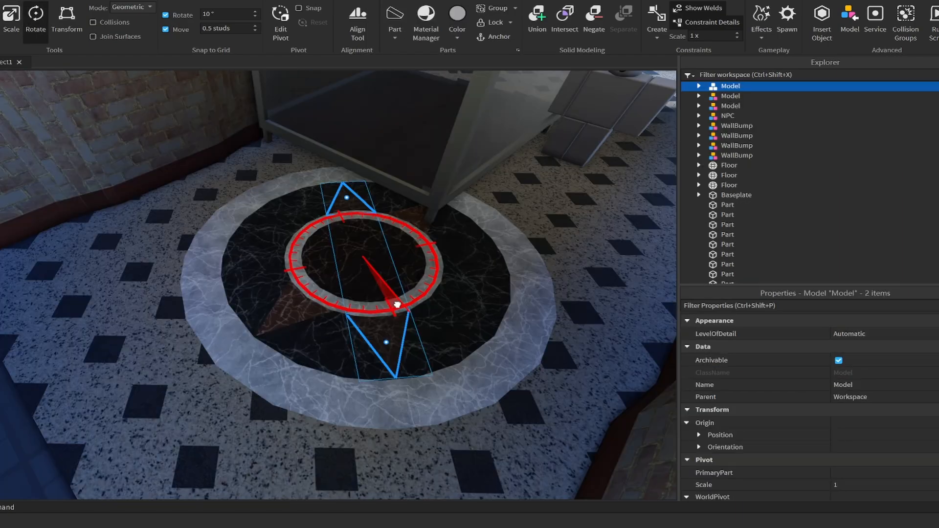
pyautogui.moveTo(395, 306); pyautogui.dragTo(423, 268)
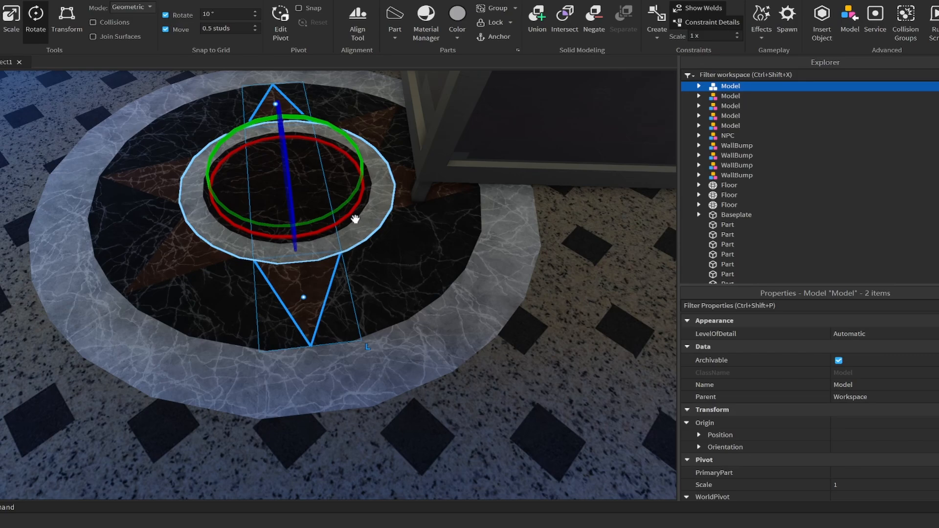
pyautogui.moveTo(356, 216); pyautogui.dragTo(362, 181)
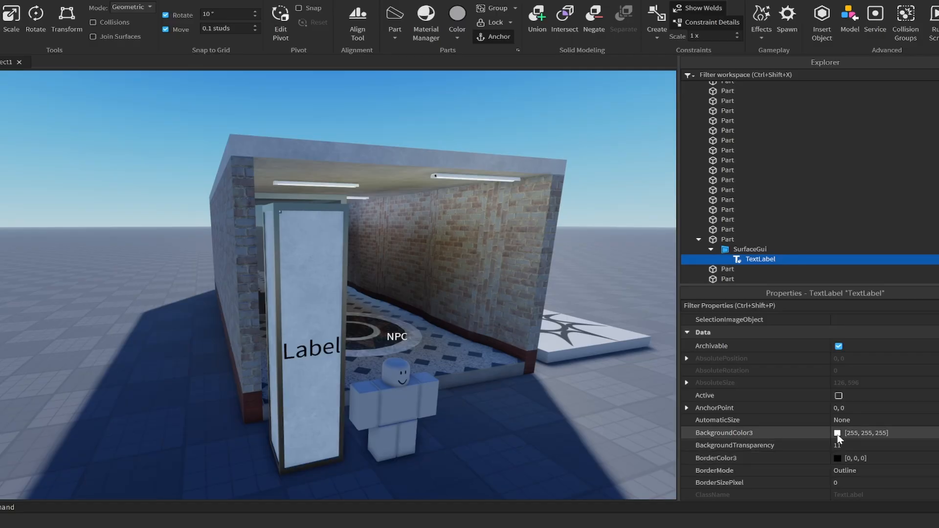
# - Set the sign label's text colour to red, 255, 47, 47, and check its wording against the reference photo
pyautogui.click(837, 434)
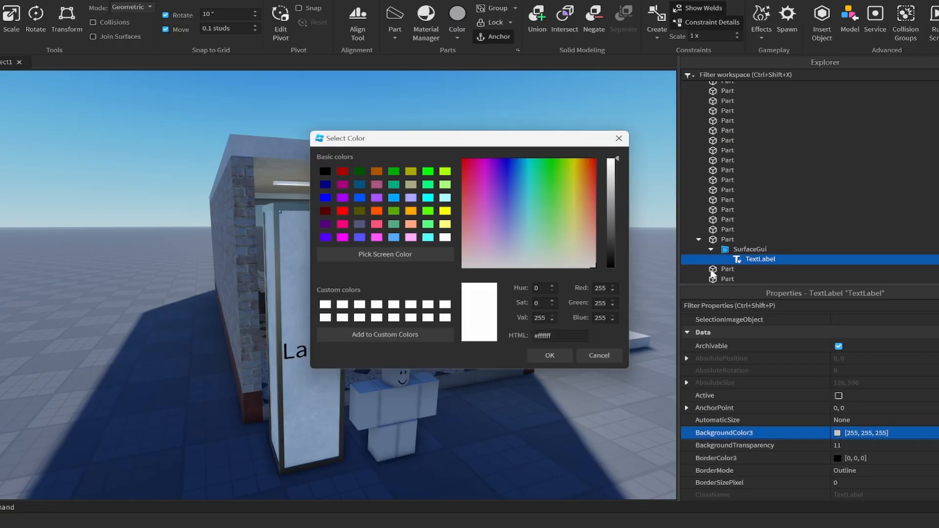
pyautogui.click(619, 138)
pyautogui.scroll(-10, 870, 348)
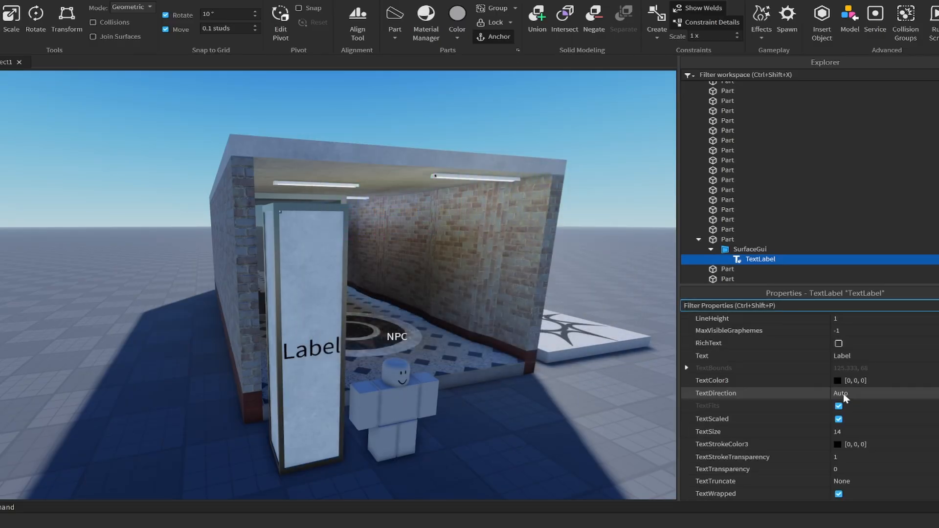
pyautogui.click(838, 380)
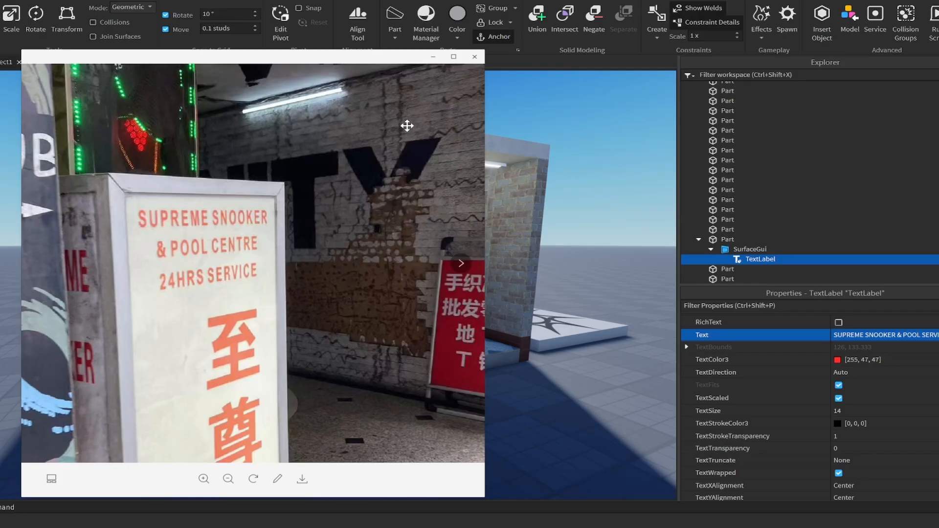
pyautogui.click(430, 58)
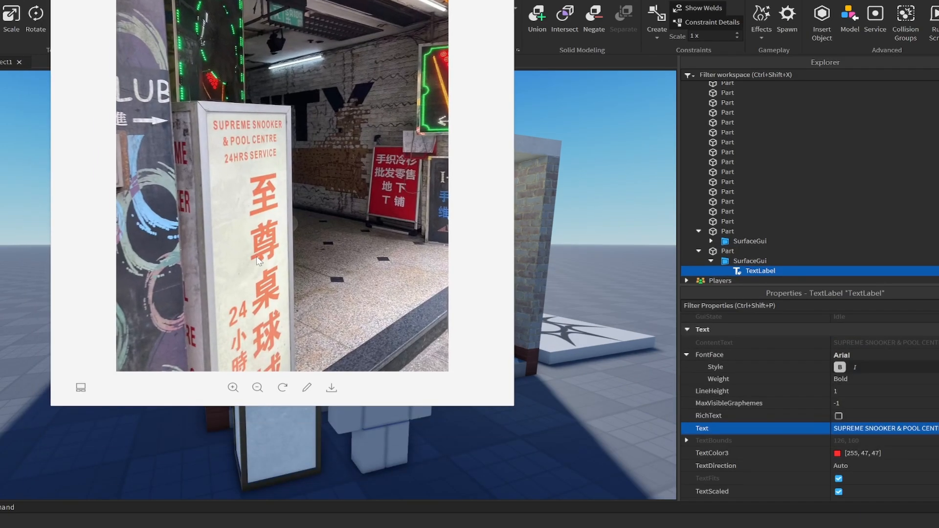
# - Check the sign's wording in the reference photo, and browse random words on randomword.com for the sign's name
pyautogui.scroll(-2, 382, 249)
pyautogui.moveTo(463, 252); pyautogui.dragTo(463, 301)
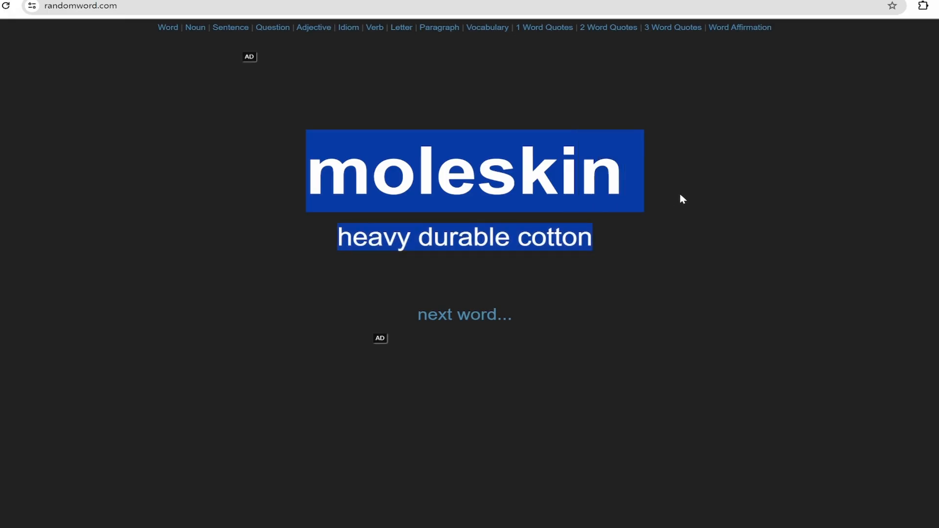
pyautogui.click(679, 192)
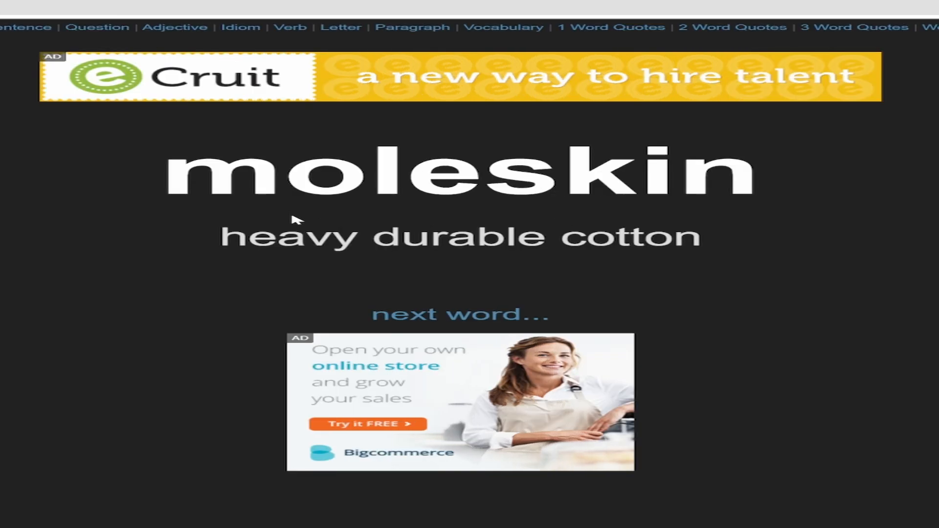
pyautogui.click(427, 320)
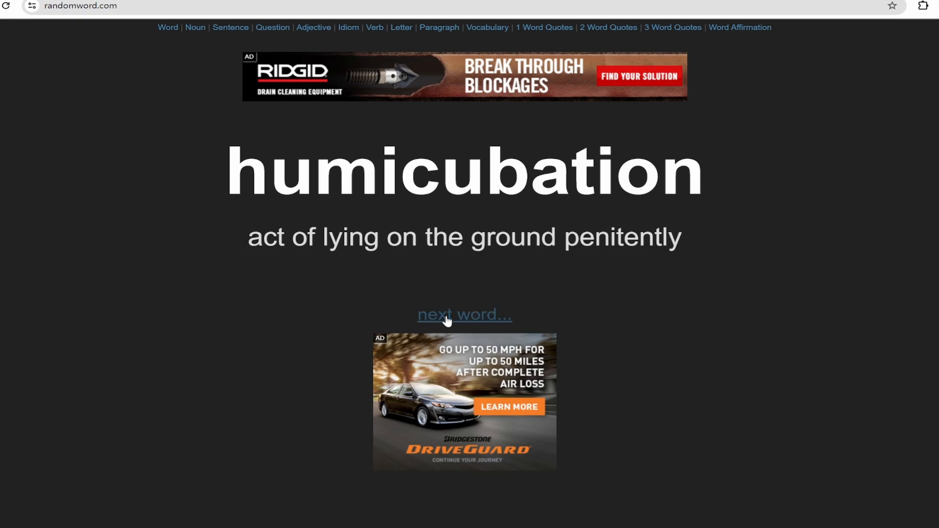
pyautogui.click(447, 319)
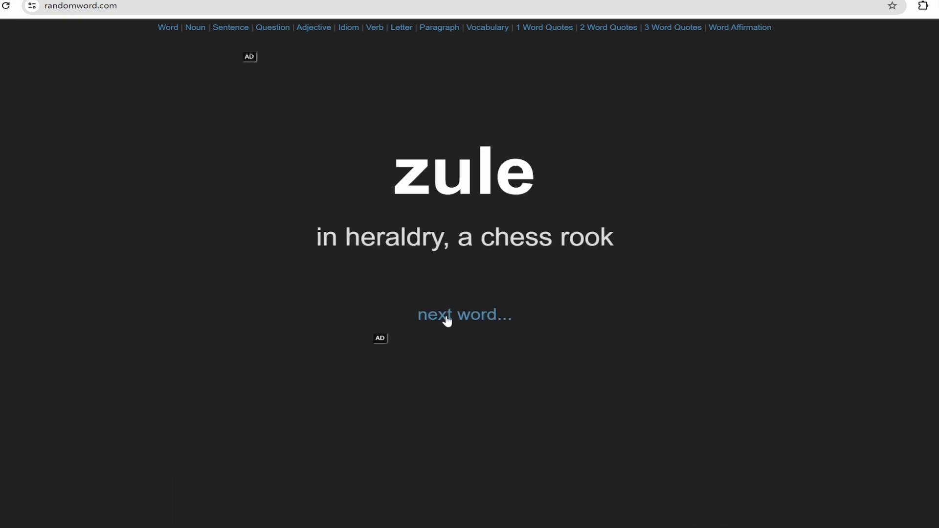
pyautogui.click(447, 319)
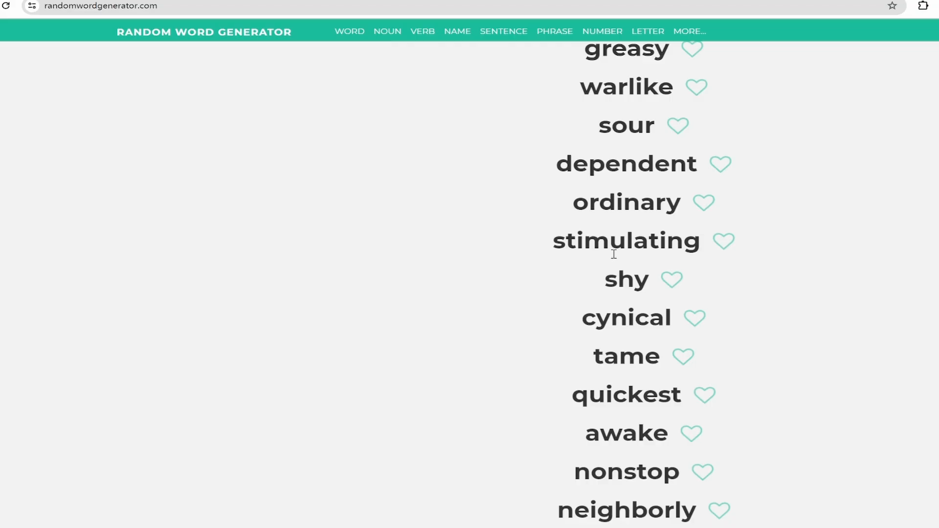
# - Look through the adjective list on randomwordgenerator.com for a word to use on the sign
pyautogui.scroll(-1, 614, 250)
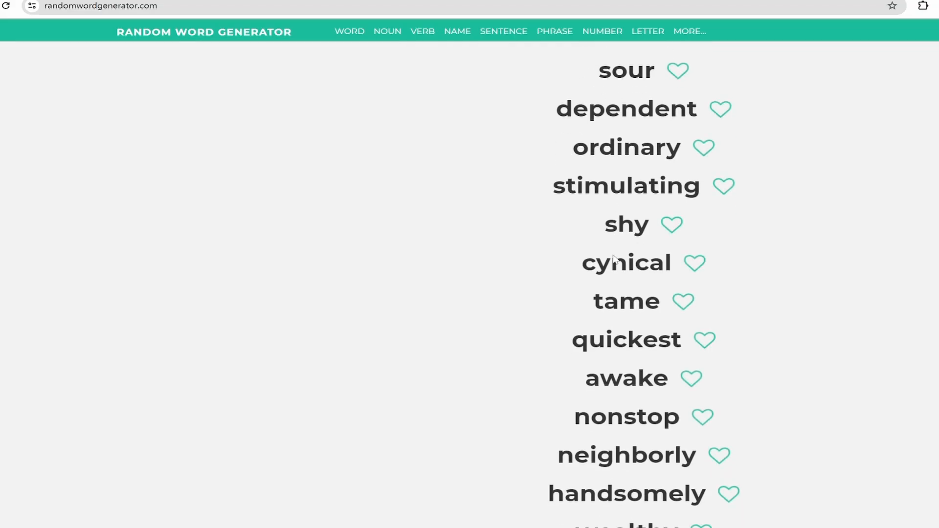
pyautogui.scroll(-1, 615, 260)
pyautogui.scroll(-4, 615, 263)
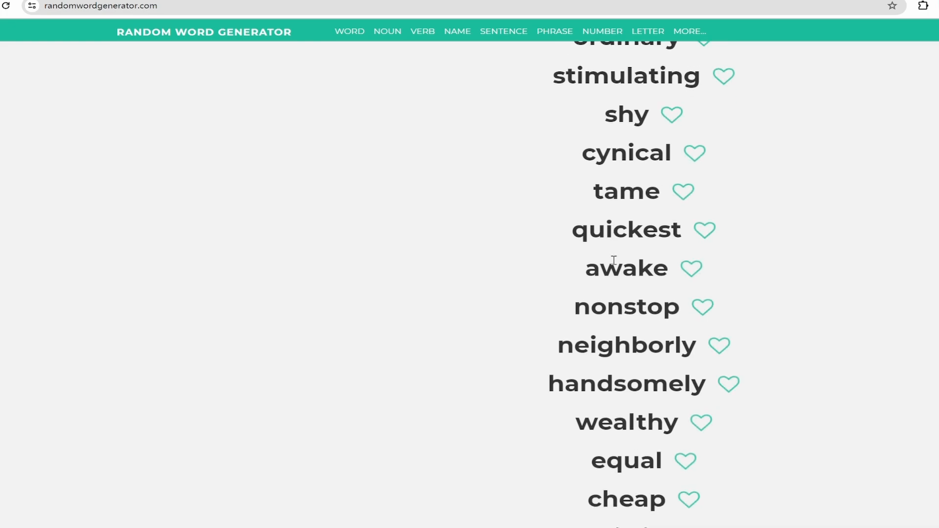
pyautogui.scroll(-6, 613, 265)
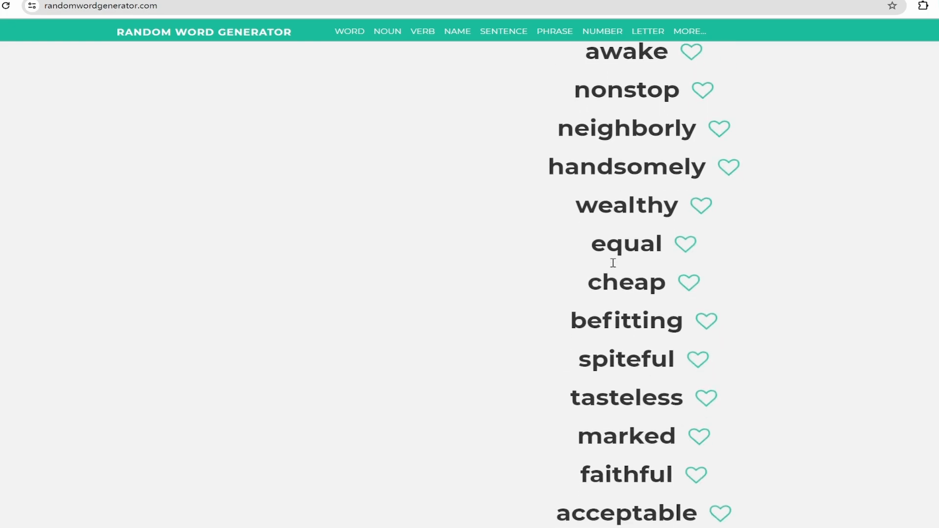
pyautogui.scroll(-2, 643, 313)
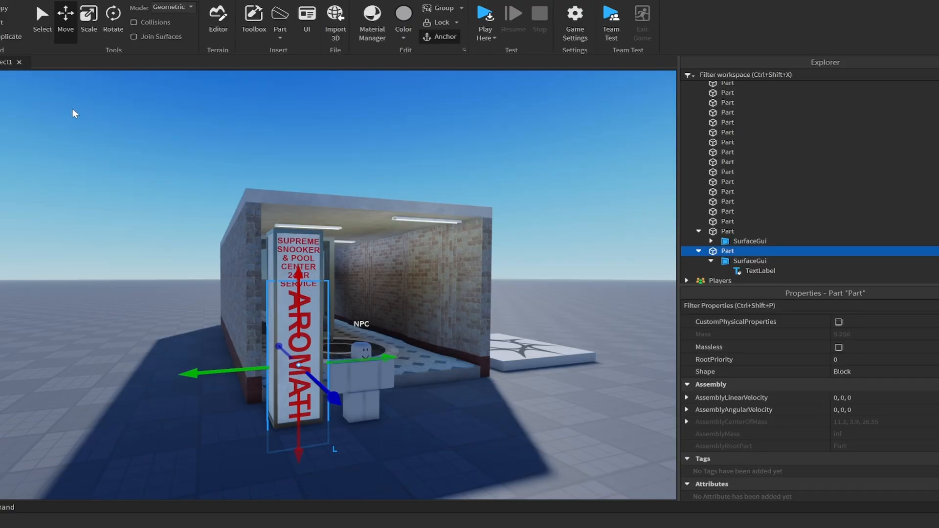
# - Shorten the AROMATIC text panel at its lower end to fit the sign, and adjust the side face's SIGN panel
pyautogui.hotkey('ctrl', '3')
pyautogui.moveTo(300, 469); pyautogui.dragTo(292, 435)
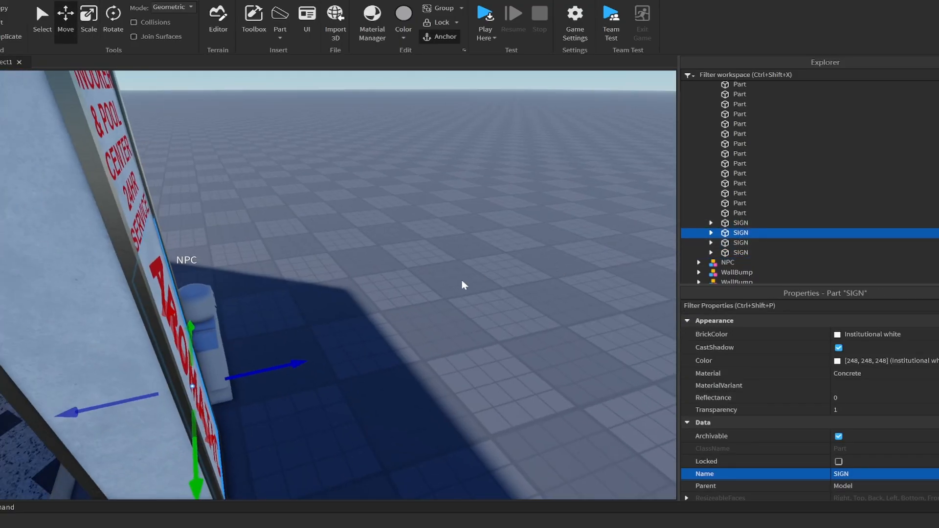
pyautogui.moveTo(330, 299); pyautogui.dragTo(308, 317)
pyautogui.scroll(-3, 308, 317)
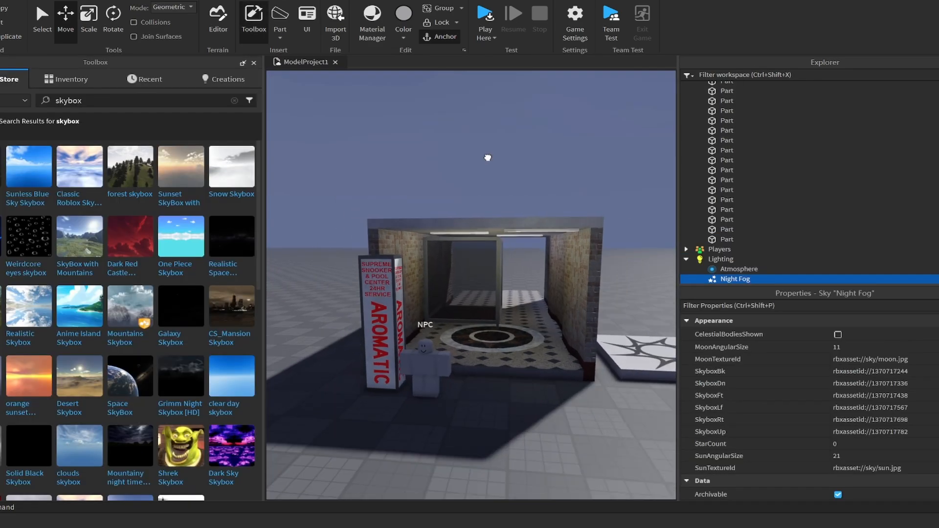
# - Set the Lighting ClockTime to 18.6 to give the hallway a foggy evening look
pyautogui.click(254, 64)
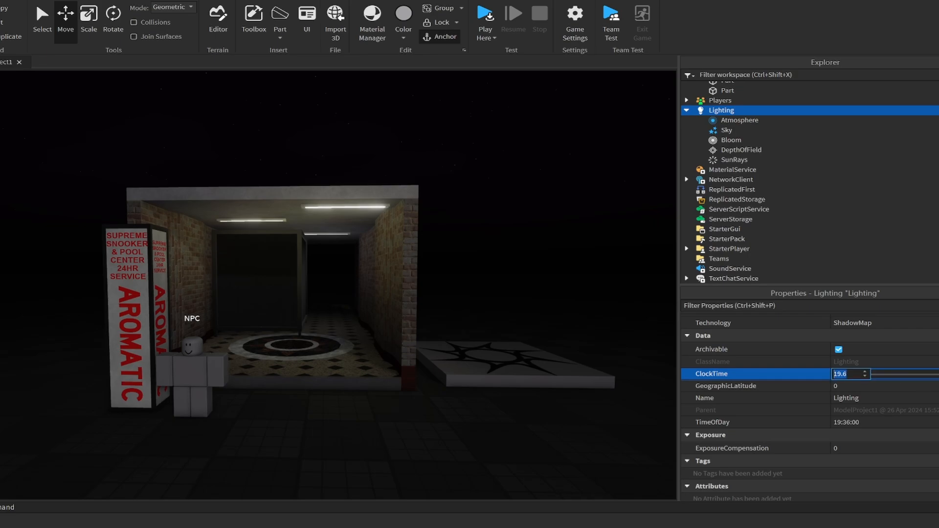
pyautogui.write('18.6')
pyautogui.press('Return')
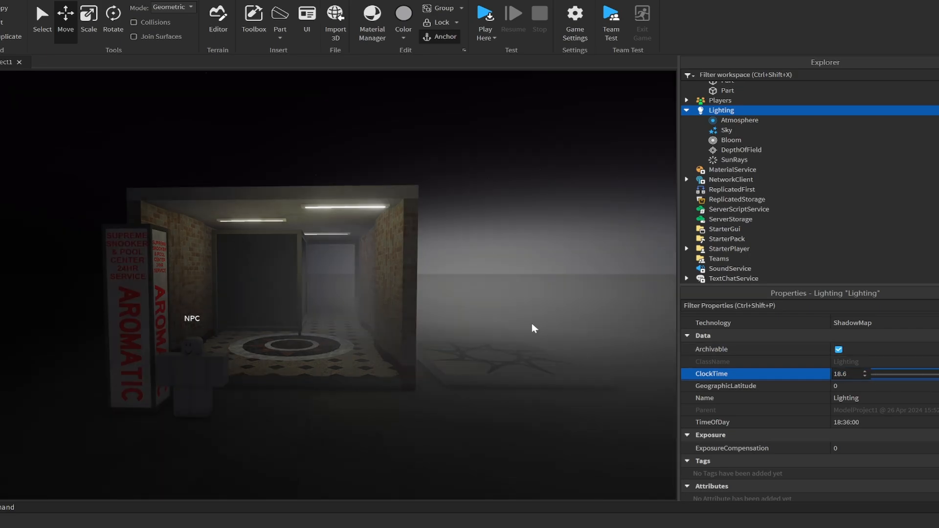
pyautogui.scroll(-3, 530, 329)
pyautogui.click(522, 342)
pyautogui.scroll(3, 470, 398)
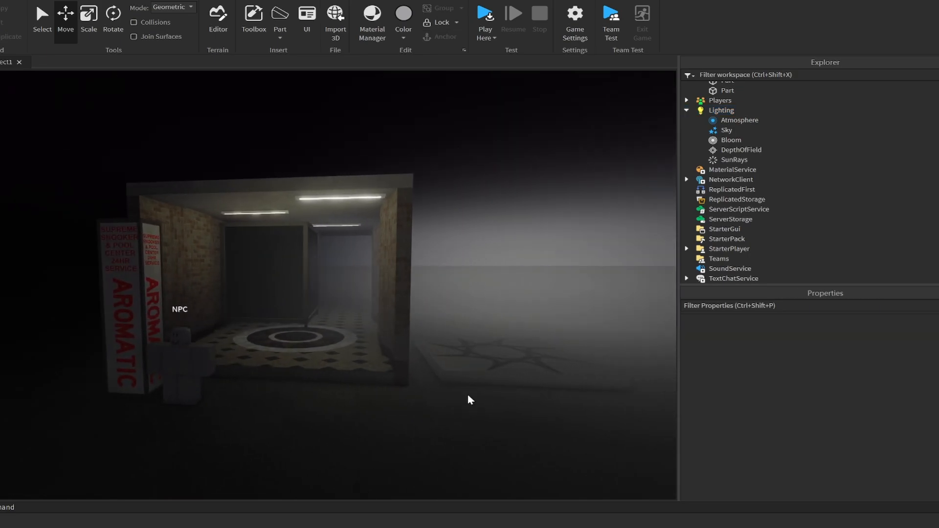
pyautogui.scroll(-3, 469, 398)
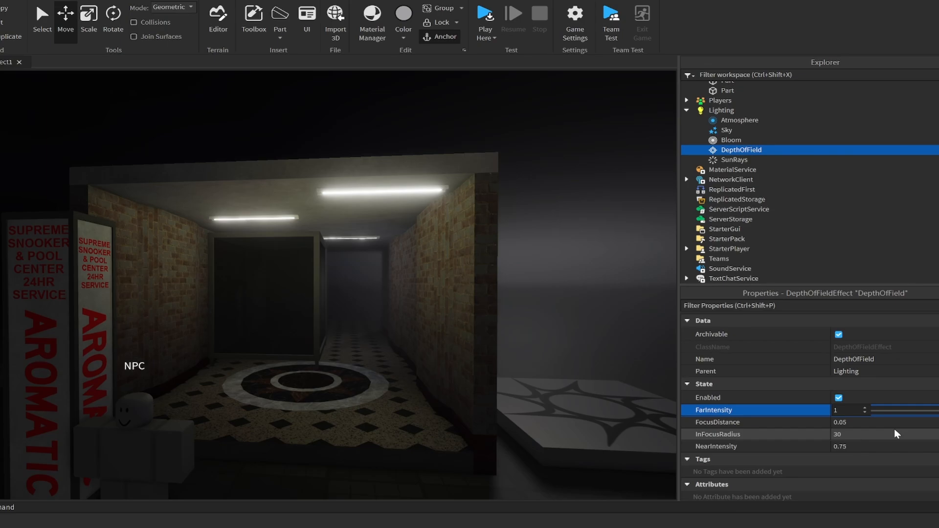
# - Set the DepthOfField effect's FocusDistance to 50.3
pyautogui.click(888, 424)
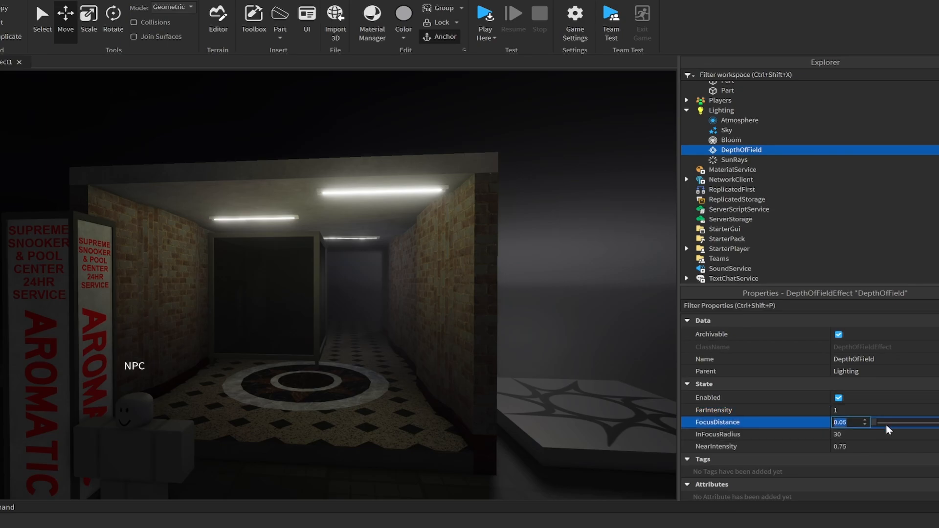
pyautogui.moveTo(889, 428); pyautogui.dragTo(907, 430)
pyautogui.scroll(-5, 510, 302)
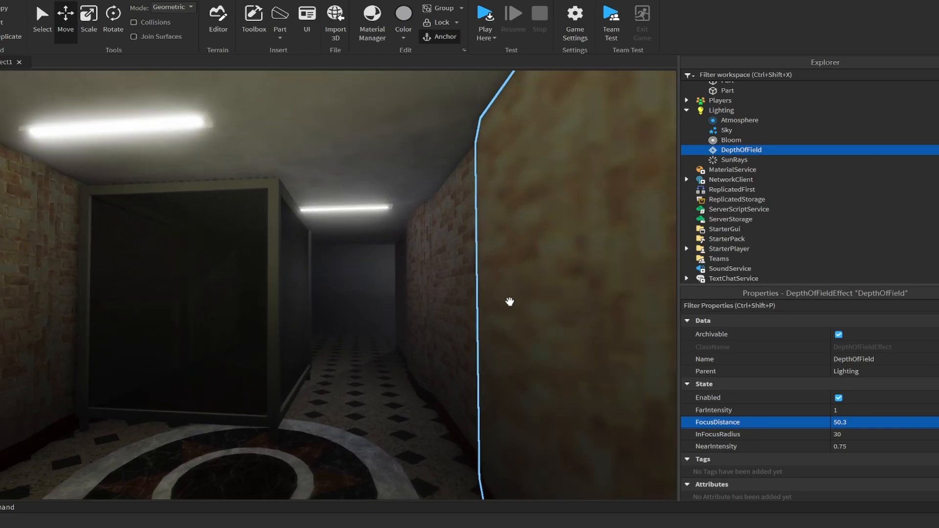
pyautogui.scroll(2, 510, 302)
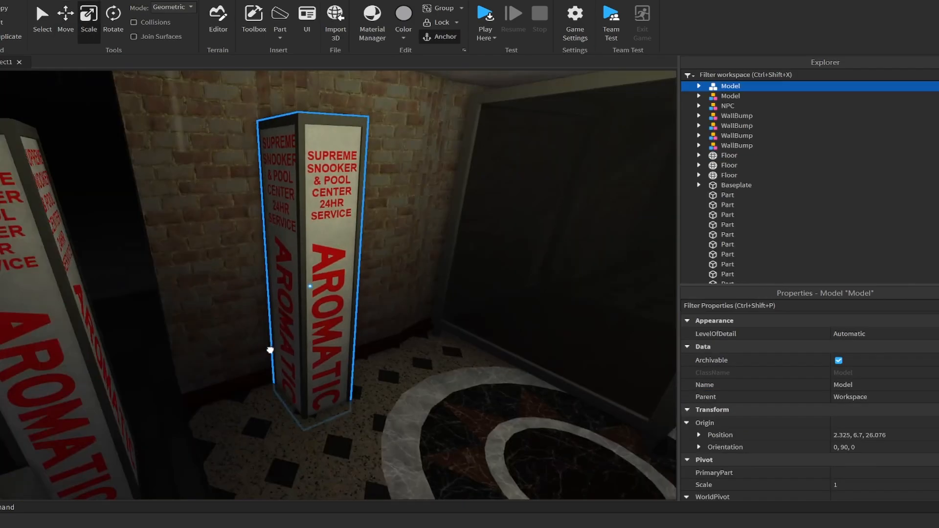
# - Move the copied AROMATIC sign to the brick wall beyond the glass booth and place a duplicate beside it
pyautogui.moveTo(271, 346); pyautogui.dragTo(381, 356)
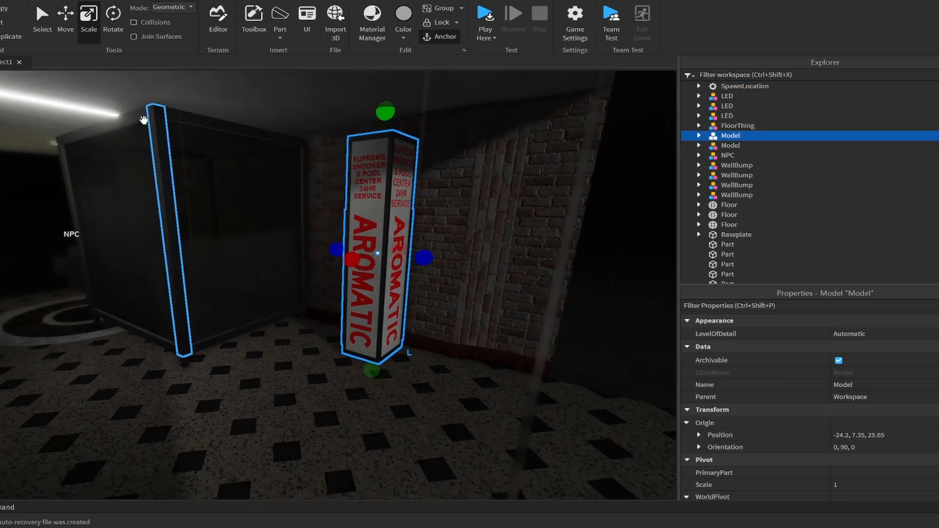
pyautogui.click(64, 23)
pyautogui.moveTo(568, 258); pyautogui.dragTo(524, 258, button='right')
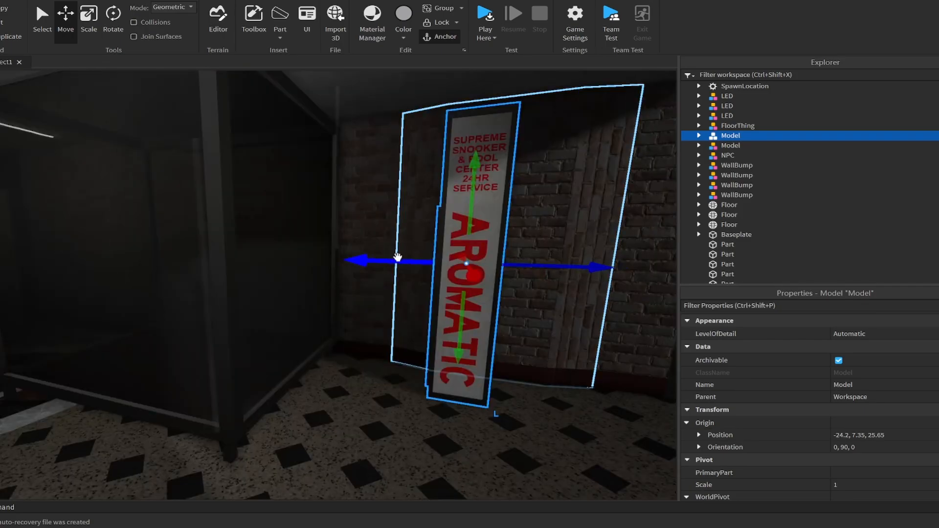
pyautogui.moveTo(399, 257); pyautogui.dragTo(331, 257)
pyautogui.hotkey('ctrl', 'd')
pyautogui.moveTo(465, 268); pyautogui.dragTo(533, 277)
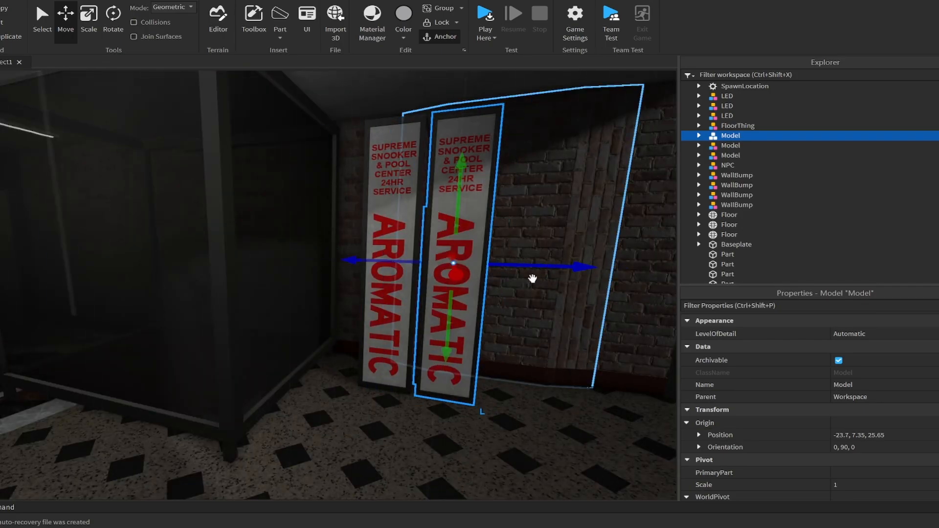
# - Duplicate the AROMATIC sign again and space the new copy further along the brick wall
pyautogui.moveTo(533, 277); pyautogui.dragTo(518, 273, button='right')
pyautogui.hotkey('ctrl', 'd')
pyautogui.moveTo(447, 261); pyautogui.dragTo(517, 272)
pyautogui.moveTo(517, 272); pyautogui.dragTo(416, 250, button='right')
pyautogui.click(464, 215)
pyautogui.moveTo(416, 250); pyautogui.dragTo(537, 264)
# - Scale the outer brick wall lengthwise so it extends further past the end of the hallway
pyautogui.press('s')
pyautogui.click(568, 199)
pyautogui.moveTo(568, 199); pyautogui.dragTo(413, 235, button='right')
pyautogui.press('d')
pyautogui.click(434, 230)
pyautogui.click(88, 22)
pyautogui.moveTo(357, 313); pyautogui.dragTo(342, 329, button='right')
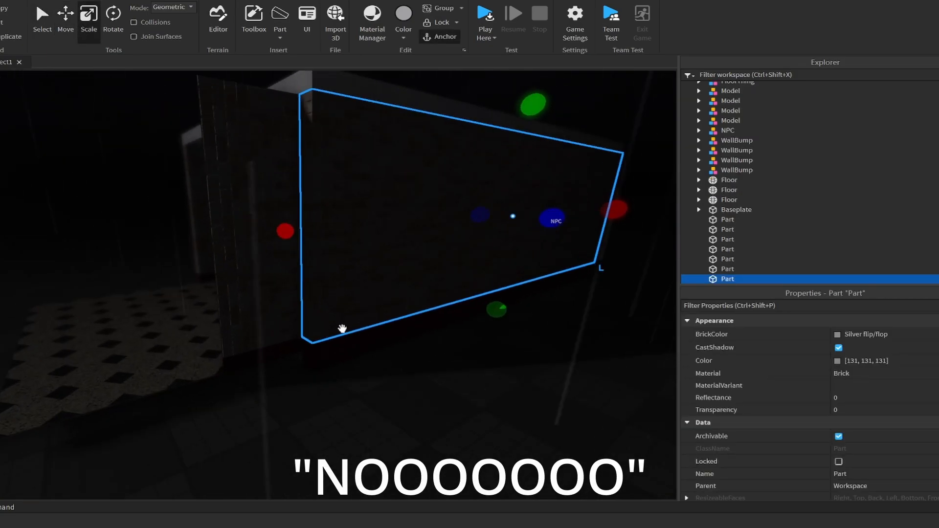
pyautogui.moveTo(284, 231); pyautogui.dragTo(12, 252)
# - Lengthen the reddish brown wood baseboard to match the end of the extended brick wall
pyautogui.click(281, 358)
pyautogui.press('s')
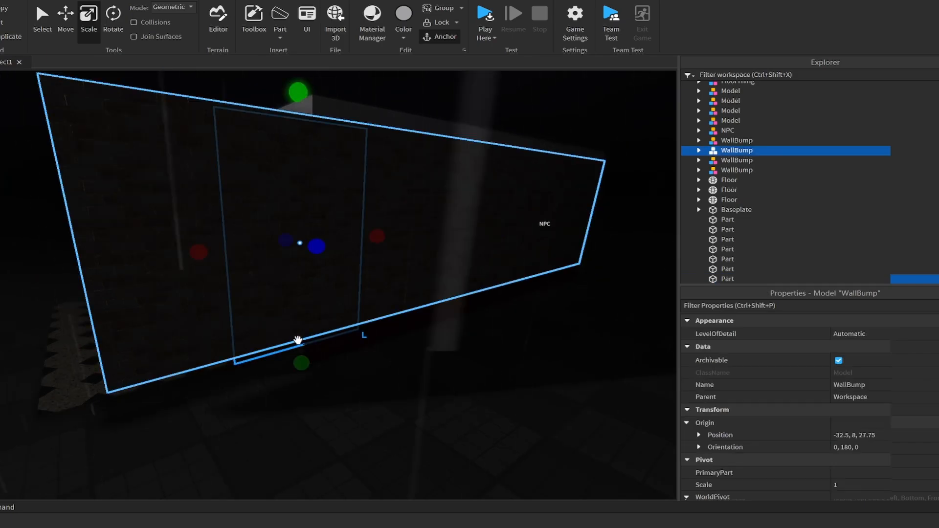
pyautogui.click(316, 348)
pyautogui.press('a')
pyautogui.moveTo(287, 354); pyautogui.dragTo(225, 406)
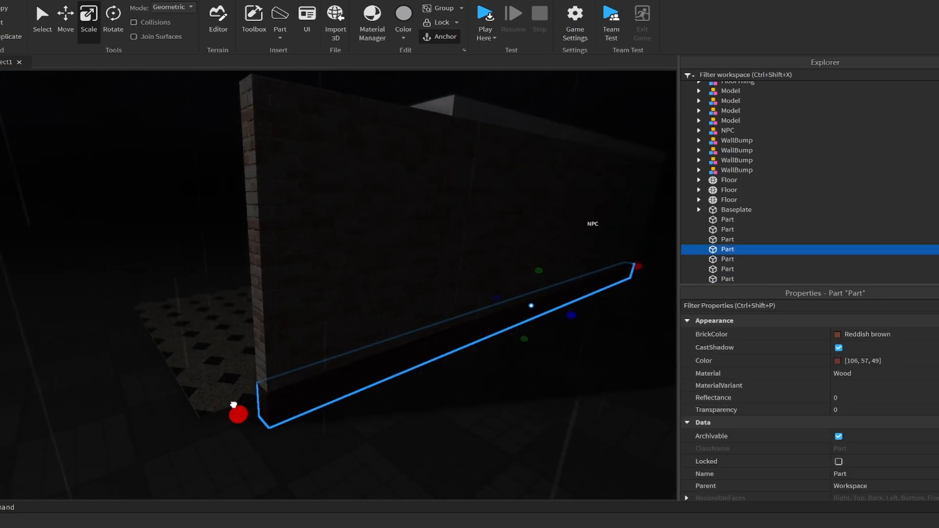
# - Select the opposite brick wall at the open end of the hallway for scaling
pyautogui.click(409, 453)
pyautogui.press('a')
pyautogui.moveTo(409, 453); pyautogui.dragTo(380, 251, button='right')
pyautogui.click(380, 251)
pyautogui.press('w')
pyautogui.click(379, 230)
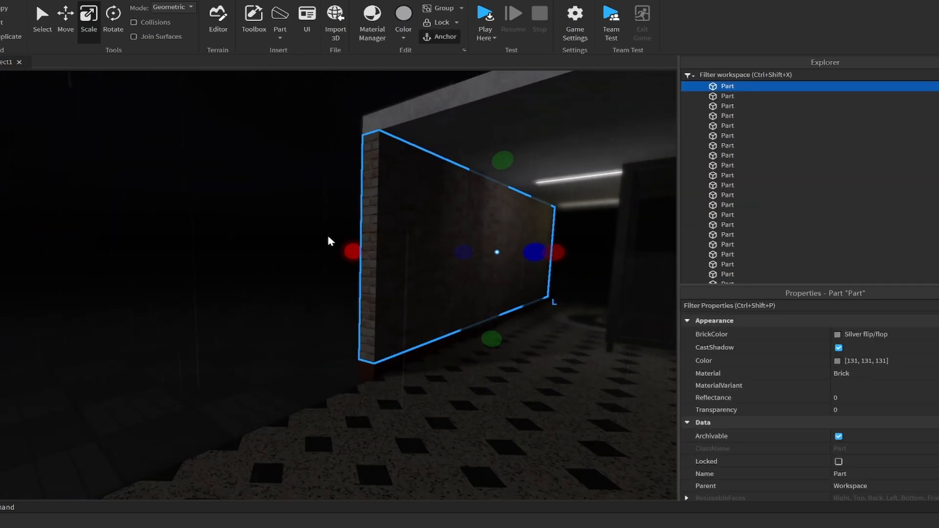
pyautogui.press('a')
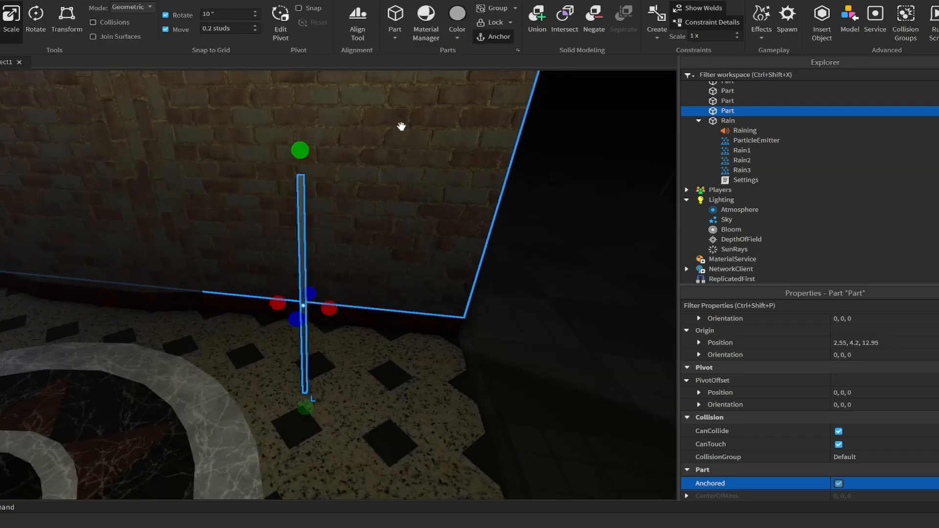
# - Change the thin pole's shape to Cylinder, tilt it upright and scale it into a stand post
pyautogui.scroll(-5, 841, 380)
pyautogui.click(887, 371)
pyautogui.click(885, 409)
pyautogui.moveTo(433, 206); pyautogui.dragTo(416, 227, button='right')
pyautogui.hotkey('ctrl', 't')
pyautogui.moveTo(266, 241); pyautogui.dragTo(260, 124)
# - Size and position the metal pipe cylinders at the lower corner of the sign stand
pyautogui.moveTo(343, 244); pyautogui.dragTo(362, 274, button='right')
pyautogui.moveTo(376, 331); pyautogui.dragTo(321, 294)
pyautogui.moveTo(321, 293); pyautogui.dragTo(304, 281, button='right')
pyautogui.moveTo(294, 273); pyautogui.dragTo(283, 275)
pyautogui.moveTo(353, 251); pyautogui.dragTo(343, 252)
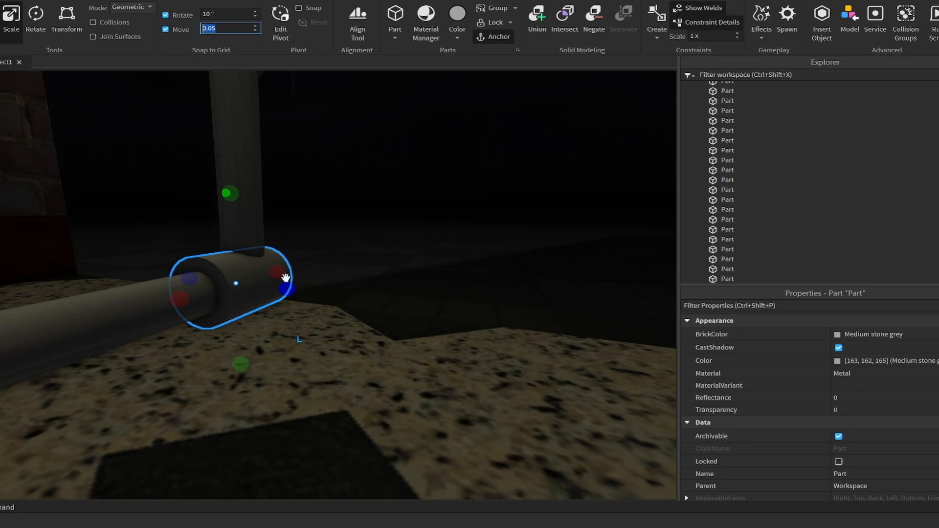
# - Colour the stand's corner pipe fitting black and give it a different material
pyautogui.moveTo(286, 277); pyautogui.dragTo(361, 155, button='right')
pyautogui.click(837, 361)
pyautogui.click(295, 171)
pyautogui.click(546, 374)
pyautogui.click(868, 373)
pyautogui.click(868, 397)
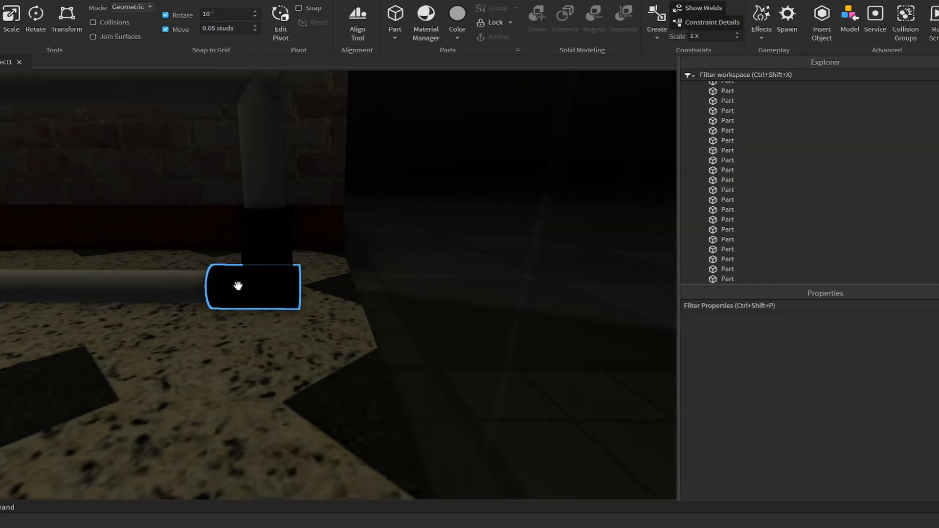
pyautogui.click(237, 282)
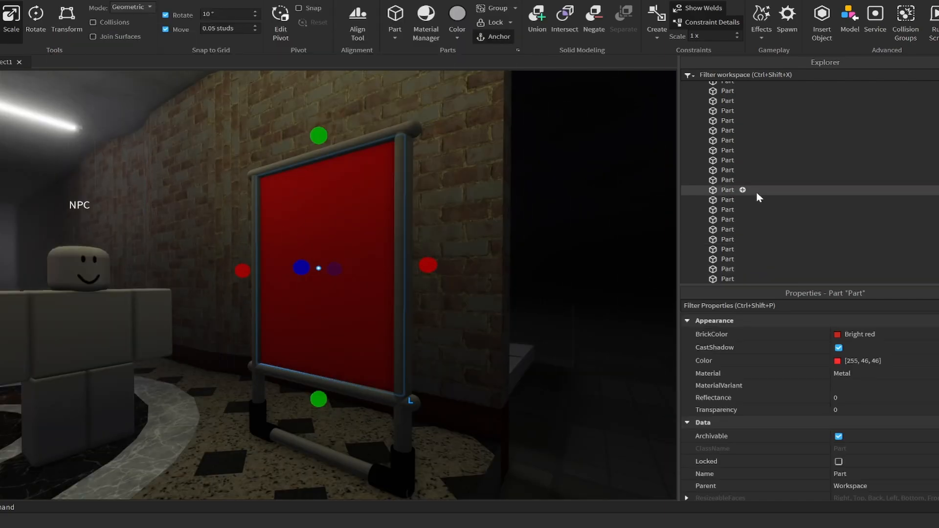
# - Add a SurfaceGui with a TextLabel to the red board, using BackgroundTransparency 1 and TextScaled
pyautogui.click(743, 190)
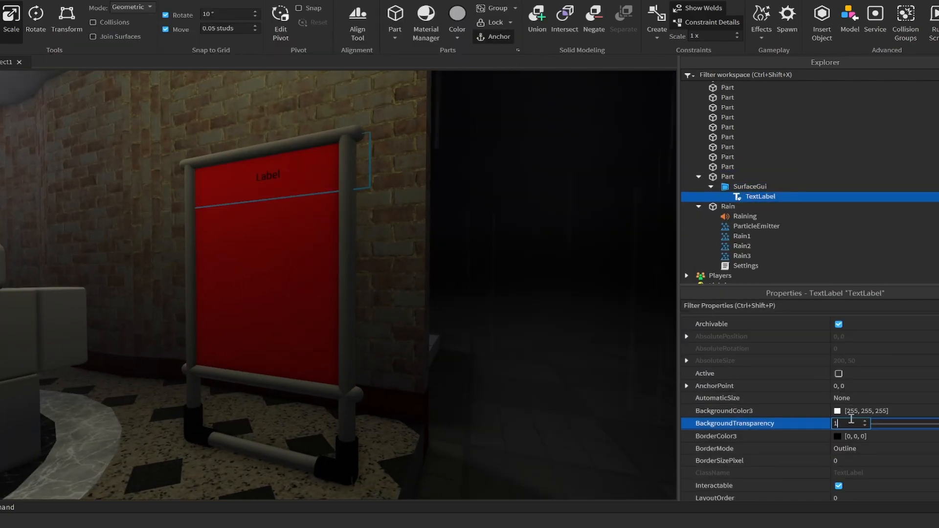
pyautogui.scroll(-3, 852, 418)
pyautogui.click(879, 375)
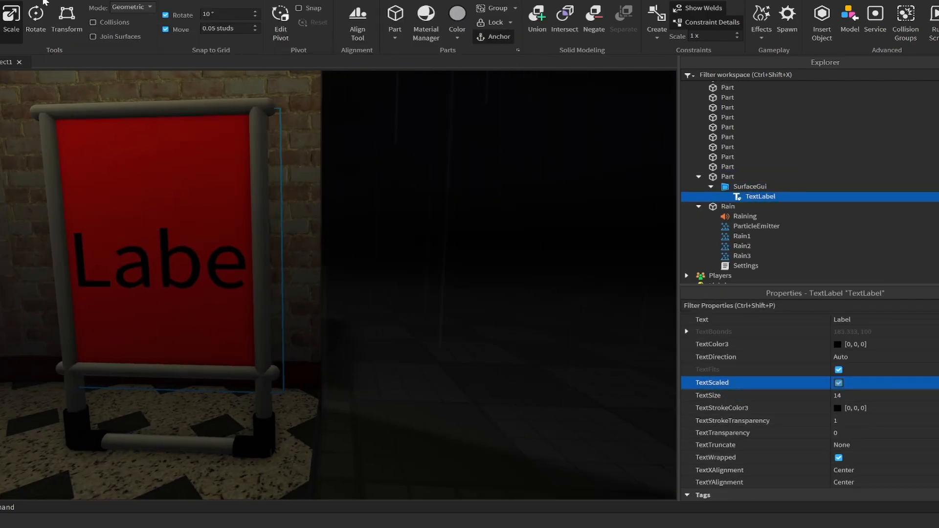
# - Make the board's label bold white and set its text to "UNDERGROUND STORE SELLING CLOTHS, FISH, RULERS"
pyautogui.click(727, 177)
pyautogui.click(760, 196)
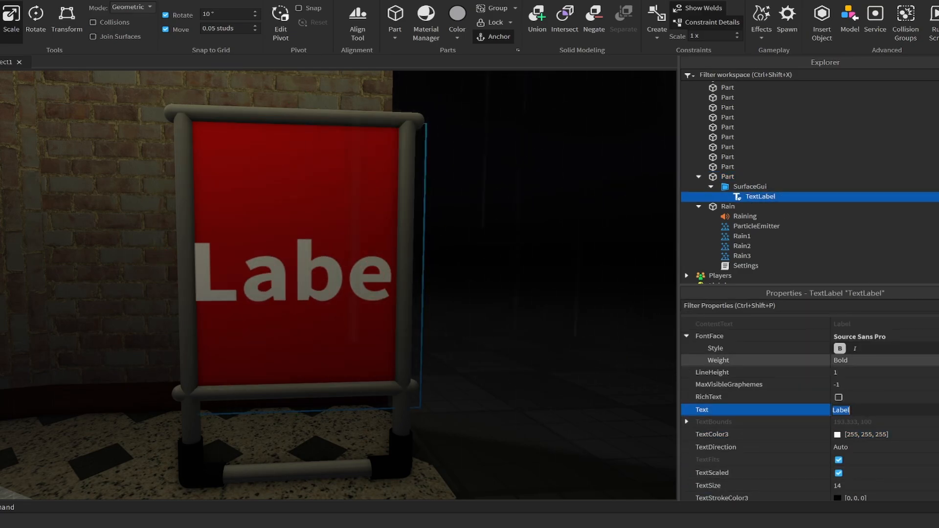
pyautogui.write('UNDERGROUND STORE SELLIN')
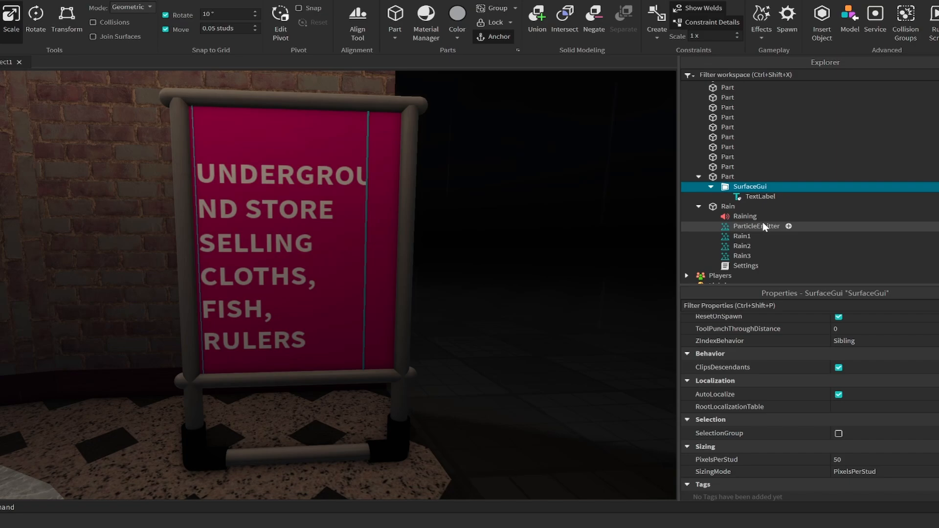
# - Adjust the TextLabel's text settings so the lettering fits within the board
pyautogui.click(761, 196)
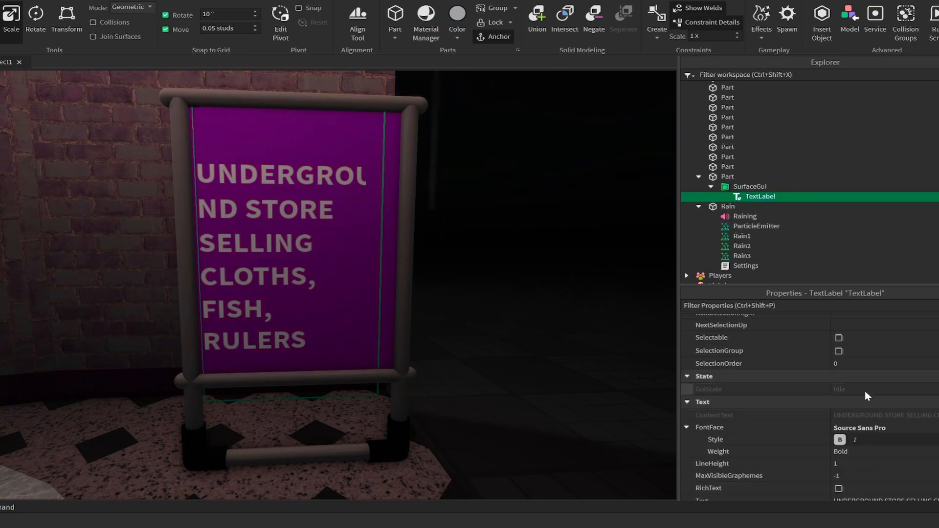
pyautogui.scroll(-10, 865, 391)
pyautogui.click(839, 346)
pyautogui.click(843, 421)
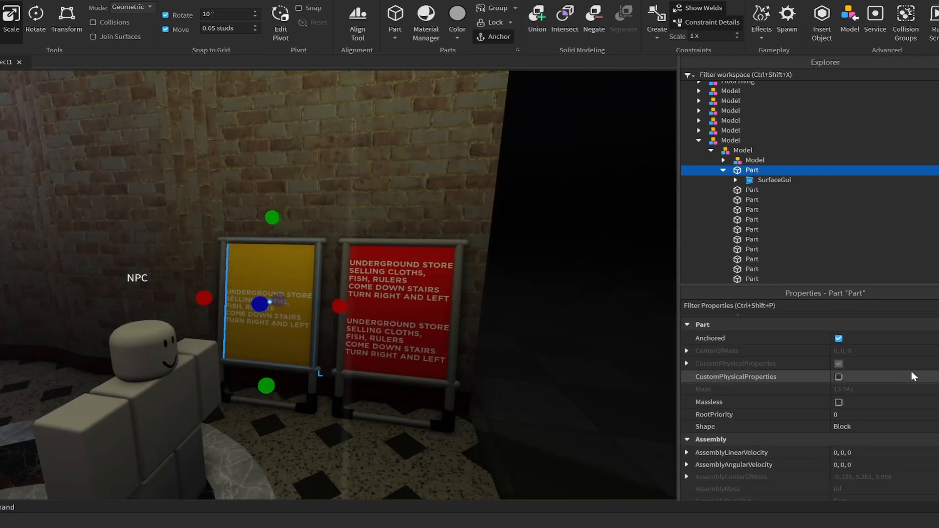
# - Set the yellow board's label text to "SCAM DOWN STAIRS"
pyautogui.click(856, 335)
pyautogui.write('SCAM')
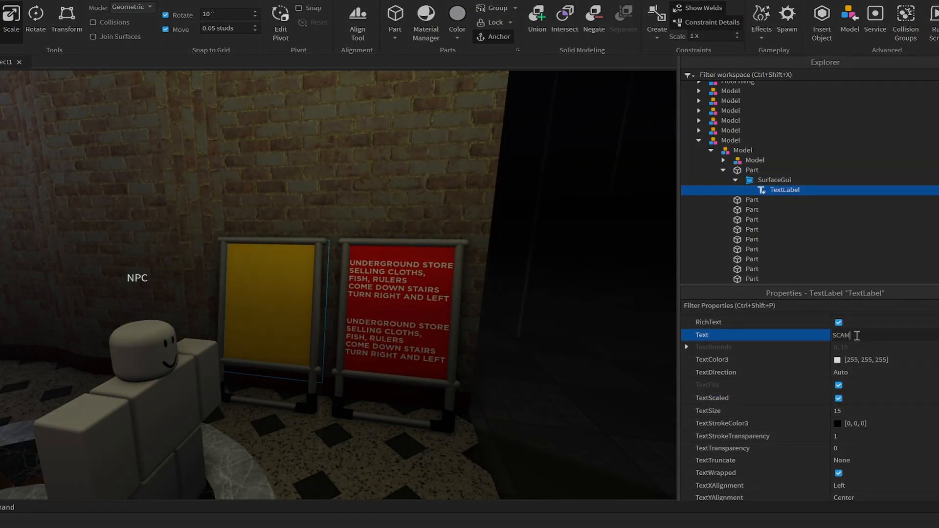
pyautogui.write(' DOWN STAIRS')
pyautogui.press('Return')
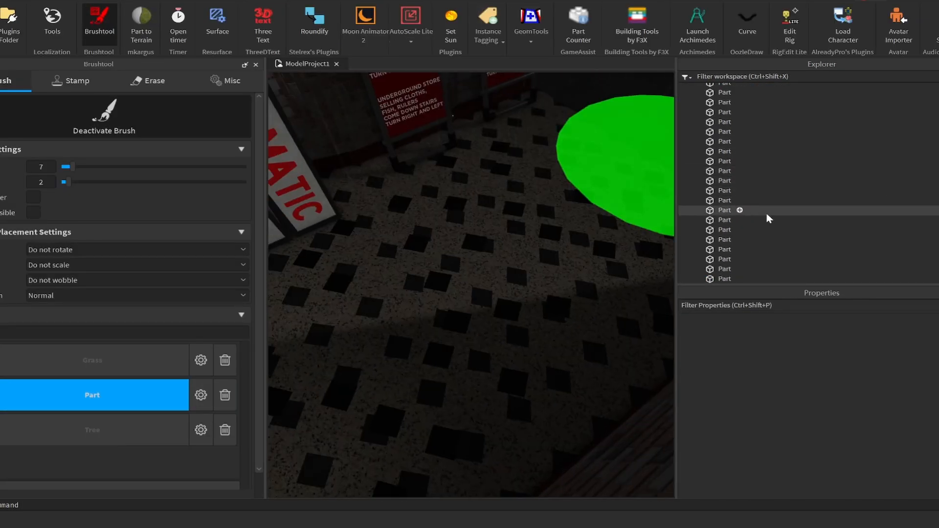
pyautogui.moveTo(388, 332); pyautogui.dragTo(388, 331, button='right')
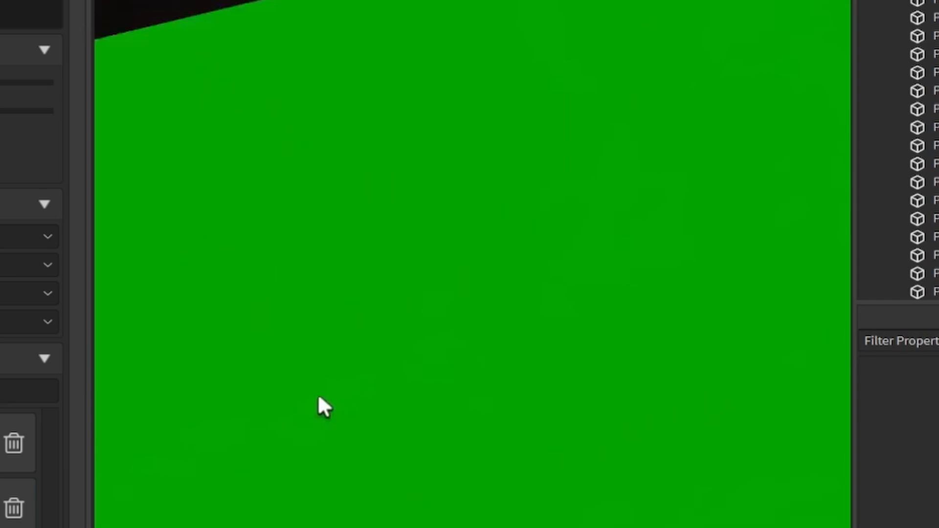
pyautogui.moveTo(323, 407); pyautogui.dragTo(329, 404, button='right')
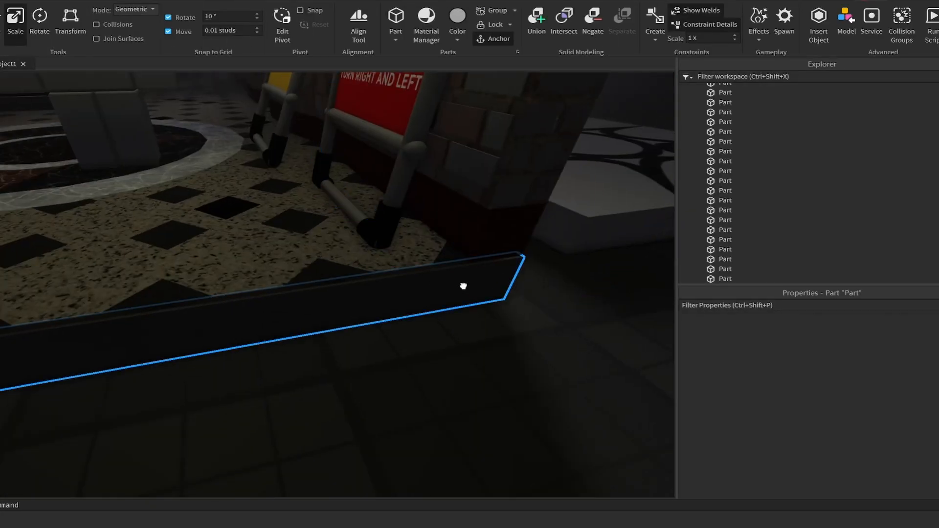
pyautogui.moveTo(178, 363); pyautogui.dragTo(205, 231, button='right')
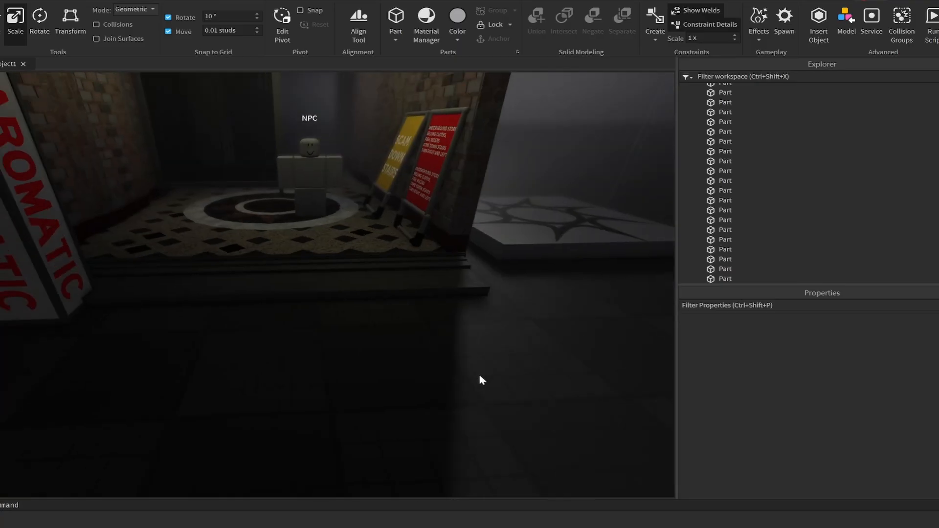
# - Adjust the dark grey concrete slabs that form the low steps at the hallway entrance
pyautogui.moveTo(480, 380); pyautogui.dragTo(365, 438, button='right')
pyautogui.click(313, 303)
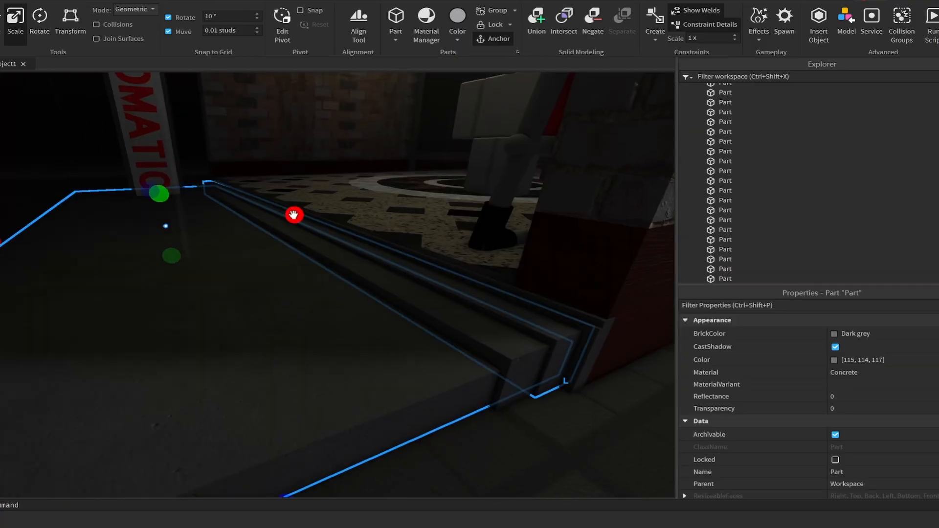
pyautogui.moveTo(294, 214); pyautogui.dragTo(283, 298, button='right')
pyautogui.click(316, 336)
pyautogui.click(269, 336)
pyautogui.click(451, 313)
pyautogui.click(283, 299)
pyautogui.moveTo(220, 464); pyautogui.dragTo(526, 350, button='right')
pyautogui.click(526, 350)
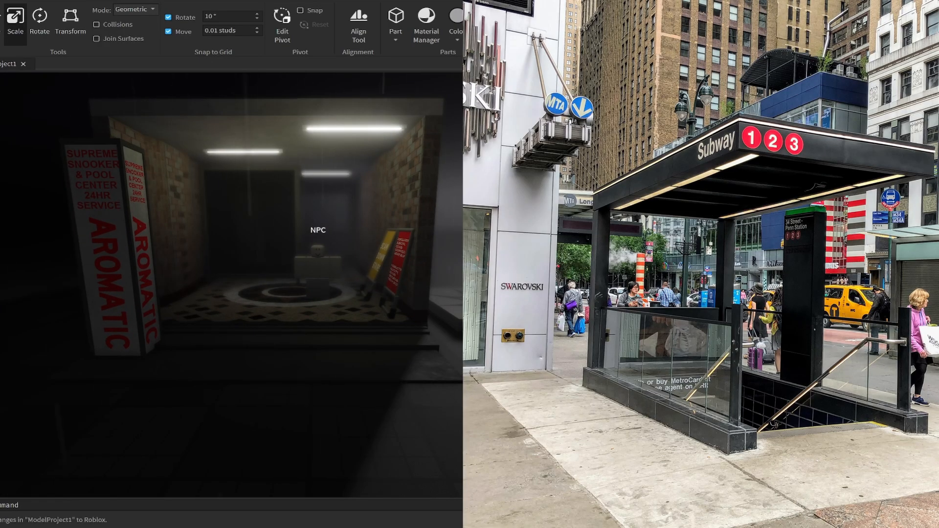
# - Change the material of the ground part in front of the entrance steps and duplicate a part there
pyautogui.moveTo(390, 274); pyautogui.dragTo(341, 231, button='right')
pyautogui.click(390, 325)
pyautogui.click(845, 372)
pyautogui.click(853, 424)
pyautogui.click(528, 277)
pyautogui.hotkey('ctrl', 'd')
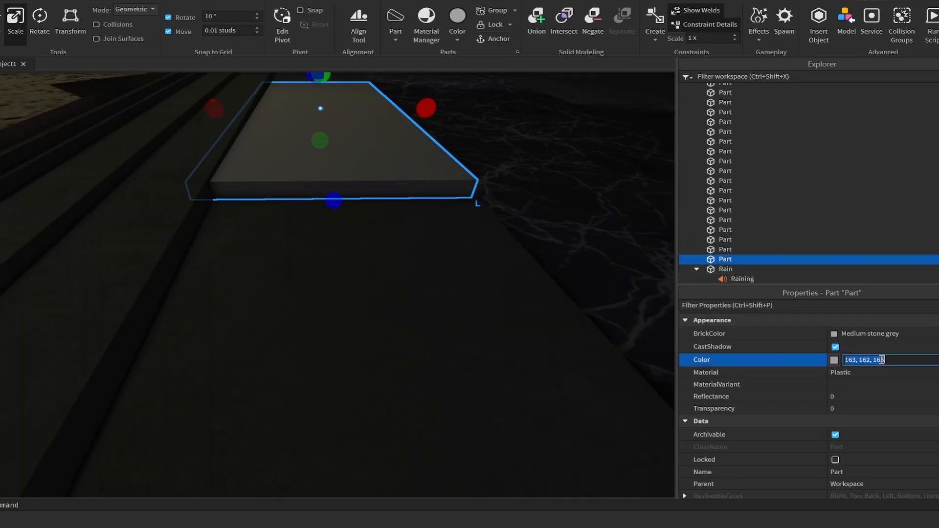
# - Duplicate the ground slab in front of the entrance steps and set the copy's material to Marble
pyautogui.scroll(2, 851, 426)
pyautogui.click(851, 411)
pyautogui.moveTo(274, 157); pyautogui.dragTo(306, 151, button='right')
pyautogui.click(293, 196)
pyautogui.moveTo(294, 195); pyautogui.dragTo(311, 283, button='right')
pyautogui.click(311, 284)
pyautogui.hotkey('ctrl', 'd')
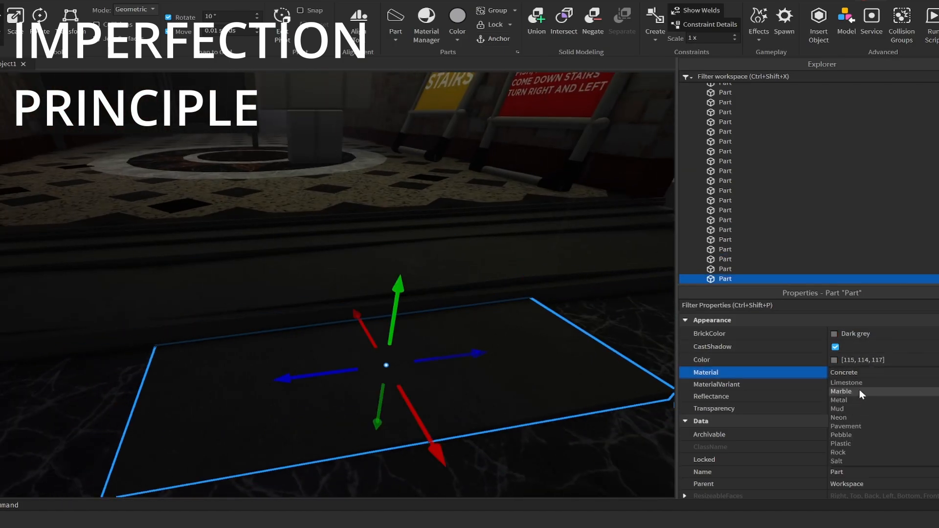
pyautogui.click(841, 391)
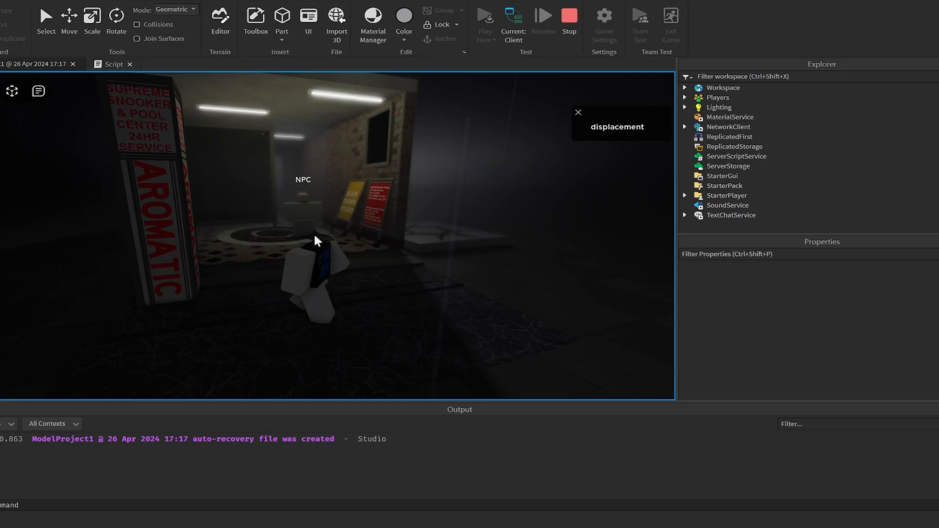
# - Stop the play test and reposition the wet floor sign reference photo beside the yellow block
pyautogui.click(569, 22)
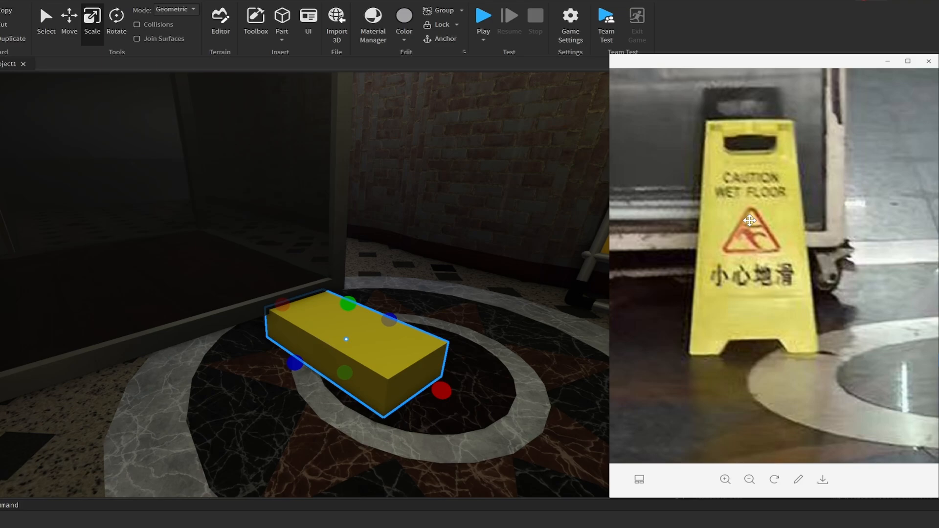
pyautogui.moveTo(749, 221); pyautogui.dragTo(740, 221)
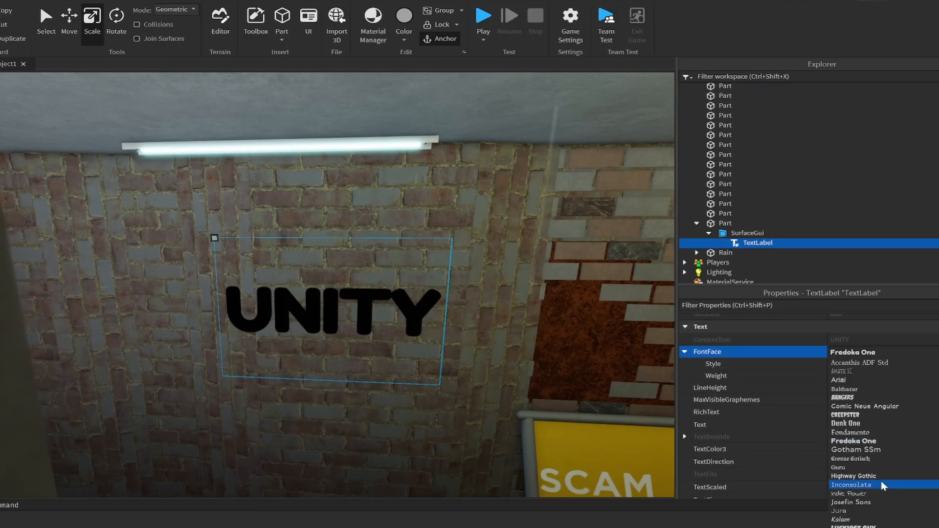
# - Set the font of the "UNITY" label on the brick wall to Highway Gothic
pyautogui.click(854, 476)
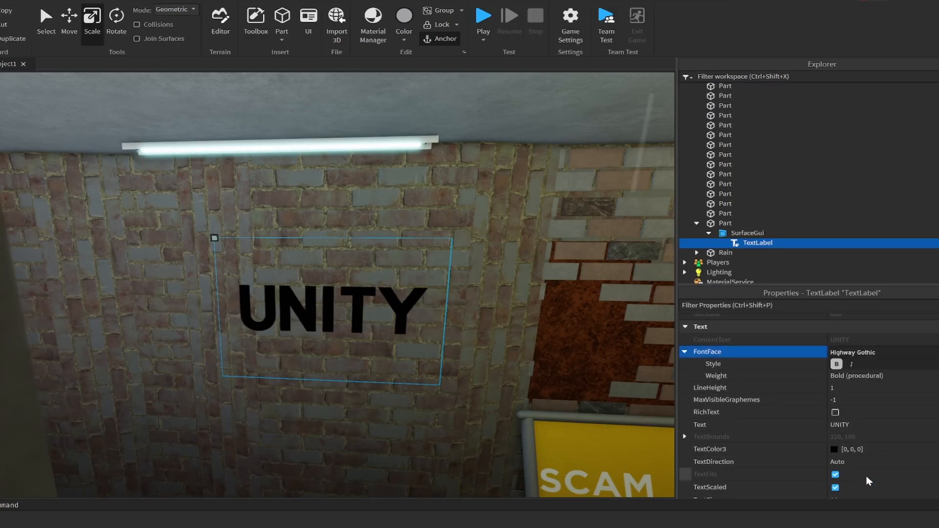
pyautogui.click(264, 65)
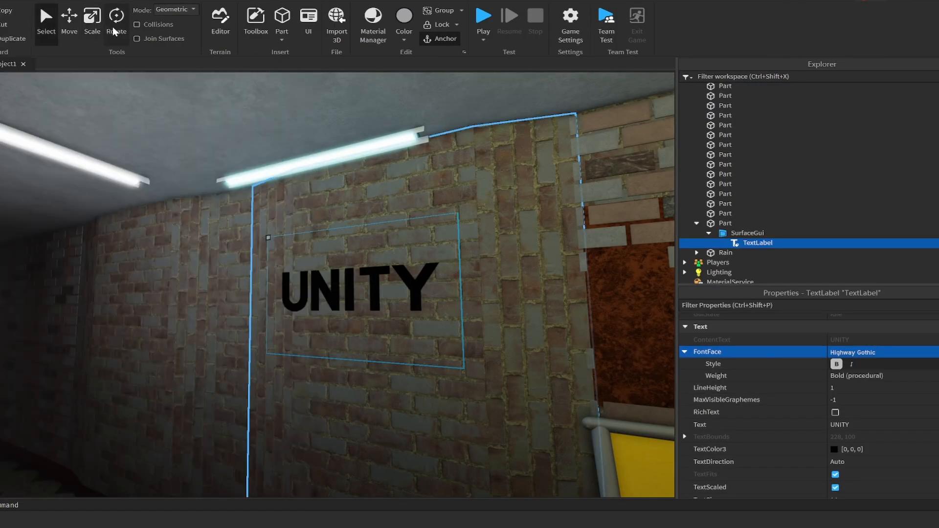
pyautogui.click(758, 243)
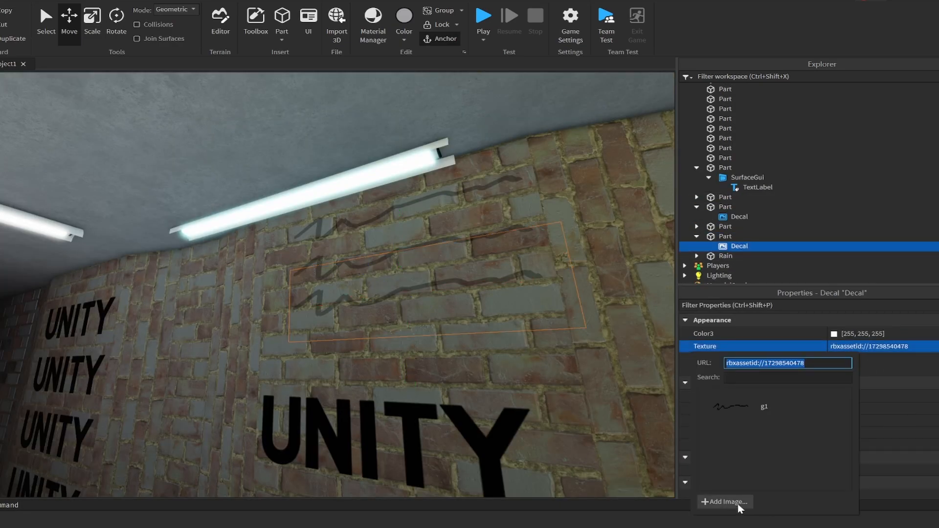
# - Add a new scribble image and use it as the texture of the lower graffiti decal
pyautogui.click(739, 503)
pyautogui.click(778, 474)
pyautogui.click(423, 296)
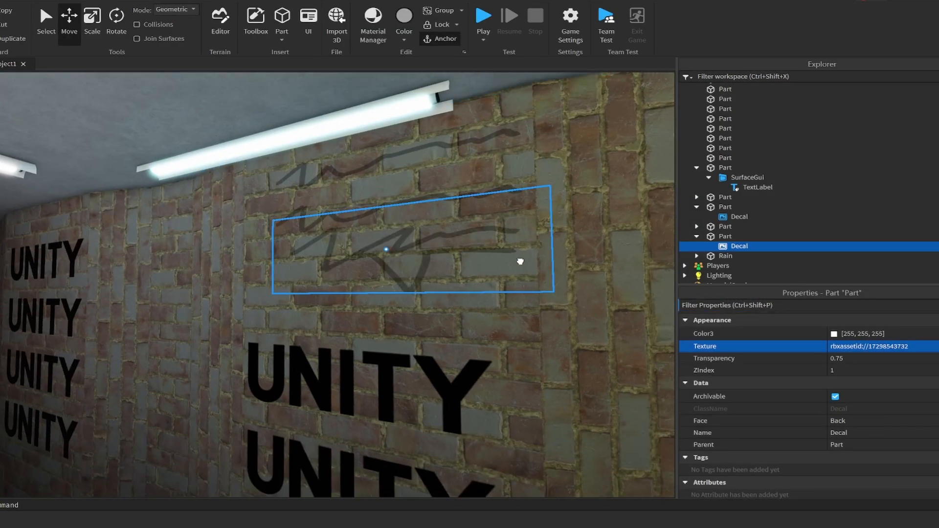
# - Place a graffiti scribble part upright on the brick wall, overlapping the ends of the UNITY lettering
pyautogui.moveTo(521, 262); pyautogui.dragTo(524, 317)
pyautogui.hotkey('ctrl', 'r')
pyautogui.keyDown('ctrl'); pyautogui.click(523, 317); pyautogui.keyUp('ctrl')
pyautogui.hotkey('ctrl', 'z')
pyautogui.moveTo(523, 316); pyautogui.dragTo(442, 258, button='right')
pyautogui.moveTo(442, 257); pyautogui.dragTo(418, 267)
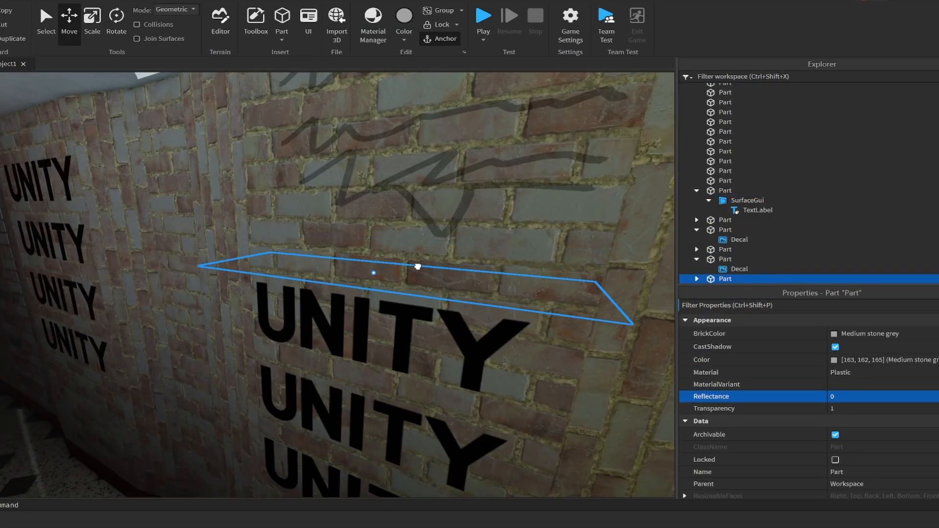
pyautogui.click(421, 245)
pyautogui.moveTo(421, 245); pyautogui.dragTo(465, 224, button='right')
pyautogui.moveTo(396, 304); pyautogui.dragTo(416, 365)
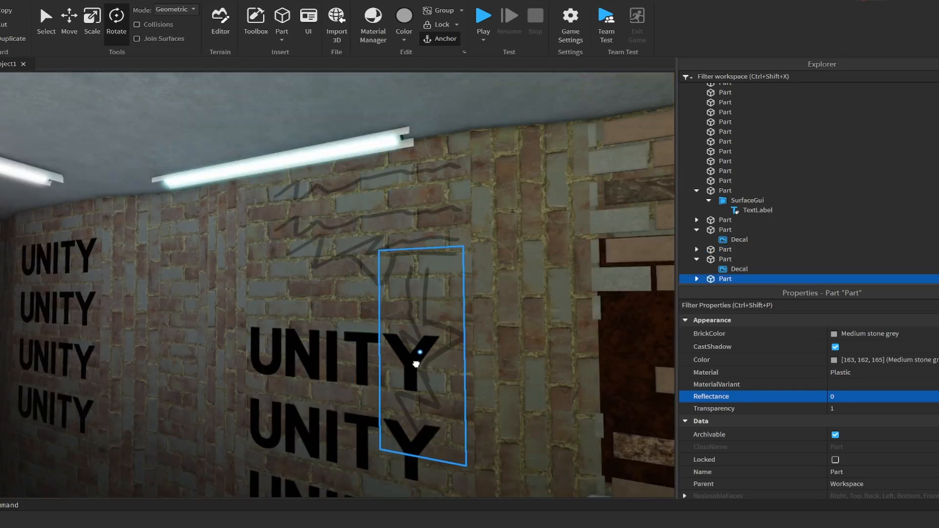
# - Spread more graffiti scribble parts across the hallway's brick walls
pyautogui.moveTo(415, 365); pyautogui.dragTo(372, 245, button='right')
pyautogui.click(362, 211)
pyautogui.moveTo(433, 168); pyautogui.dragTo(220, 135)
pyautogui.moveTo(562, 195); pyautogui.dragTo(220, 188)
pyautogui.moveTo(540, 214); pyautogui.dragTo(440, 220, button='right')
pyautogui.moveTo(278, 274); pyautogui.dragTo(457, 312)
pyautogui.moveTo(457, 311); pyautogui.dragTo(391, 244, button='right')
pyautogui.click(273, 138)
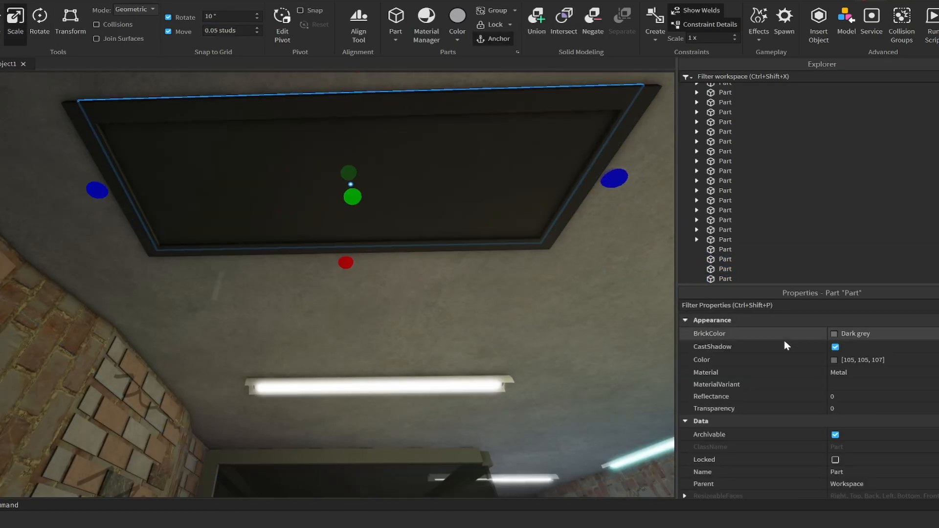
# - Angle a metal slat inside the ceiling vent frame
pyautogui.scroll(3, 629, 128)
pyautogui.moveTo(629, 128); pyautogui.dragTo(427, 167, button='right')
pyautogui.hotkey('ctrl', '4')
pyautogui.moveTo(360, 150); pyautogui.dragTo(360, 149)
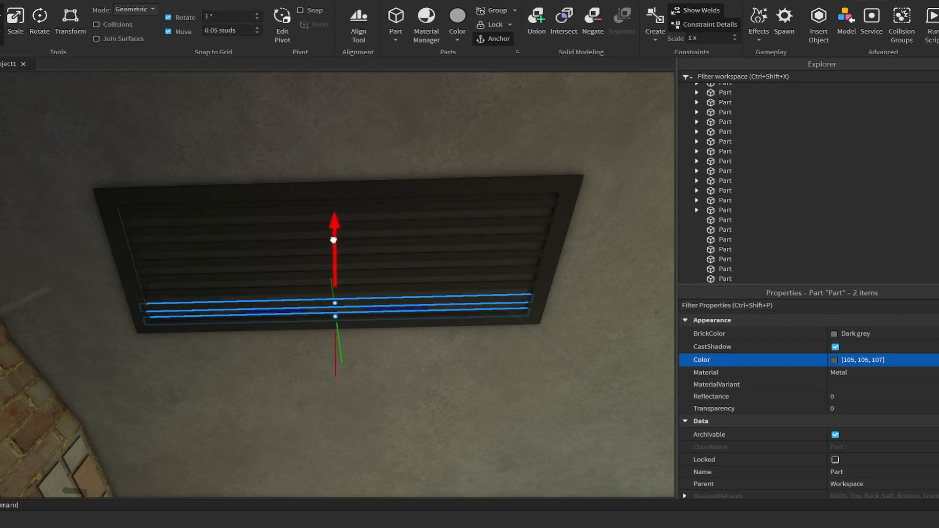
# - Rotate individual ceiling vent slats slightly so they sit crooked in the frame
pyautogui.scroll(5, 382, 253)
pyautogui.moveTo(381, 252); pyautogui.dragTo(295, 380, button='right')
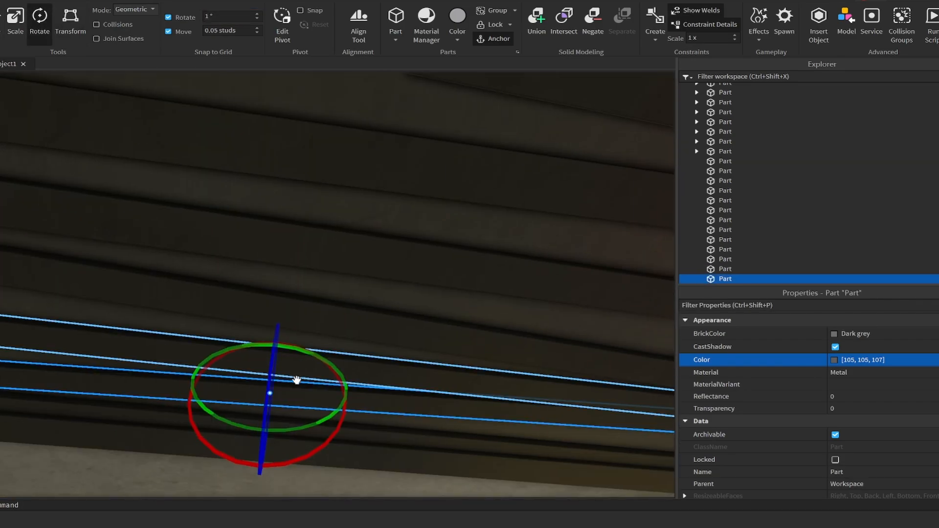
pyautogui.scroll(-5, 296, 380)
pyautogui.click(478, 306)
pyautogui.click(548, 322)
# - Resize the end bar of the ceiling vent frame to fit flush against the slats and ceiling
pyautogui.hotkey('ctrl', '3')
pyautogui.click(605, 424)
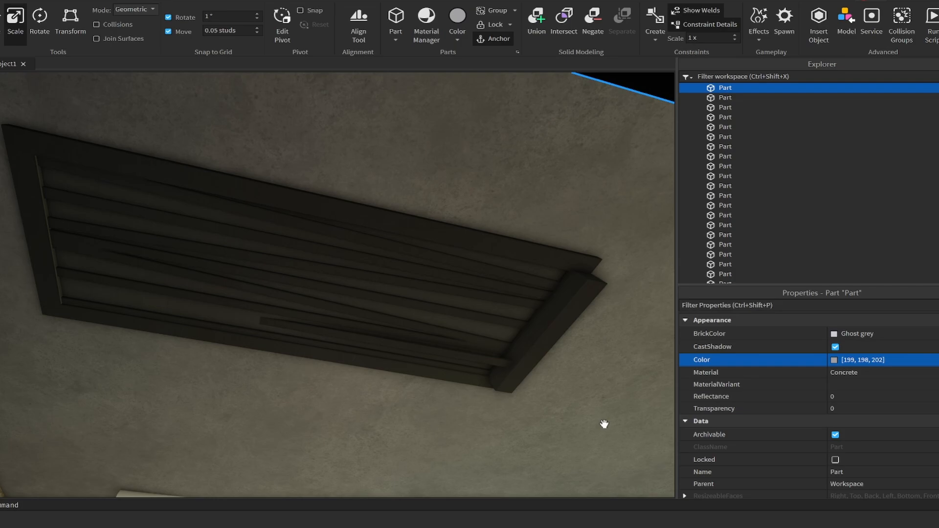
pyautogui.scroll(2, 605, 425)
pyautogui.moveTo(604, 424); pyautogui.dragTo(605, 443, button='right')
pyautogui.click(582, 302)
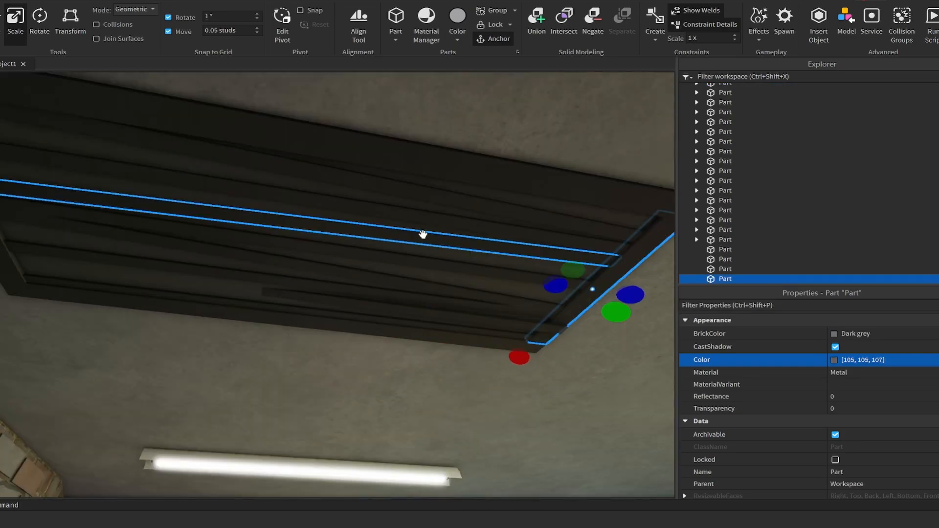
pyautogui.moveTo(381, 224); pyautogui.dragTo(384, 226)
# - Change the material of the backing panel behind the vent slats to Glacier
pyautogui.click(421, 190)
pyautogui.scroll(-5, 411, 327)
pyautogui.click(562, 132)
pyautogui.click(273, 235)
pyautogui.click(849, 373)
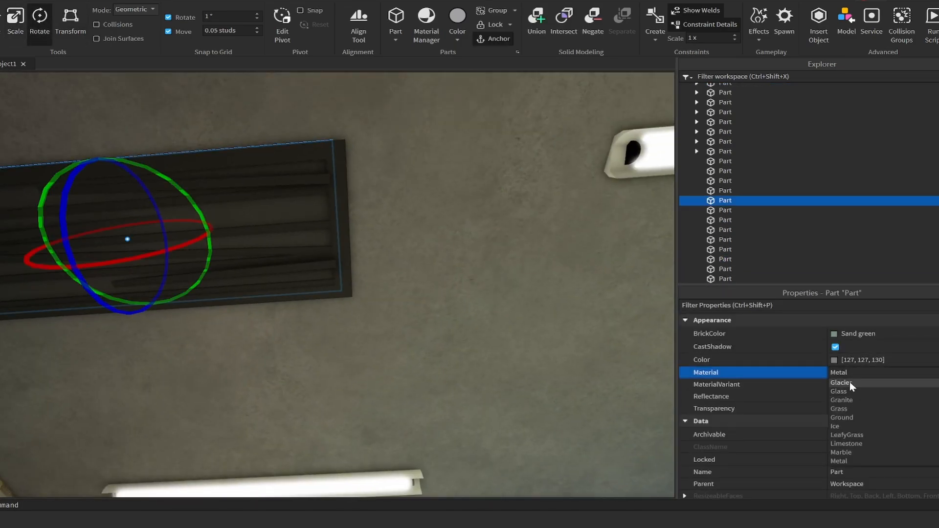
pyautogui.click(849, 386)
# - Duplicate a bar of the ceiling vent and scale the copy to fit the vent frame
pyautogui.click(448, 114)
pyautogui.scroll(-5, 292, 178)
pyautogui.scroll(5, 291, 178)
pyautogui.click(371, 204)
pyautogui.hotkey('ctrl', 'd')
pyautogui.scroll(3, 371, 203)
pyautogui.click(509, 183)
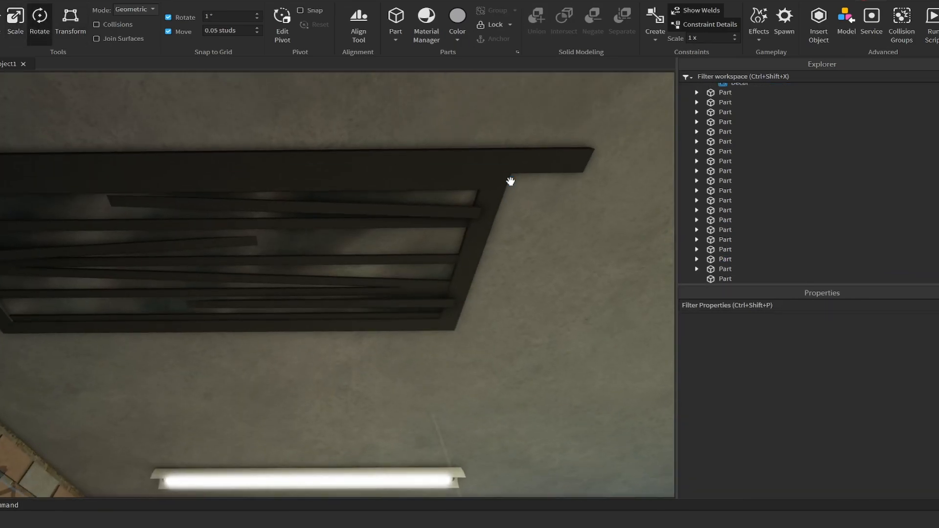
pyautogui.click(571, 176)
pyautogui.hotkey('ctrl', '3')
pyautogui.scroll(-5, 572, 179)
pyautogui.click(567, 177)
# - Select several of the ceiling vent's bars and slats together
pyautogui.scroll(5, 415, 244)
pyautogui.click(369, 163)
pyautogui.keyDown('ctrl'); pyautogui.click(337, 176); pyautogui.keyUp('ctrl')
pyautogui.keyDown('ctrl'); pyautogui.click(286, 192); pyautogui.keyUp('ctrl')
pyautogui.keyDown('ctrl'); pyautogui.click(286, 210); pyautogui.keyUp('ctrl')
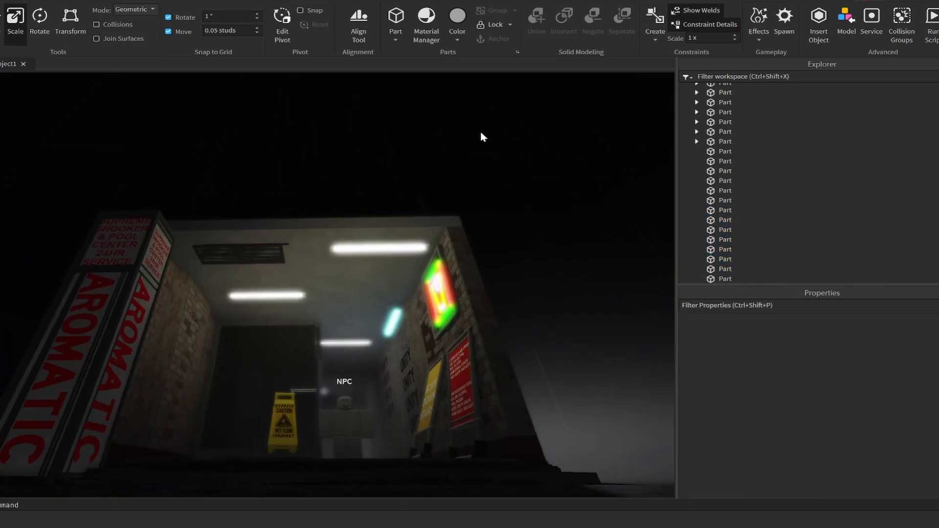
pyautogui.hotkey('alt', 'Tab')
pyautogui.scroll(2, 186, 130)
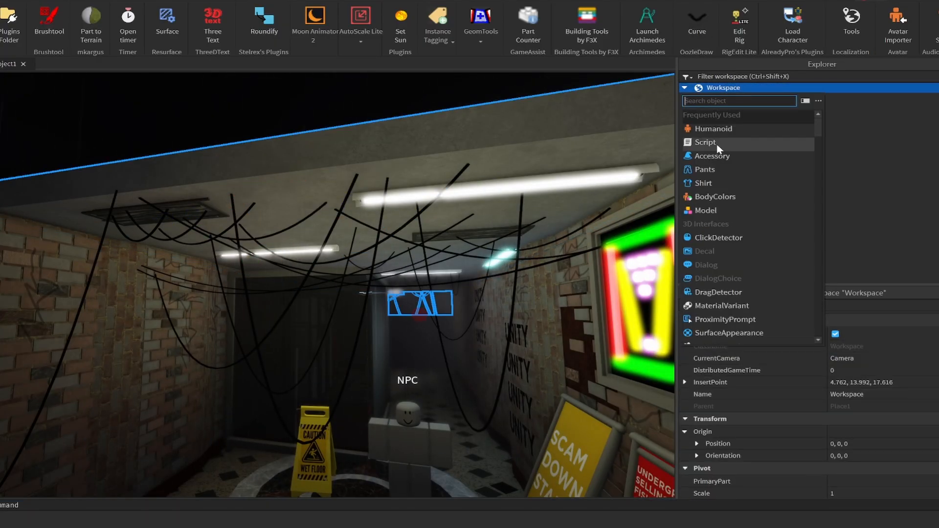
# - Insert a Script into Workspace and write the loop header "for i, v in pairs(workspace:GetDescendants()) do"
pyautogui.click(717, 144)
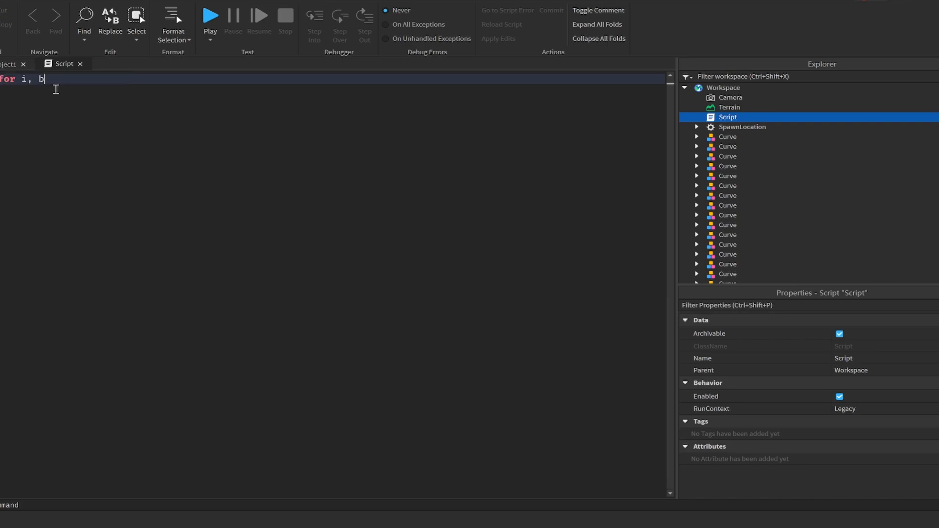
pyautogui.press('BackSpace')
pyautogui.write('v in pairs(workspace')
pyautogui.write(':GetDescendants()) do')
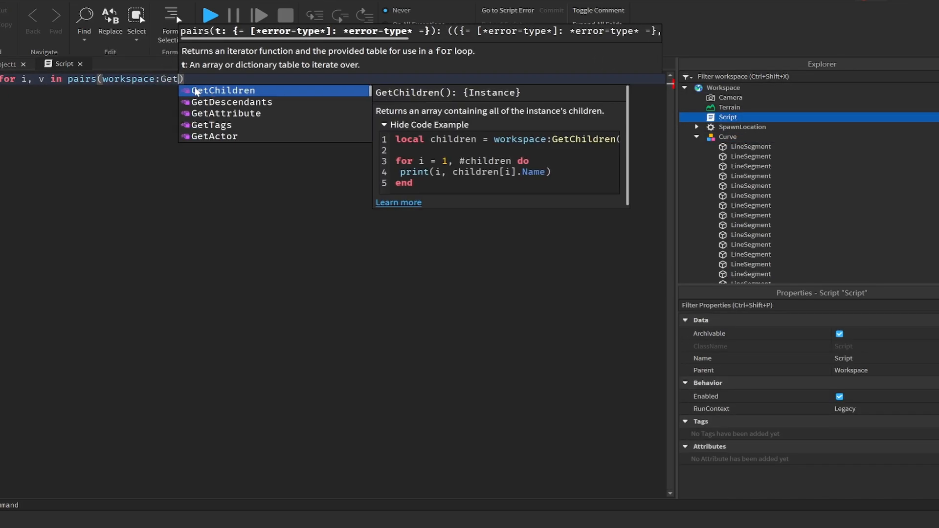
# - Add a condition to the loop that sets v.CanCollide = false when v.Name == "LineSegment"
pyautogui.press('Return')
pyautogui.write('if v.Name == "LineSegment" then')
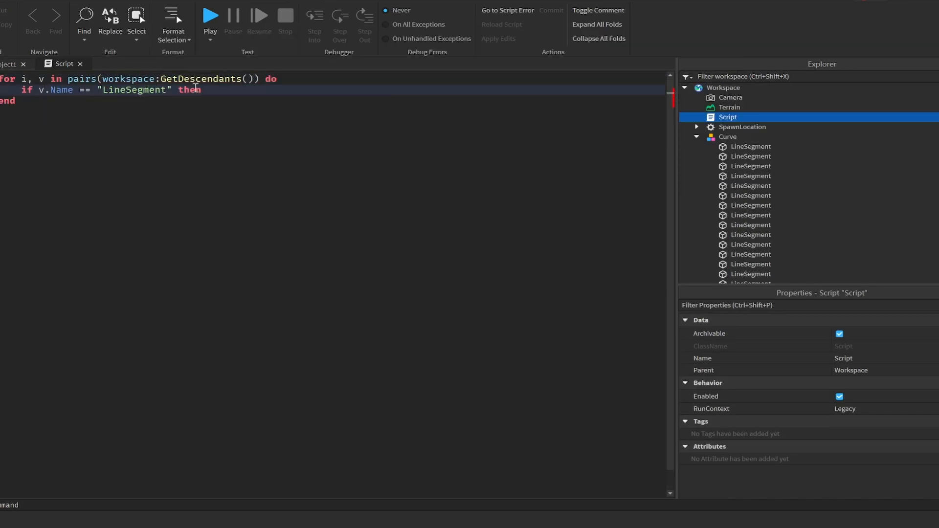
pyautogui.press('Return')
pyautogui.write('v.Cancollide = false')
# - Run the whole loop as a one-off command to disable collision on the cable segments, and select one LineSegment
pyautogui.hotkey('ctrl', 'a')
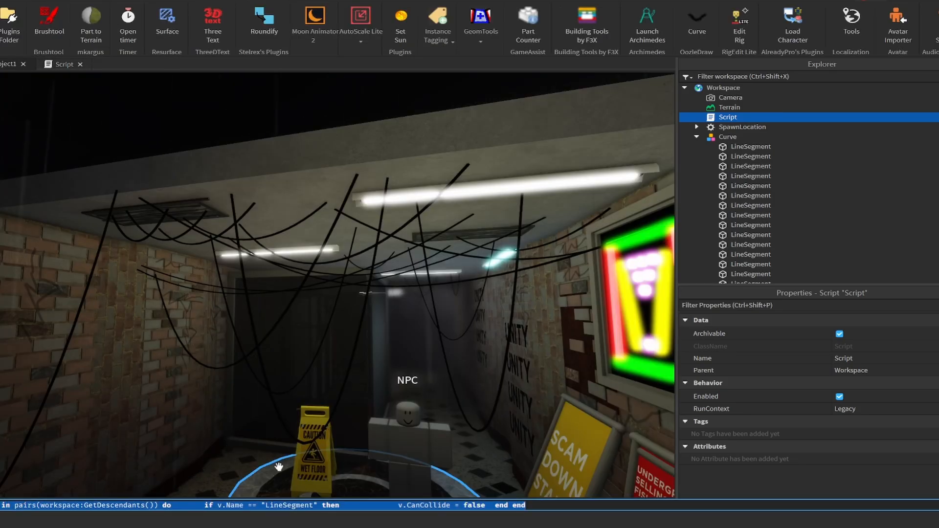
pyautogui.press('Return')
pyautogui.press('Delete')
pyautogui.click(751, 165)
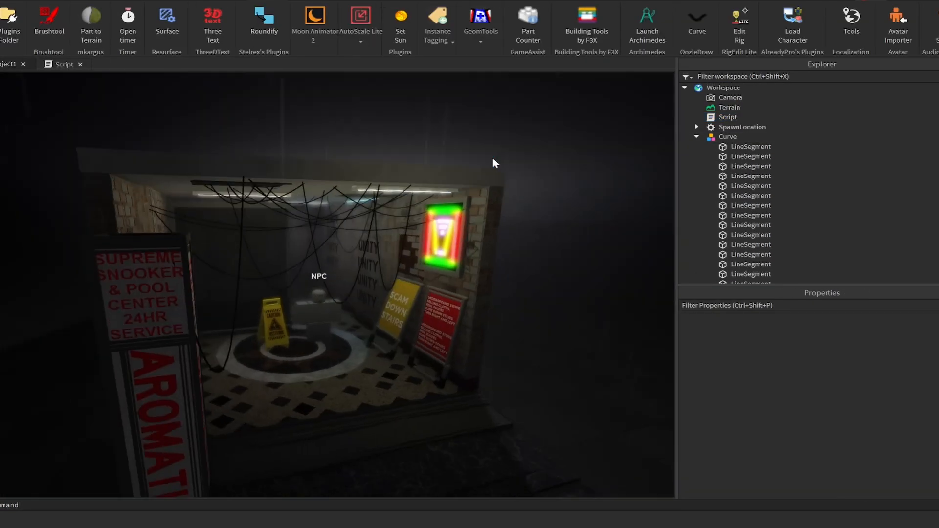
# - Examine the hallway from outside and walk the character through it in a play test, checking signs, cables and boards
pyautogui.moveTo(496, 161); pyautogui.dragTo(497, 210, button='right')
pyautogui.click(449, 215)
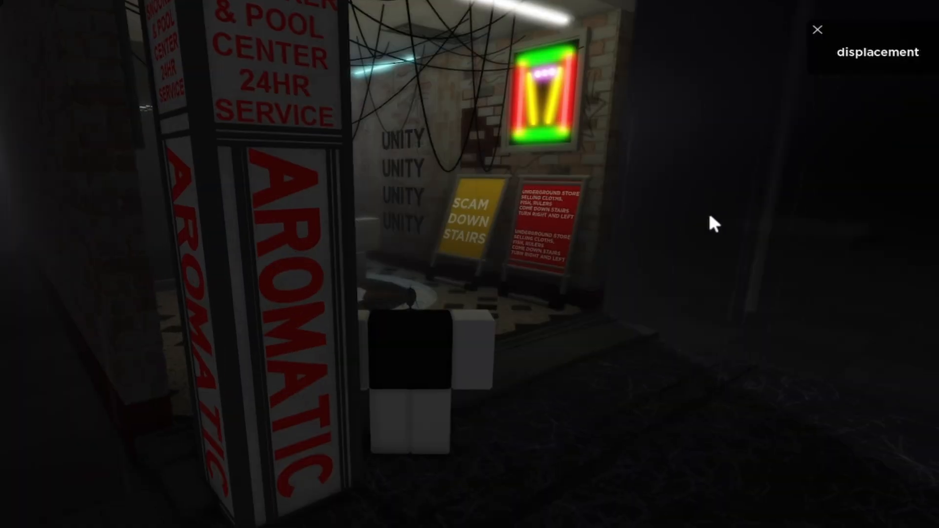
pyautogui.press('w')
pyautogui.moveTo(508, 233); pyautogui.dragTo(509, 233, button='right')
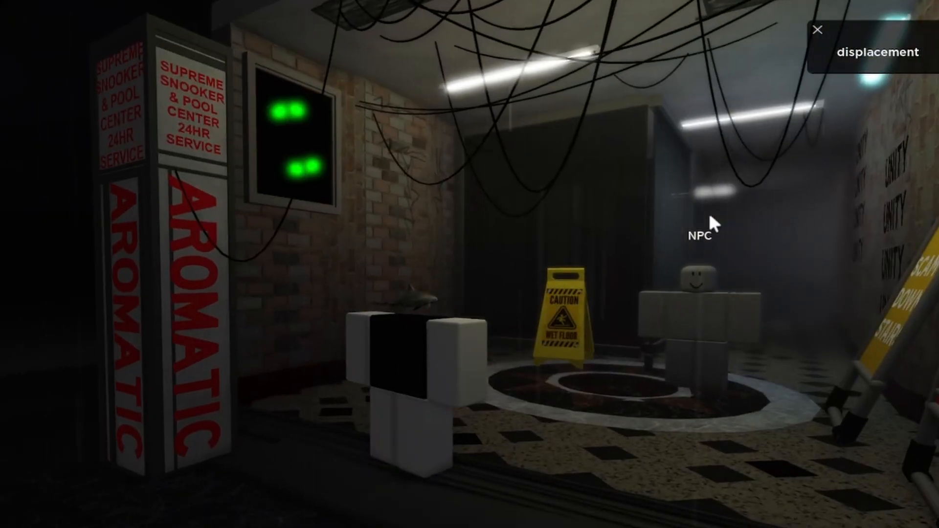
pyautogui.moveTo(710, 216); pyautogui.dragTo(710, 216, button='right')
pyautogui.press('w')
pyautogui.moveTo(409, 296); pyautogui.dragTo(409, 295, button='right')
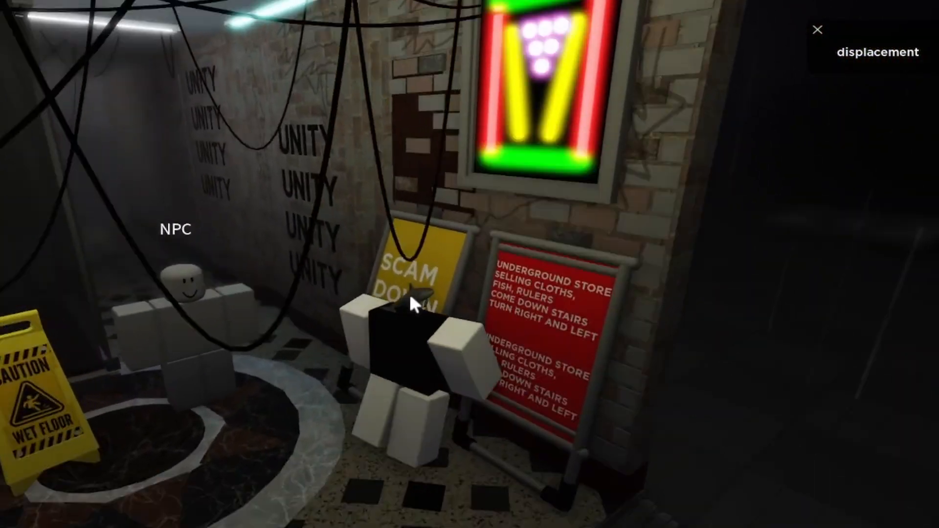
# - Look around the neon sign and leaning boards near the hallway entrance in the play test
pyautogui.moveTo(373, 212); pyautogui.dragTo(373, 212, button='right')
pyautogui.moveTo(433, 185); pyautogui.dragTo(434, 185, button='right')
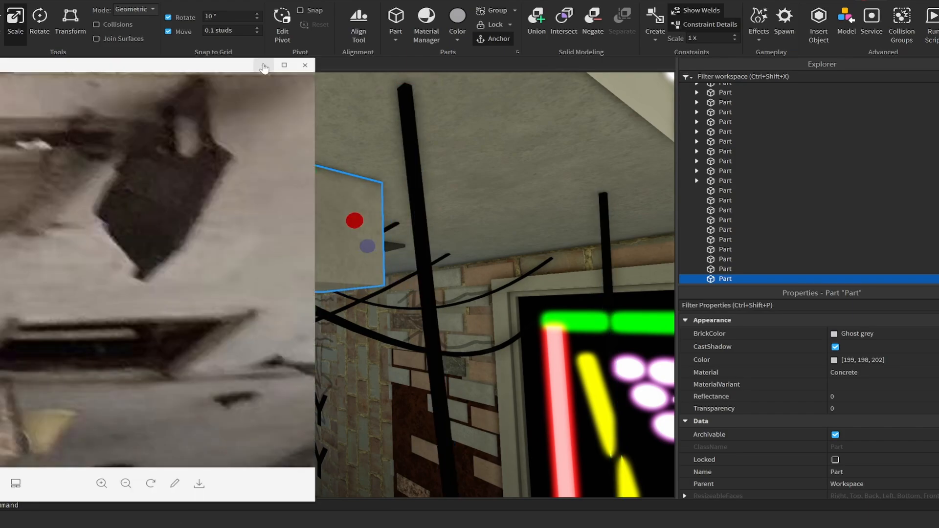
# - Colour the concrete ceiling part black and rotate its wedge-shaped piece to match the jagged hanging panel in the reference
pyautogui.click(835, 360)
pyautogui.click(860, 372)
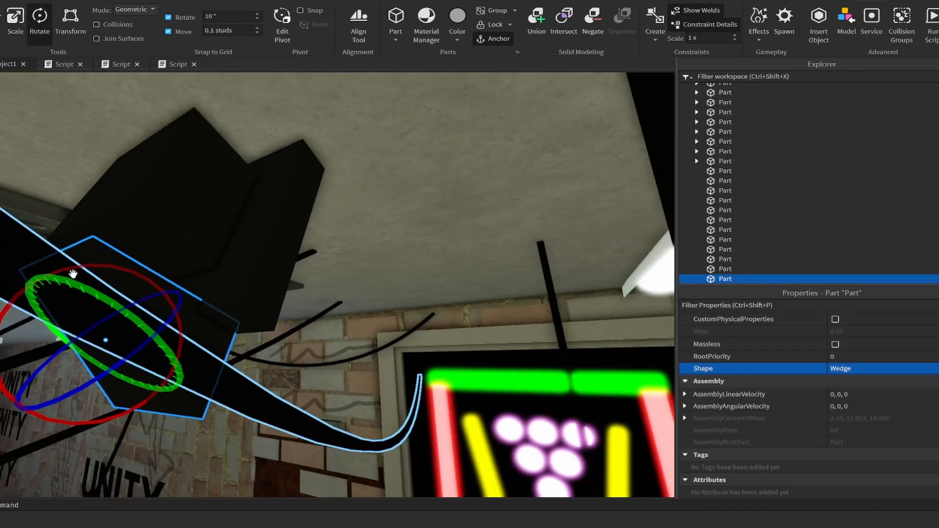
pyautogui.hotkey('ctrl', '3')
pyautogui.click(165, 182)
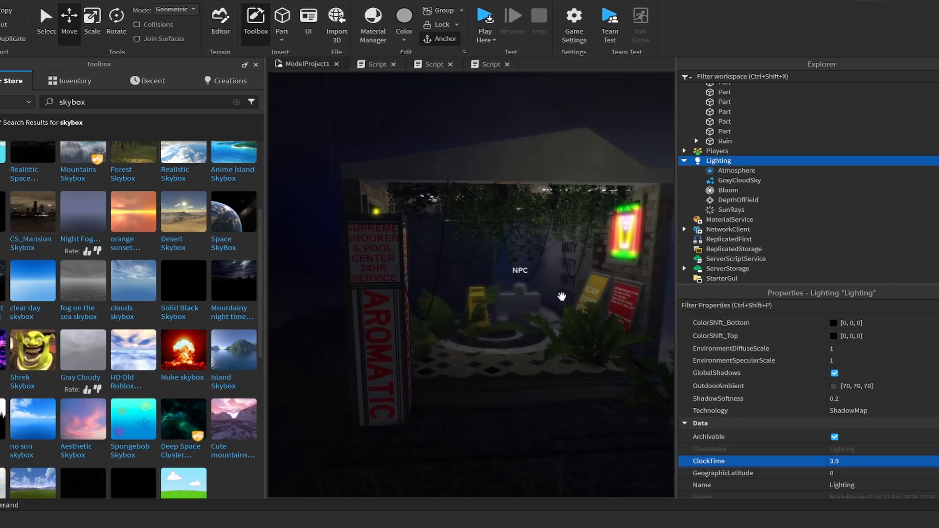
# - Set the Lighting ClockTime to 6.7 and its Ambient colour to [157, 183, 189]
pyautogui.click(881, 461)
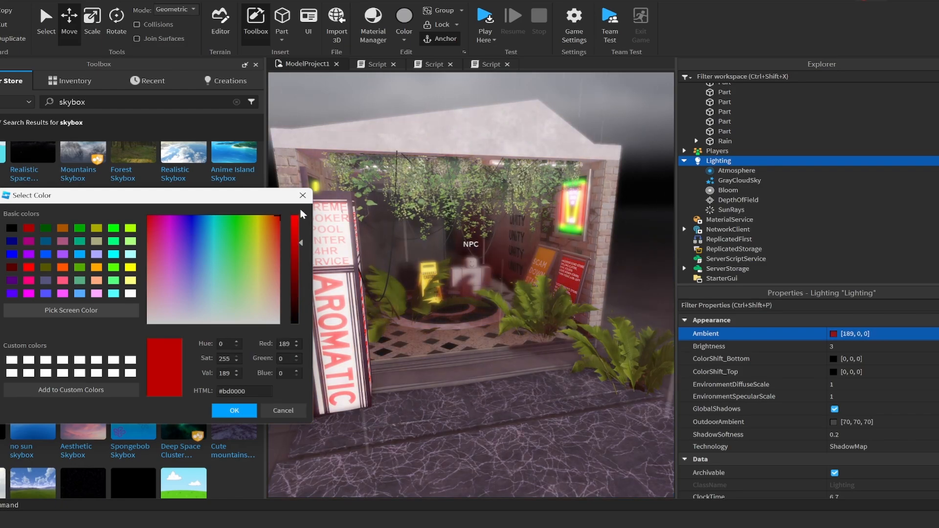
pyautogui.moveTo(300, 211); pyautogui.dragTo(315, 332)
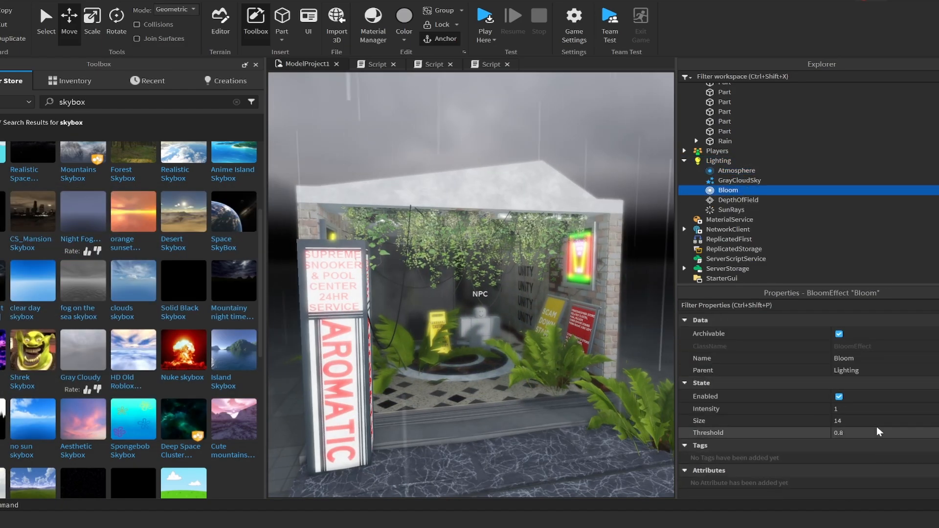
# - Set the Bloom effect's size to 36 and threshold to 1.05, then check the Atmosphere settings
pyautogui.click(876, 421)
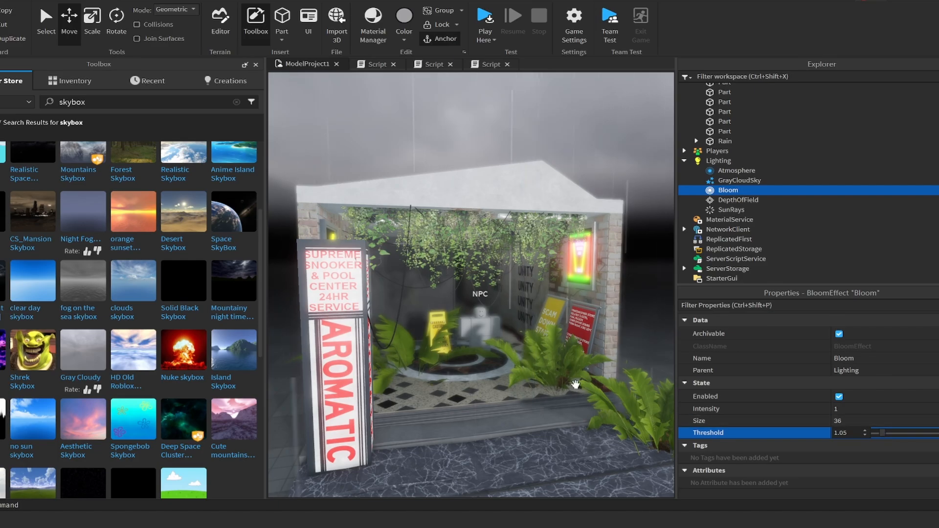
pyautogui.scroll(-6, 576, 385)
pyautogui.scroll(6, 575, 385)
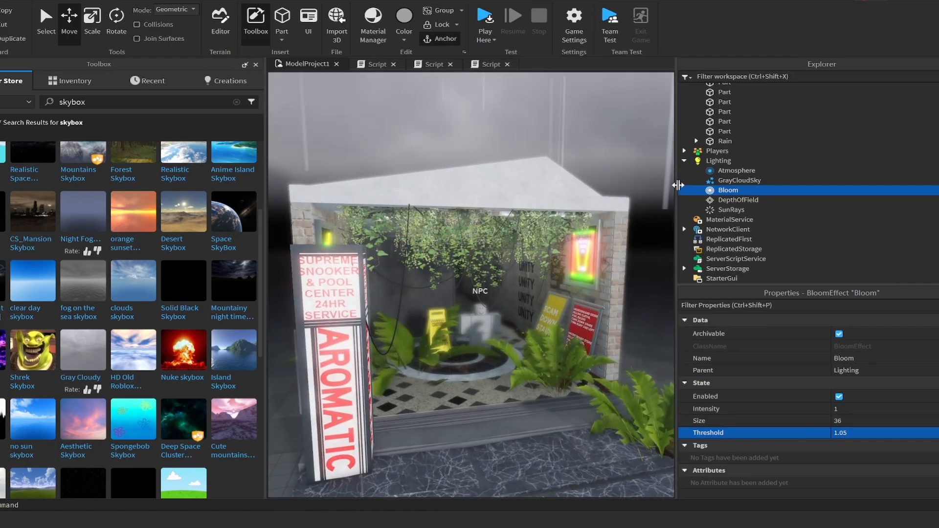
pyautogui.click(729, 171)
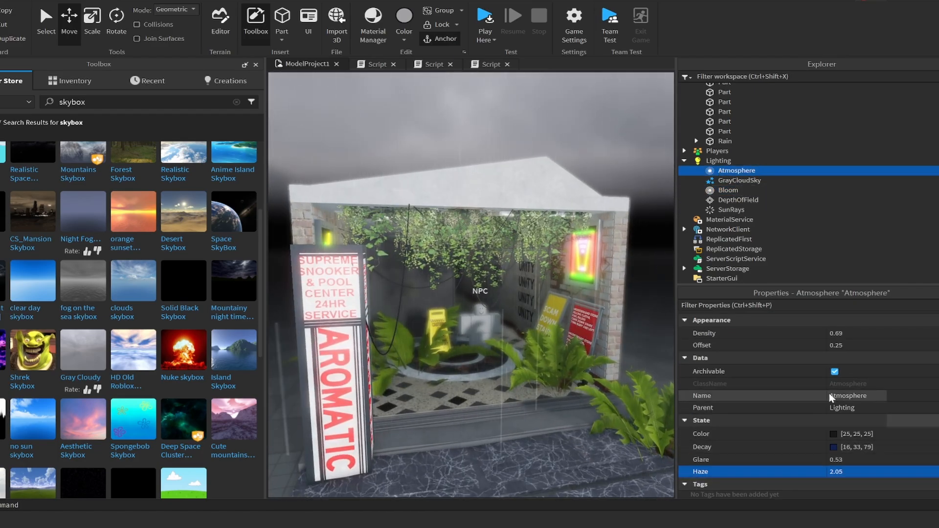
# - Try the Lighting ClockTime at 0, then set it to 10.7
pyautogui.click(706, 161)
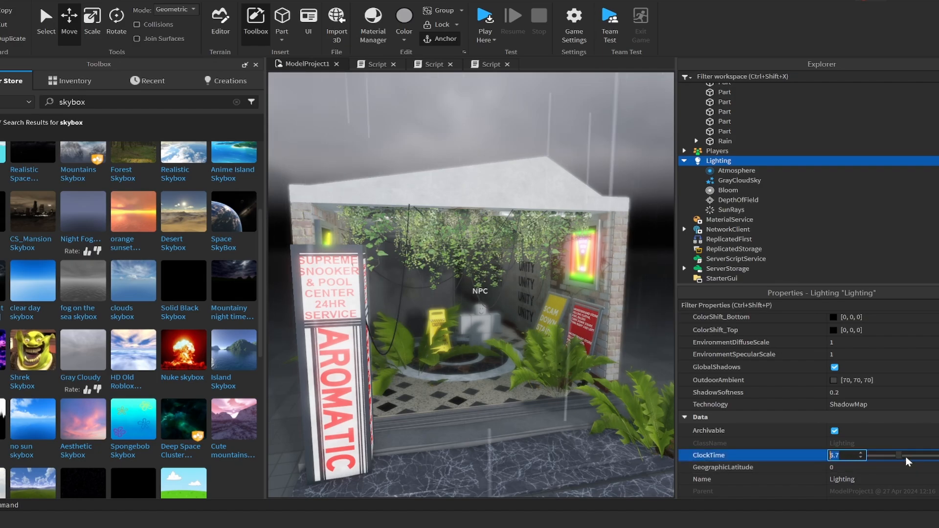
pyautogui.moveTo(900, 457); pyautogui.dragTo(861, 460)
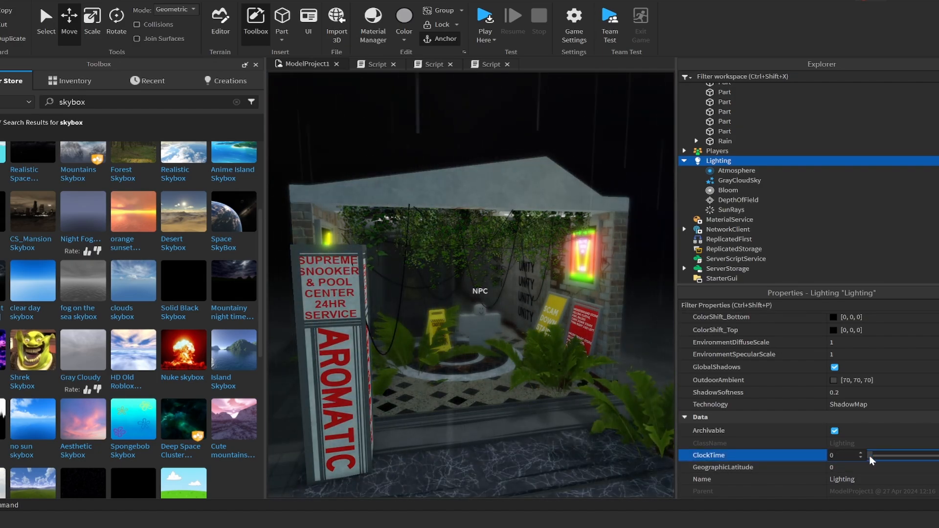
pyautogui.moveTo(871, 460); pyautogui.dragTo(914, 461)
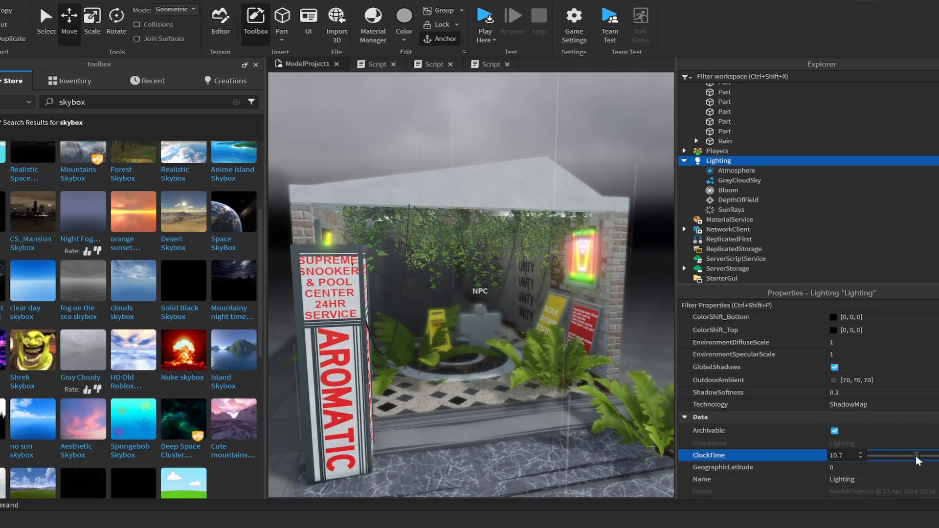
# - Set the Lighting brightness to 0.35 and check the building from farther away
pyautogui.scroll(2, 859, 398)
pyautogui.click(854, 346)
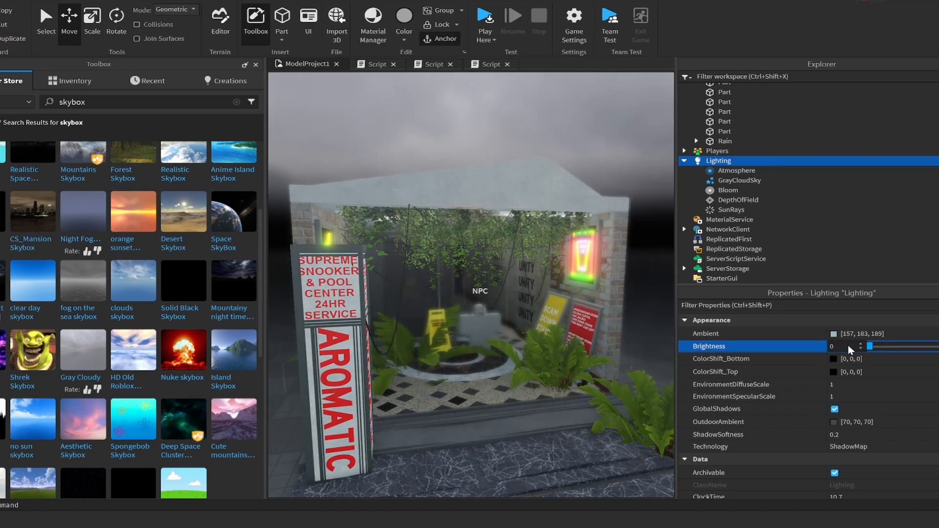
pyautogui.moveTo(873, 345); pyautogui.dragTo(871, 346)
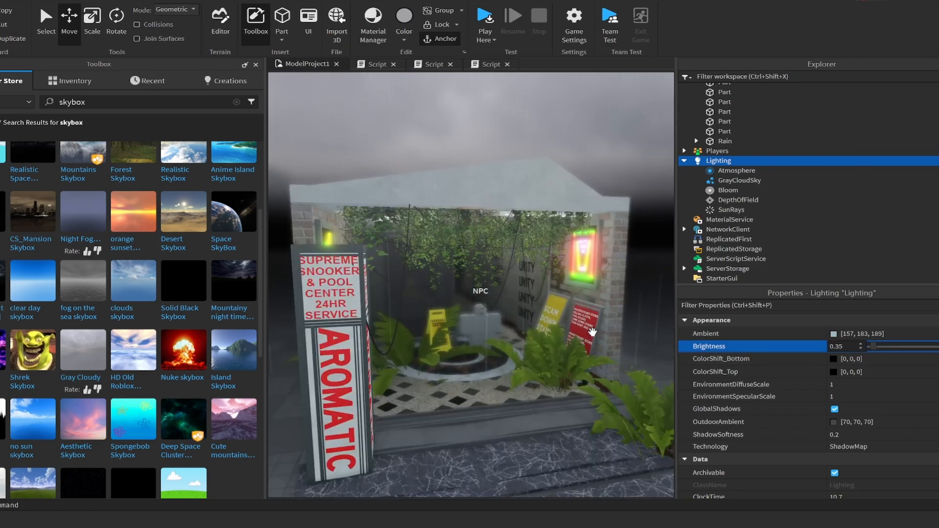
pyautogui.scroll(-4, 598, 325)
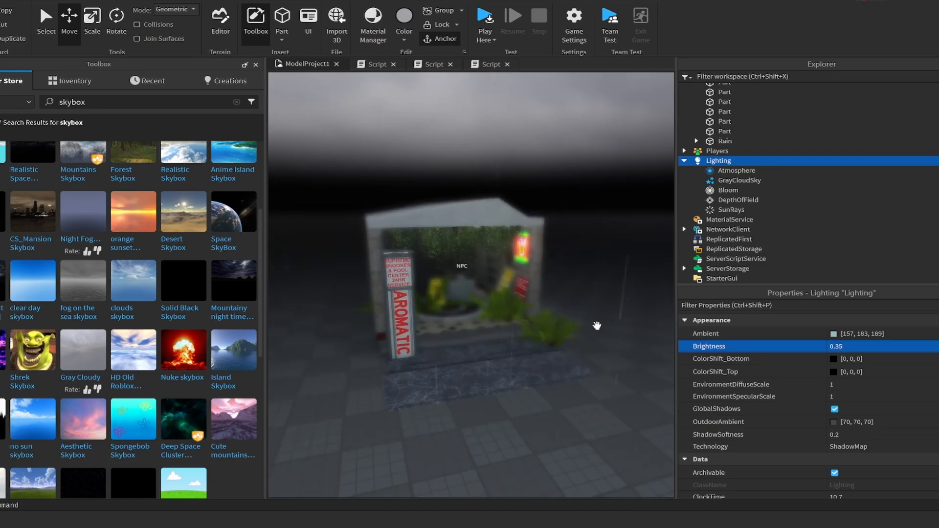
pyautogui.scroll(5, 607, 323)
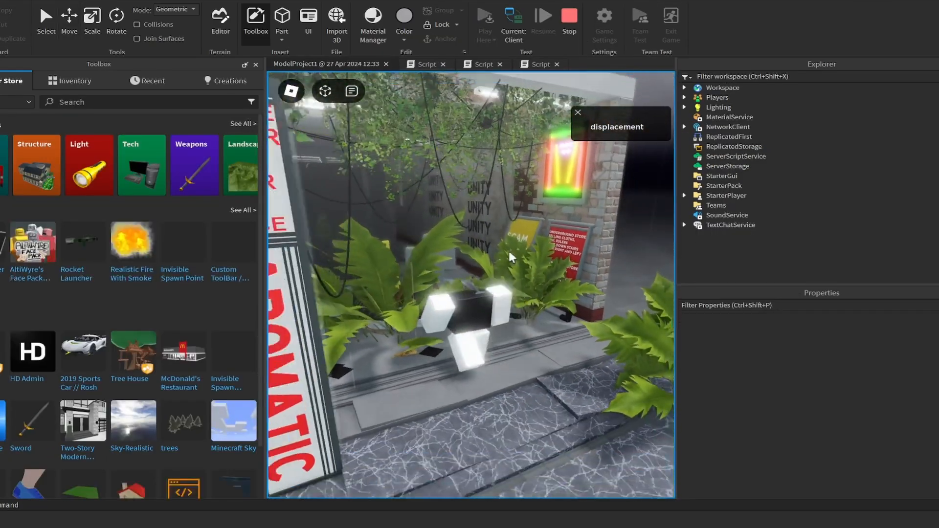
# - Walk the character around the plants and steps at the hallway entrance in a play test
pyautogui.moveTo(509, 253); pyautogui.dragTo(509, 252, button='right')
pyautogui.press('s')
pyautogui.press('space')
pyautogui.press('s')
pyautogui.press('d')
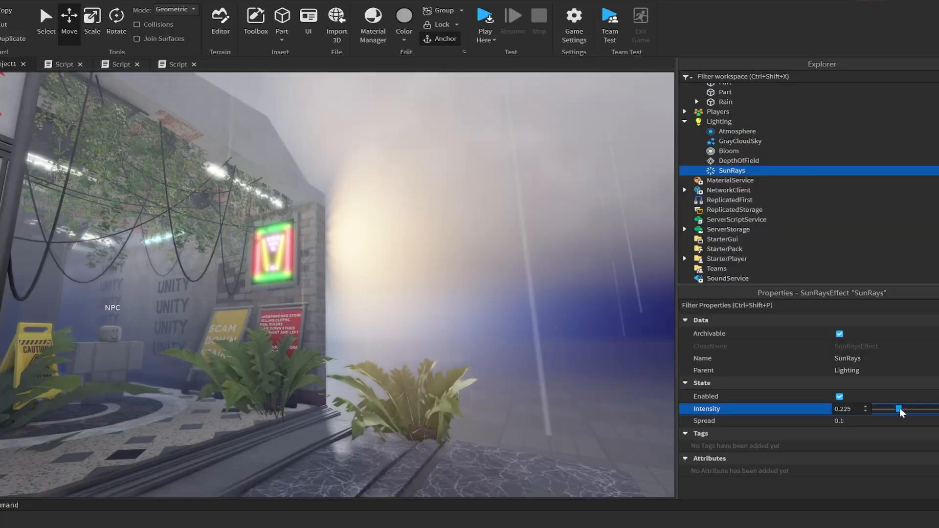
# - Set the SunRays intensity to 0.281 and check how the light falls on the hallway's inner and outer brick walls
pyautogui.moveTo(465, 264); pyautogui.dragTo(462, 262, button='right')
pyautogui.press('w')
pyautogui.press('w')
pyautogui.moveTo(319, 209); pyautogui.dragTo(319, 209, button='right')
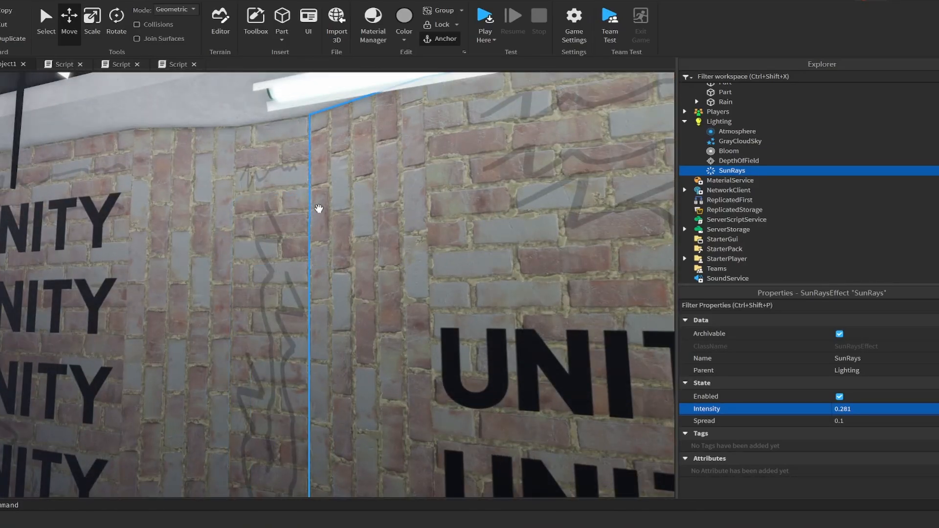
pyautogui.click(296, 131)
pyautogui.press('f')
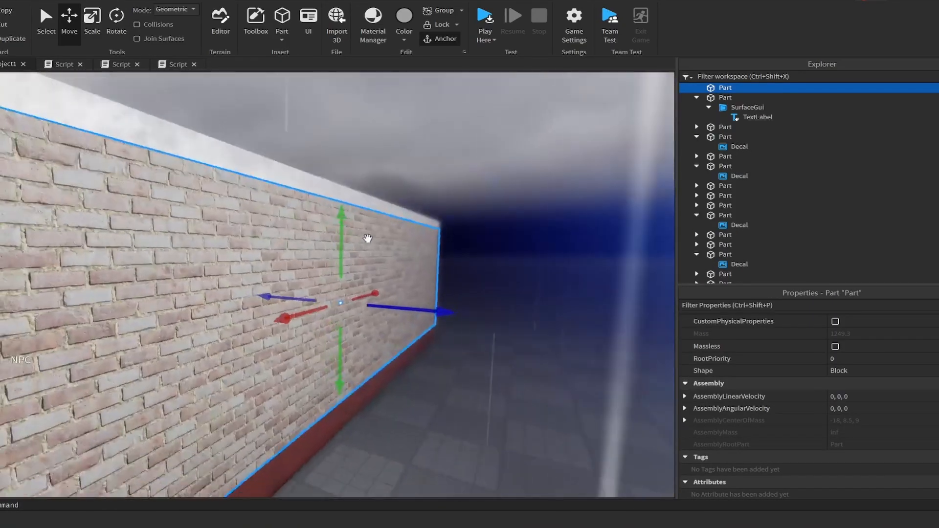
pyautogui.moveTo(497, 341); pyautogui.dragTo(494, 339, button='right')
pyautogui.click(494, 338)
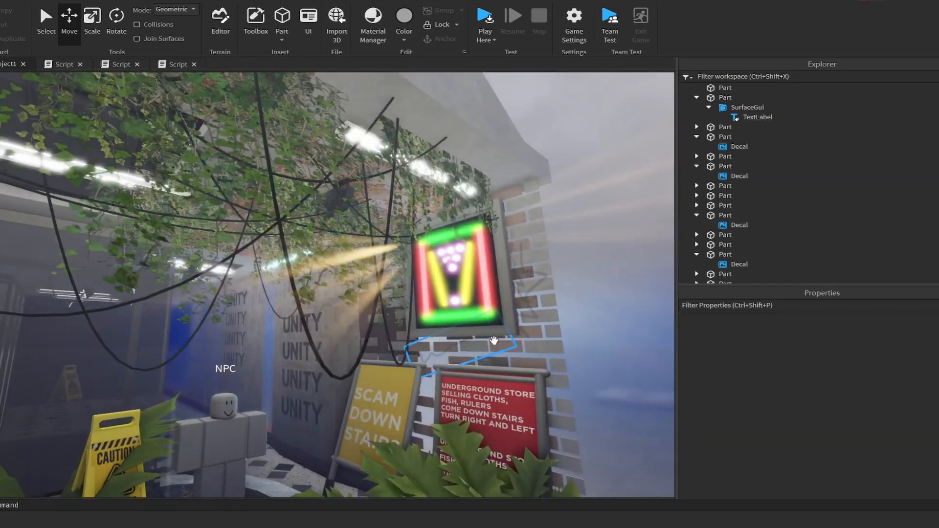
# - Set the Lighting GeographicLatitude to -28.053 and ClockTime to 16.6 to place the sun beside the neon sign
pyautogui.click(880, 412)
pyautogui.moveTo(877, 411); pyautogui.dragTo(874, 409)
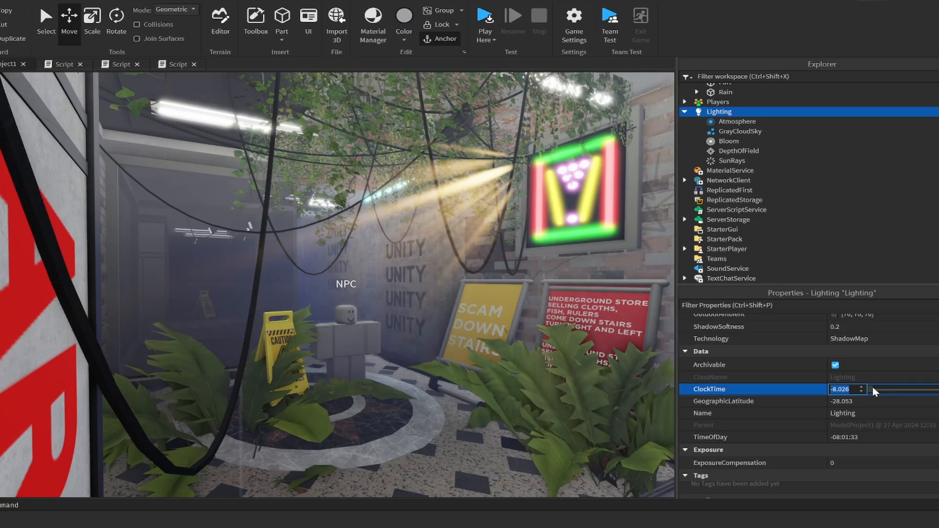
pyautogui.moveTo(873, 388); pyautogui.dragTo(938, 390)
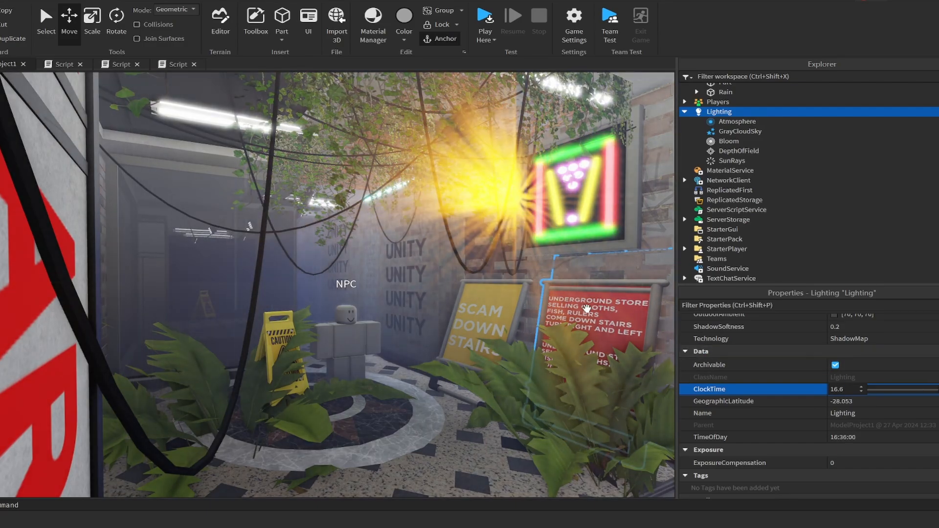
pyautogui.scroll(-5, 570, 311)
pyautogui.scroll(4, 569, 311)
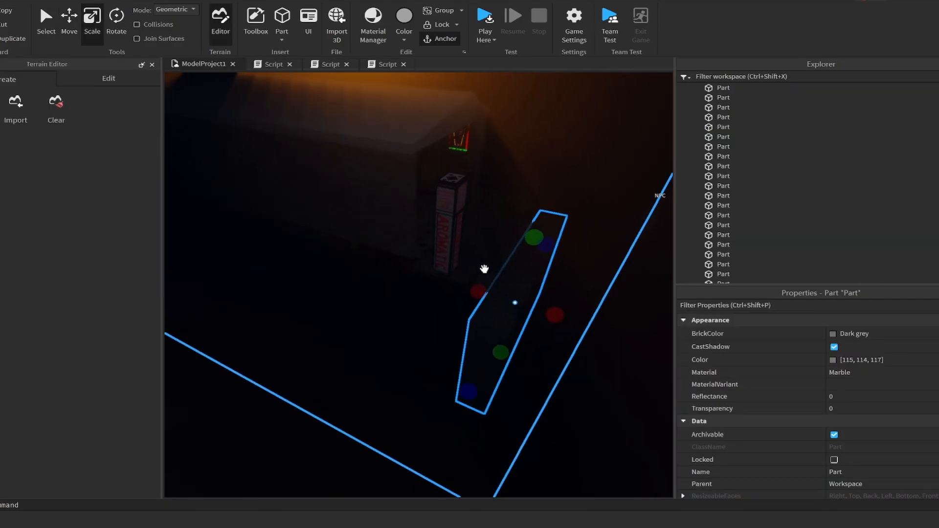
# - Widen the dark grey marble ground part outside the hallway
pyautogui.scroll(10, 484, 269)
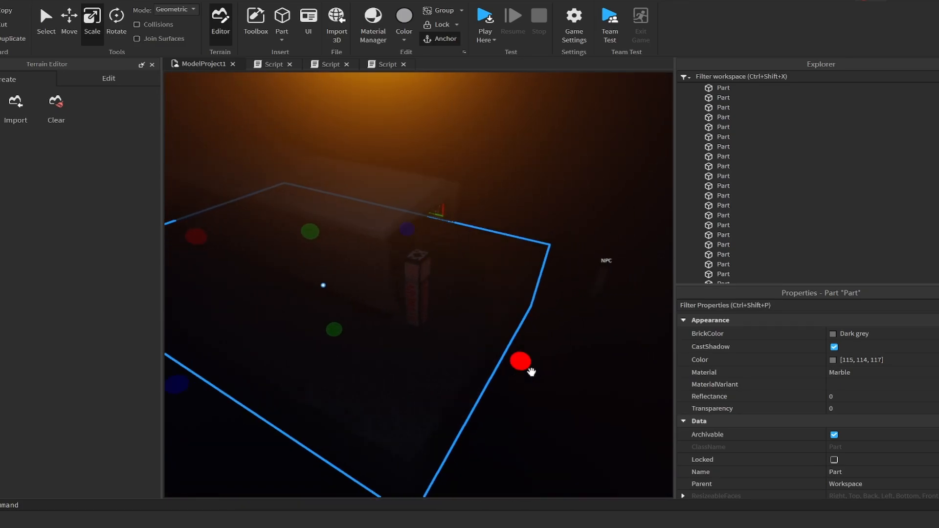
pyautogui.scroll(-3, 560, 390)
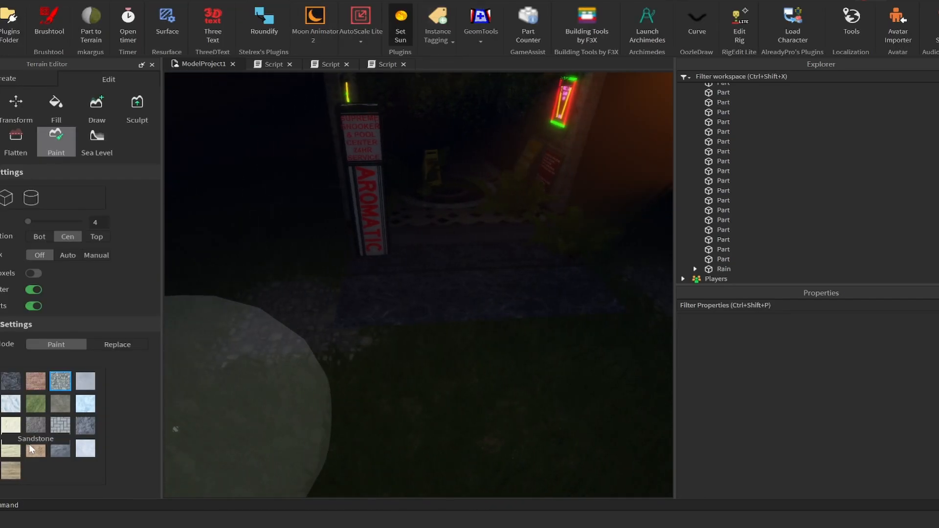
# - Paint the grass terrain in front of the hallway entrance with a size 4 brush
pyautogui.moveTo(435, 386)
pyautogui.mouseDown()
pyautogui.moveTo(550, 366)
pyautogui.moveTo(582, 306)
pyautogui.mouseUp()
pyautogui.scroll(-3, 581, 306)
pyautogui.moveTo(575, 222); pyautogui.dragTo(573, 222, button='right')
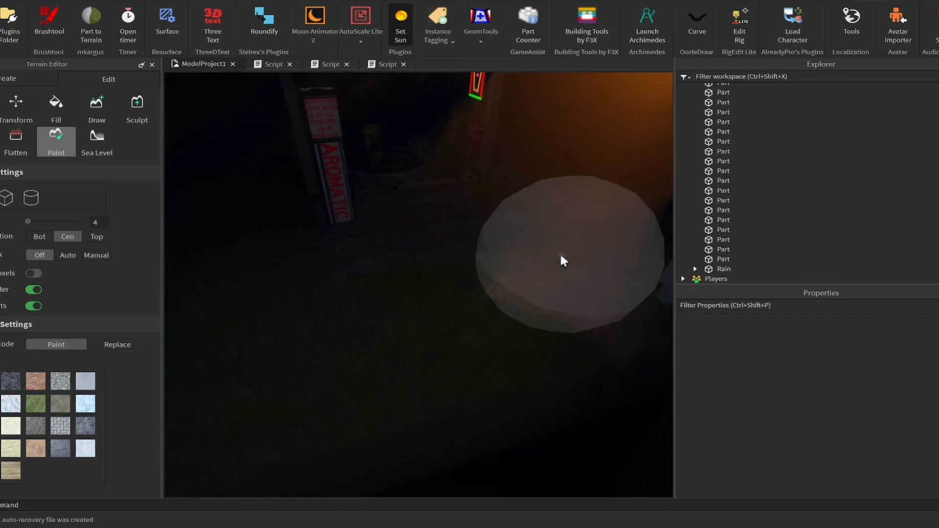
pyautogui.scroll(3, 560, 254)
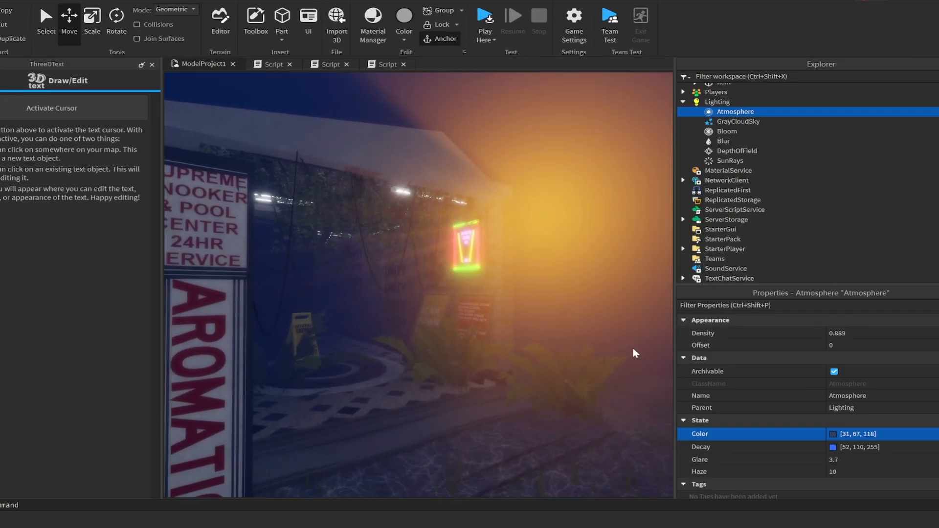
# - Set the Atmosphere colour to dark blue [30, 66, 116] and check the fog around the building
pyautogui.click(852, 433)
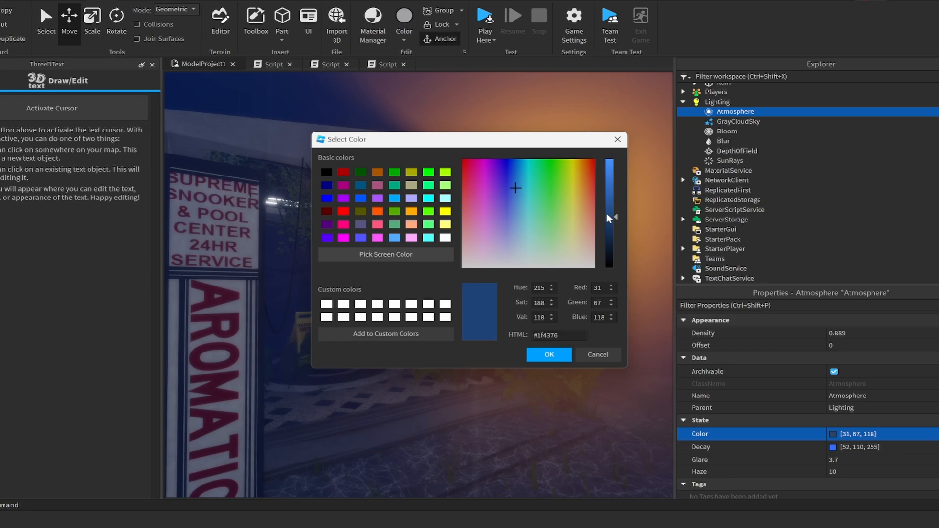
pyautogui.click(609, 216)
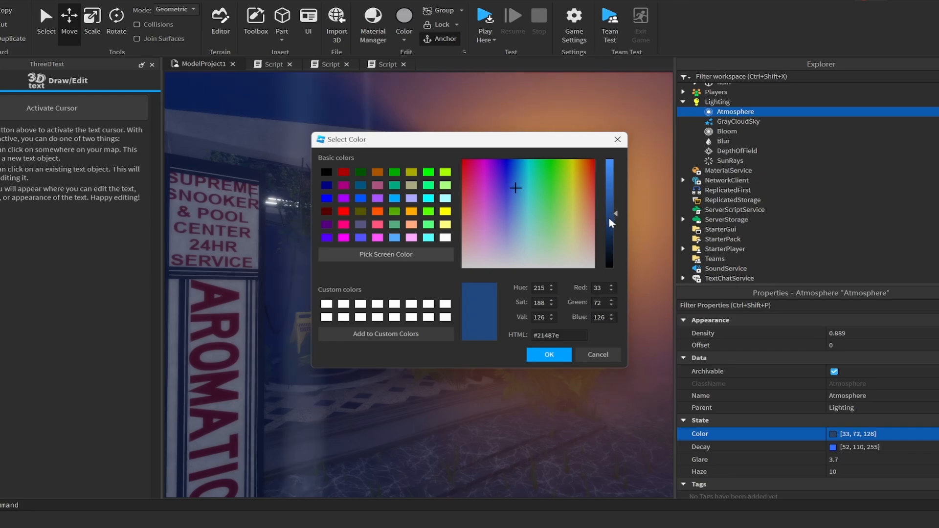
pyautogui.click(549, 356)
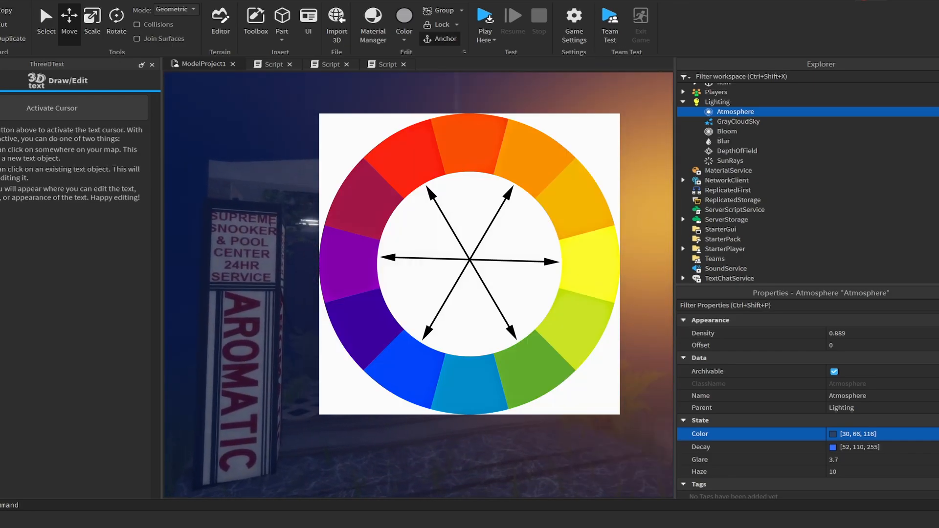
pyautogui.moveTo(581, 304); pyautogui.dragTo(582, 305, button='right')
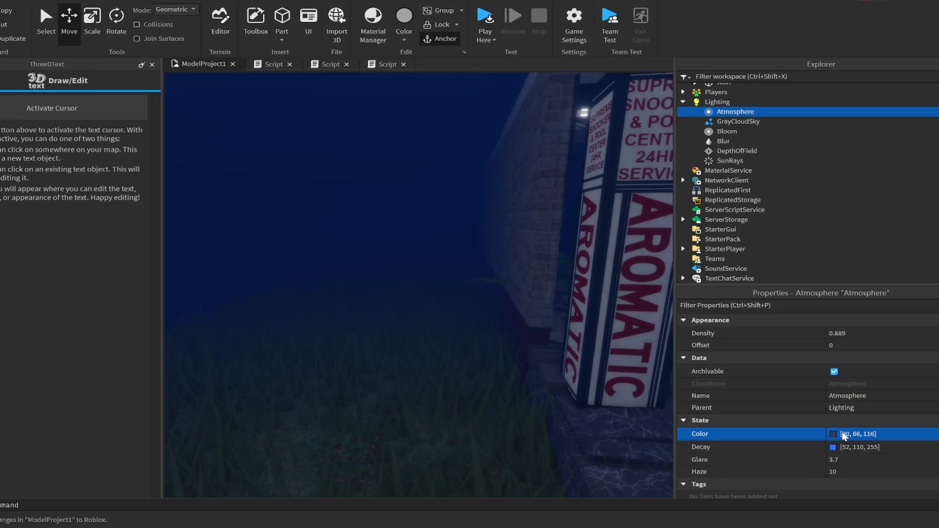
pyautogui.click(838, 430)
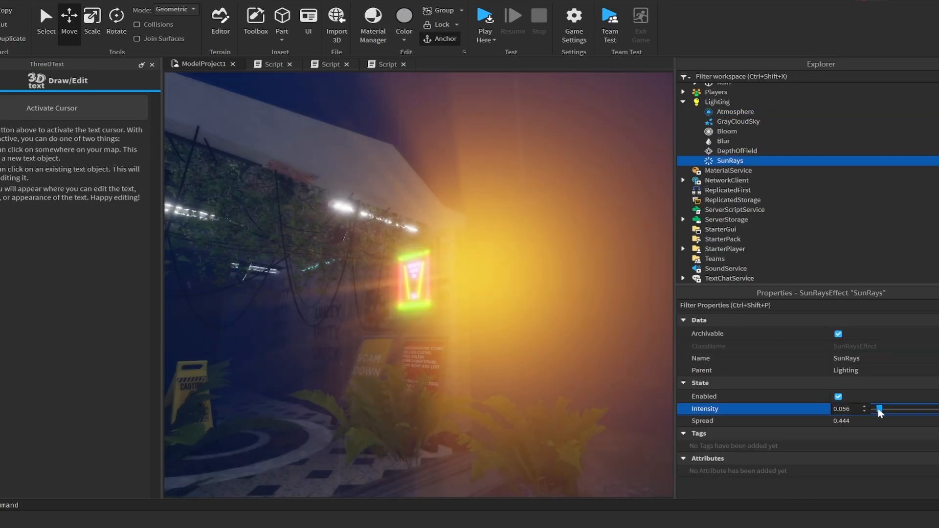
# - Adjust the SunRays effect to an intensity of about 0.05 and a spread of 0.544
pyautogui.moveTo(879, 411); pyautogui.dragTo(926, 427)
pyautogui.click(878, 424)
pyautogui.click(894, 408)
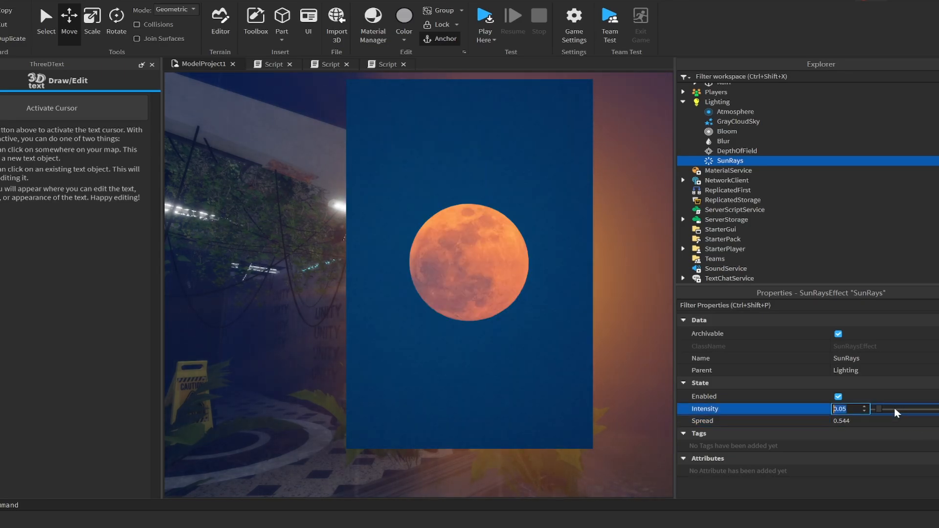
pyautogui.click(882, 408)
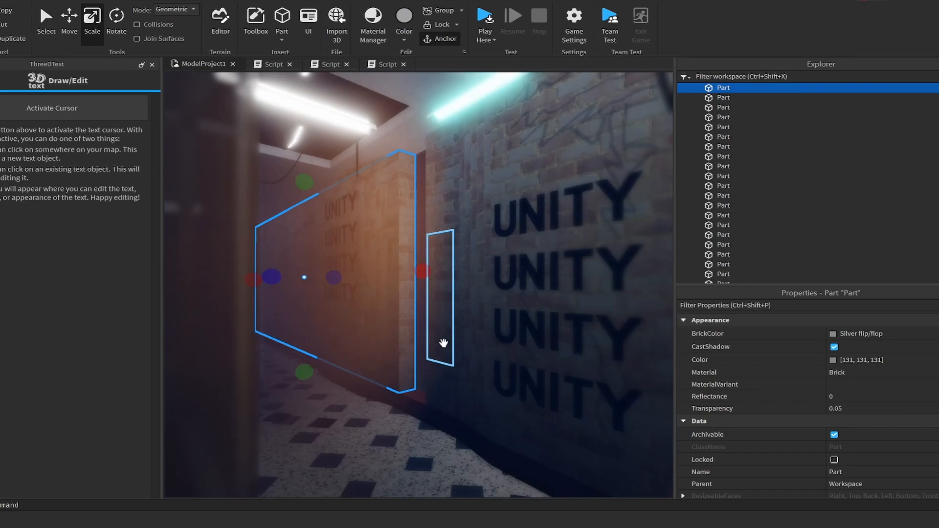
# - Place an orange LED tube under the ceiling beam beside the UNITY wall
pyautogui.scroll(5, 442, 345)
pyautogui.moveTo(444, 343); pyautogui.dragTo(463, 365, button='right')
pyautogui.scroll(-5, 444, 351)
pyautogui.scroll(5, 464, 365)
pyautogui.press('a')
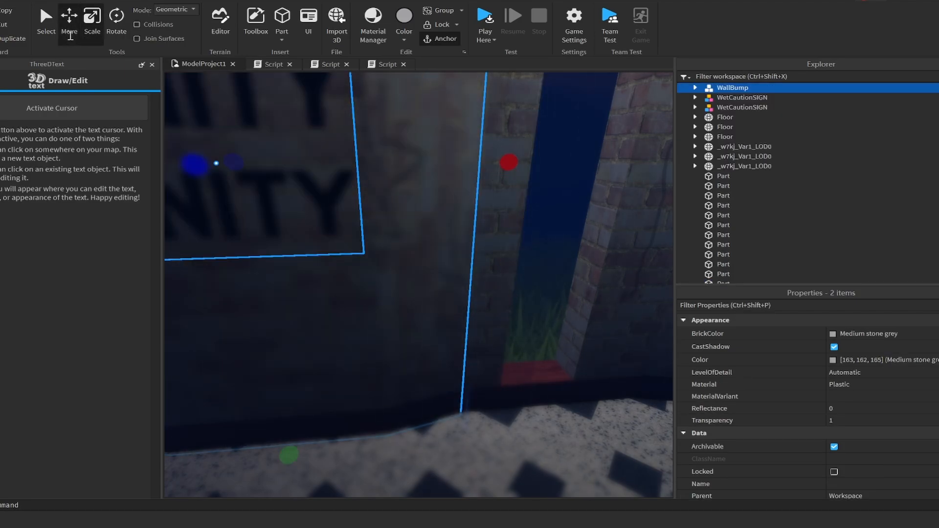
pyautogui.moveTo(328, 173); pyautogui.dragTo(469, 227, button='right')
pyautogui.click(432, 281)
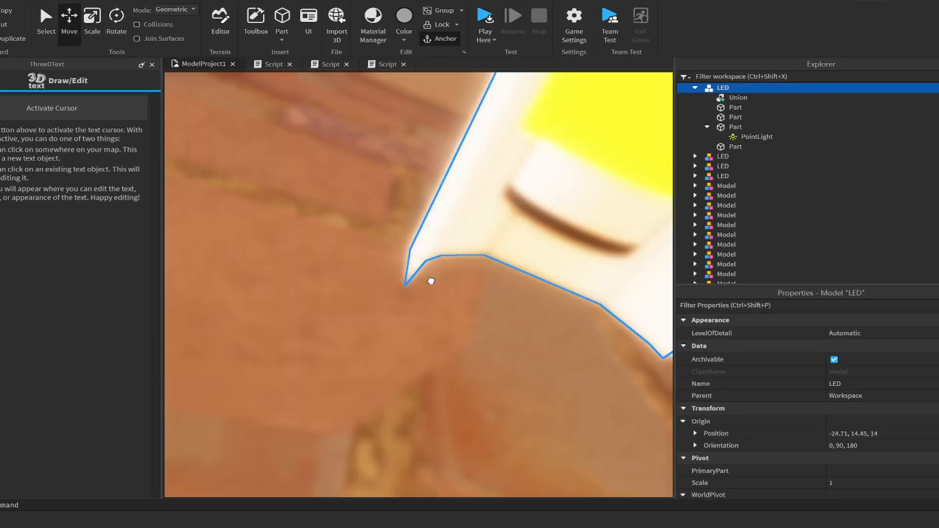
pyautogui.moveTo(431, 281); pyautogui.dragTo(430, 299, button='right')
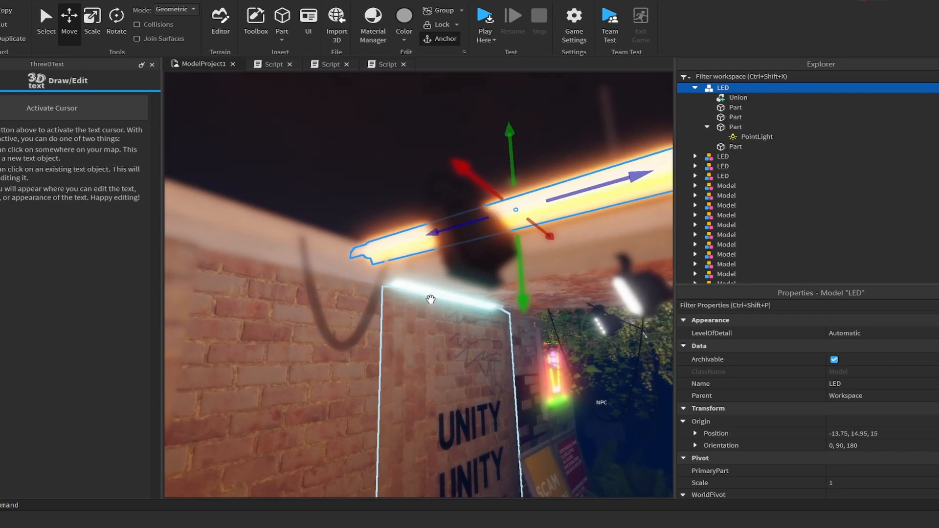
# - Duplicate the cyan LED tube and place the copies along the hallway ceiling near the UNITY walls
pyautogui.click(359, 280)
pyautogui.hotkey('ctrl', 'd')
pyautogui.moveTo(357, 279); pyautogui.dragTo(368, 204)
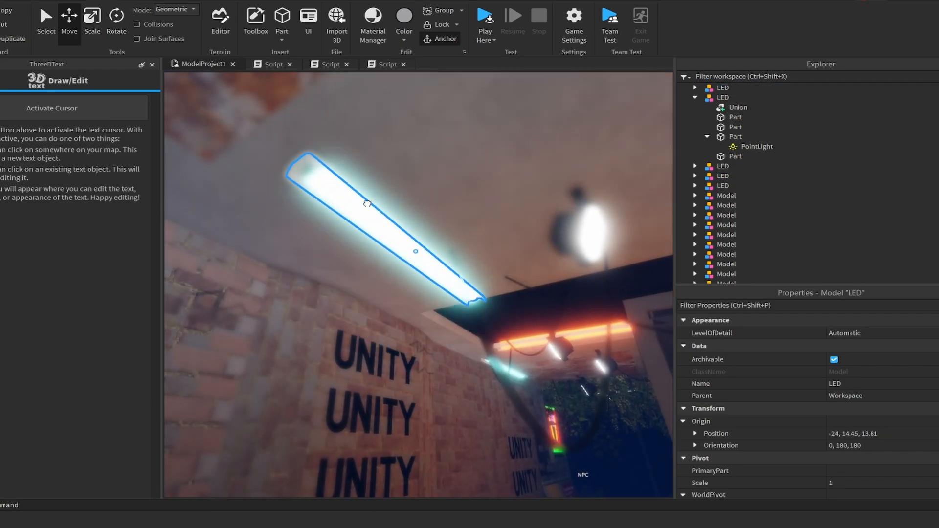
pyautogui.hotkey('ctrl', 'd')
pyautogui.moveTo(415, 264); pyautogui.dragTo(509, 270)
pyautogui.moveTo(509, 270)
pyautogui.mouseDown(button='right')
pyautogui.moveTo(525, 280)
pyautogui.moveTo(497, 271)
pyautogui.mouseUp(button='right')
pyautogui.moveTo(503, 255); pyautogui.dragTo(519, 210)
pyautogui.moveTo(520, 209); pyautogui.dragTo(518, 236, button='right')
# - Move the orange LED tube from the ceiling beam to the hallway ceiling beside the white tubes
pyautogui.click(564, 177)
pyautogui.click(569, 179)
pyautogui.press('w')
pyautogui.click(500, 237)
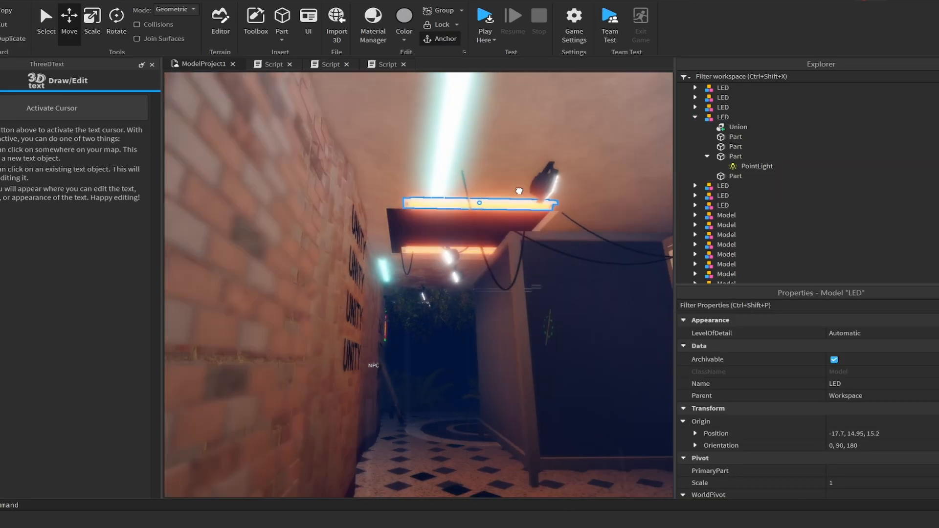
pyautogui.press('f')
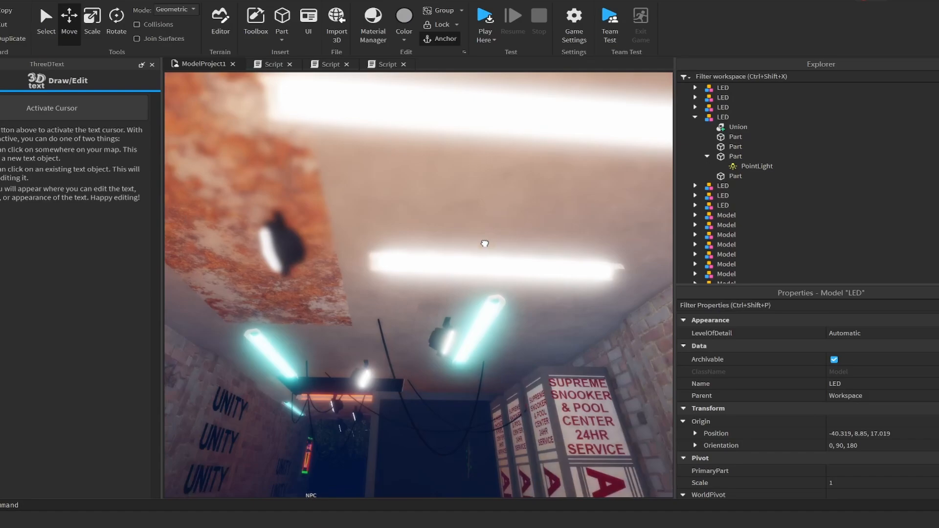
pyautogui.moveTo(485, 244); pyautogui.dragTo(553, 173)
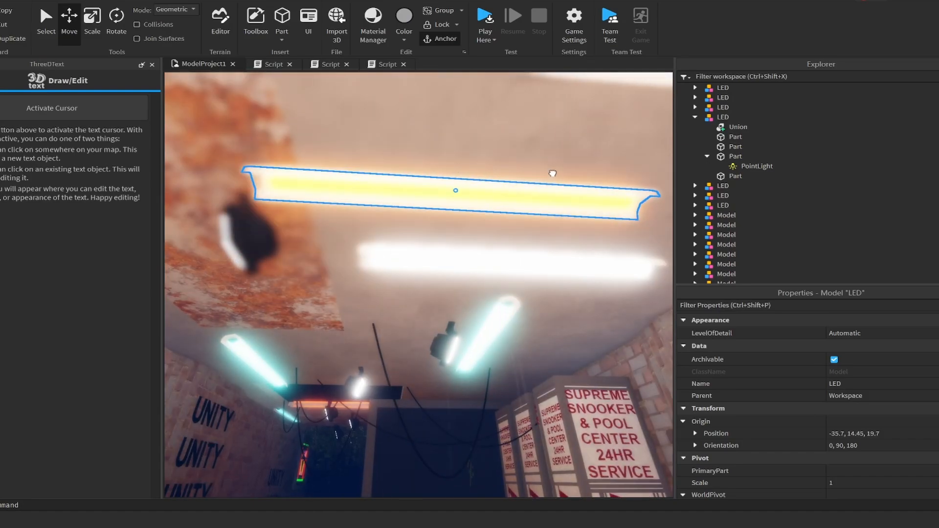
# - Delete the surplus LED tube from the hallway ceiling near the rusty patch
pyautogui.press('Delete')
pyautogui.moveTo(507, 386); pyautogui.dragTo(509, 383, button='right')
pyautogui.press('s')
pyautogui.press('w')
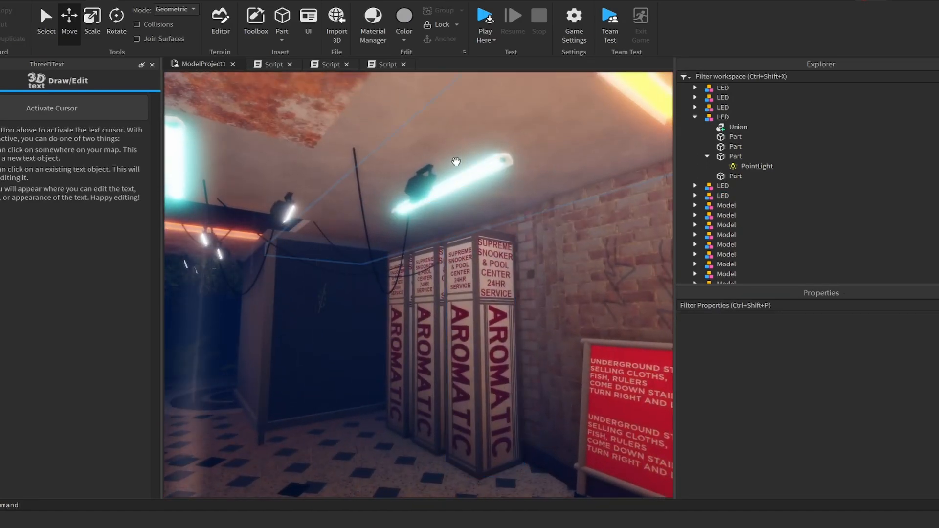
# - Set the cyan LED's PointLight colour to [119, 244, 255] and increase its range
pyautogui.click(707, 98)
pyautogui.click(733, 110)
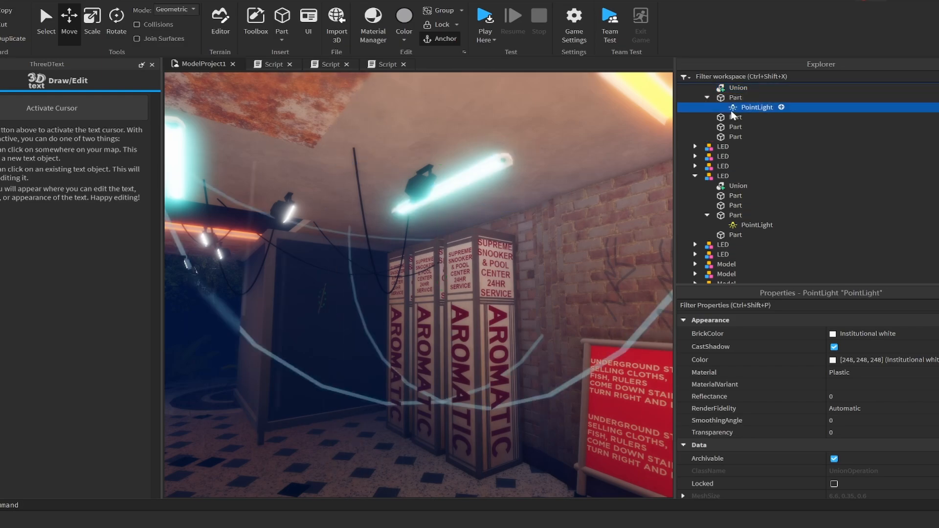
pyautogui.click(833, 346)
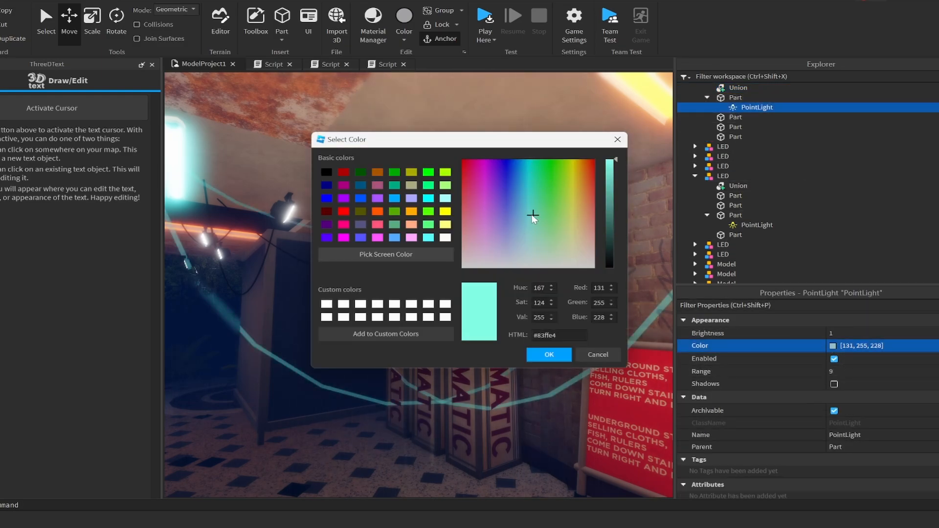
pyautogui.click(533, 354)
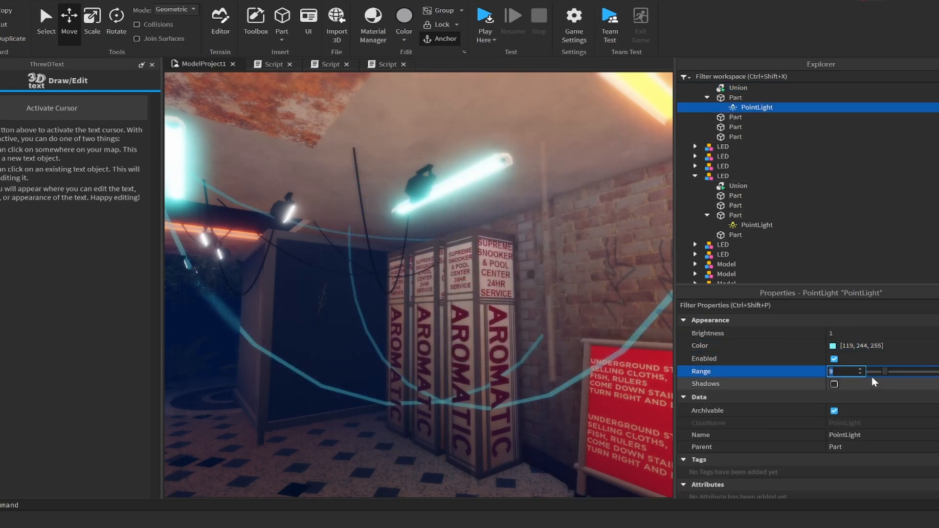
pyautogui.moveTo(886, 371); pyautogui.dragTo(897, 374)
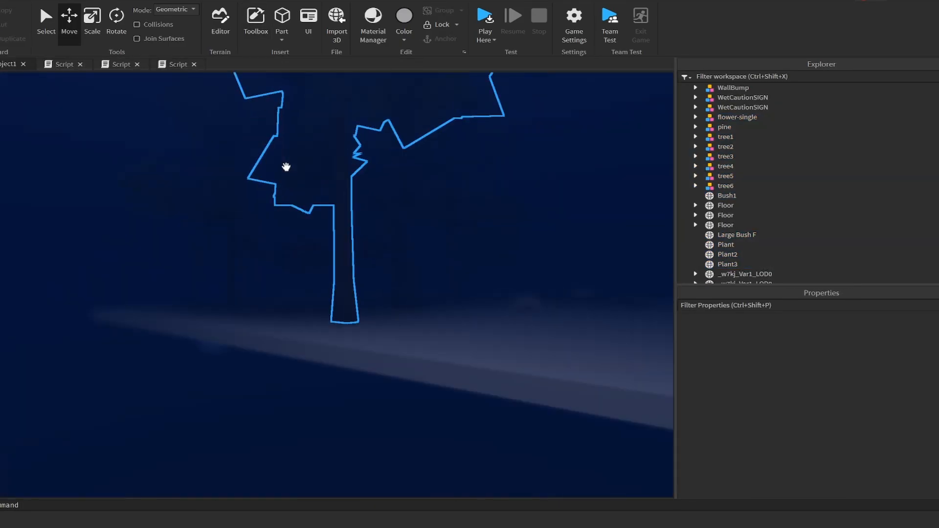
# - Place a tree4 model outside near the orange-lit wall
pyautogui.click(287, 165)
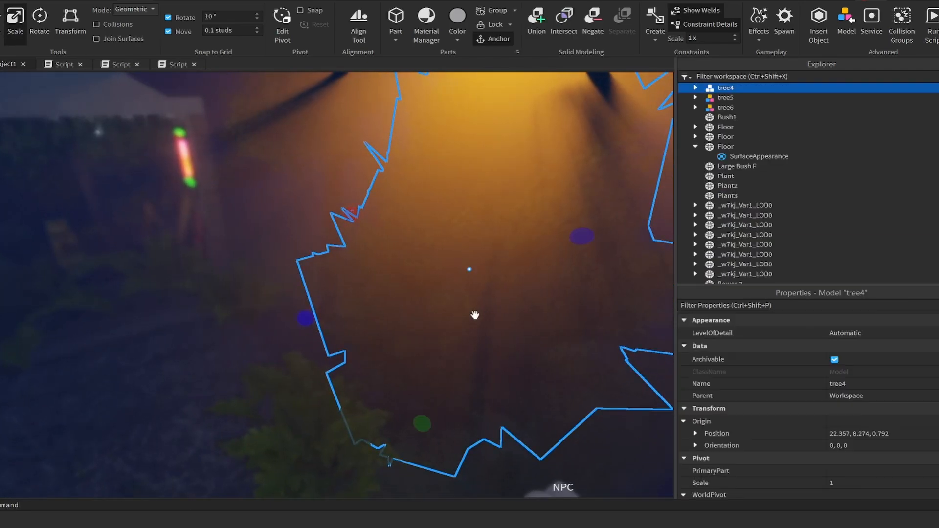
pyautogui.scroll(10, 499, 330)
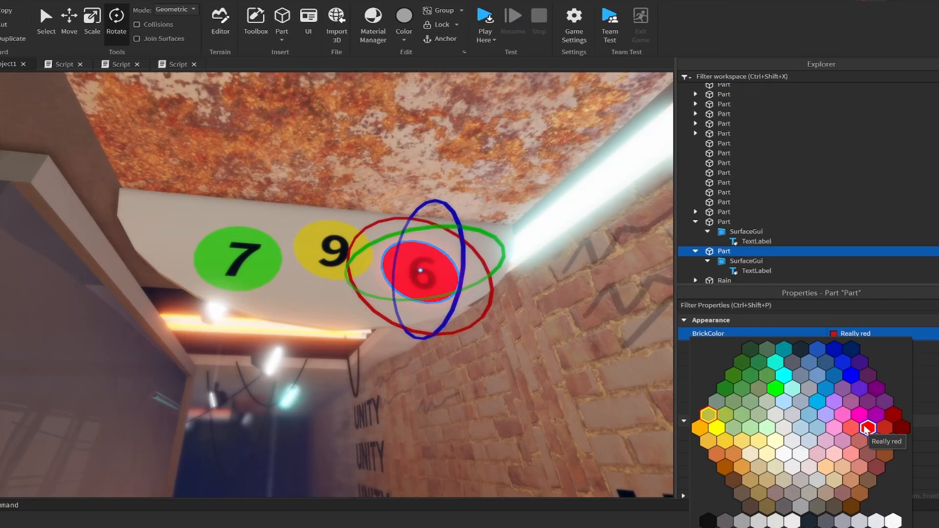
# - Set the BrickColor of the number 6 ball on the ceiling beam to Persimmon
pyautogui.click(865, 430)
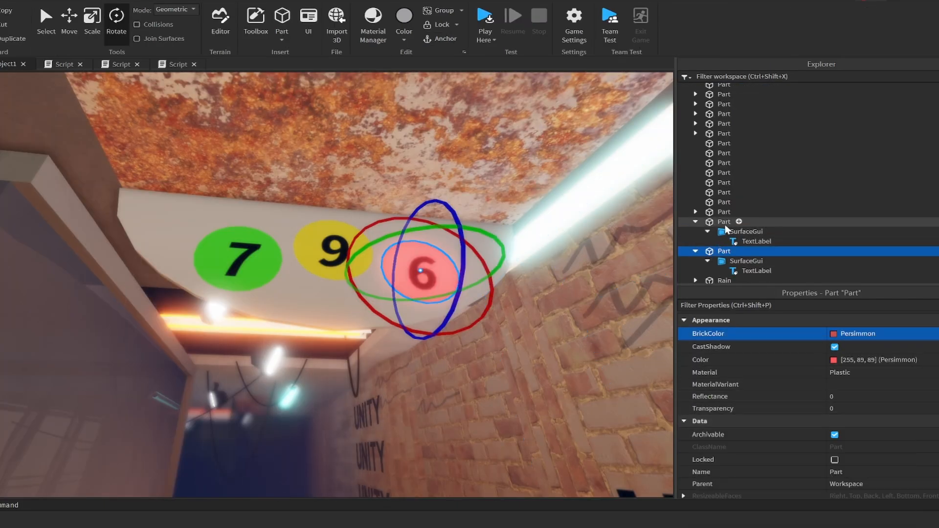
pyautogui.click(707, 223)
pyautogui.click(695, 222)
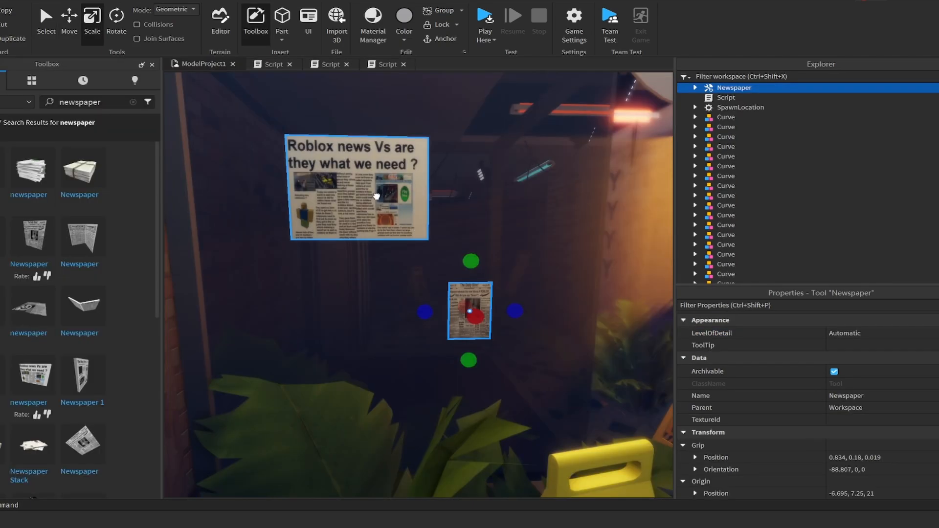
# - Move the "Roblox news" newspaper higher on the dark panel and insert a newspaper stack on the floor near the caution signs
pyautogui.click(362, 165)
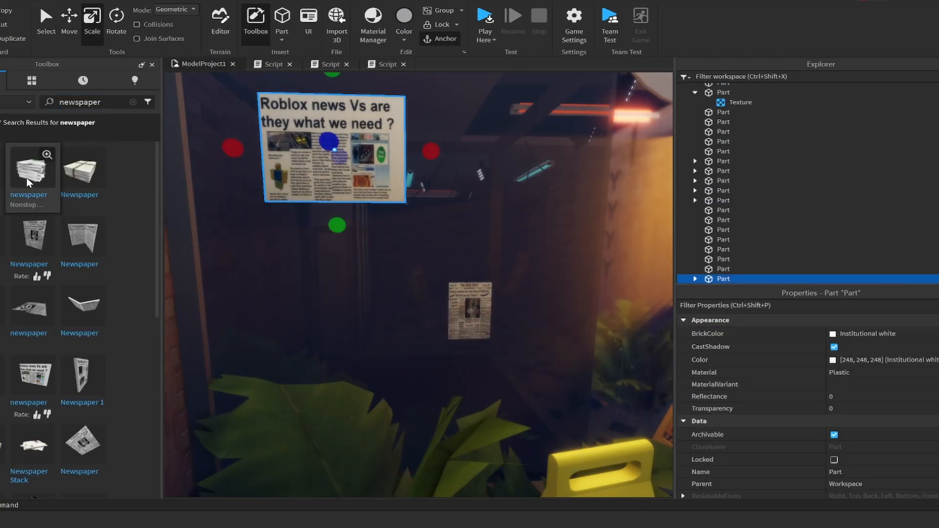
pyautogui.moveTo(405, 313); pyautogui.dragTo(401, 309, button='right')
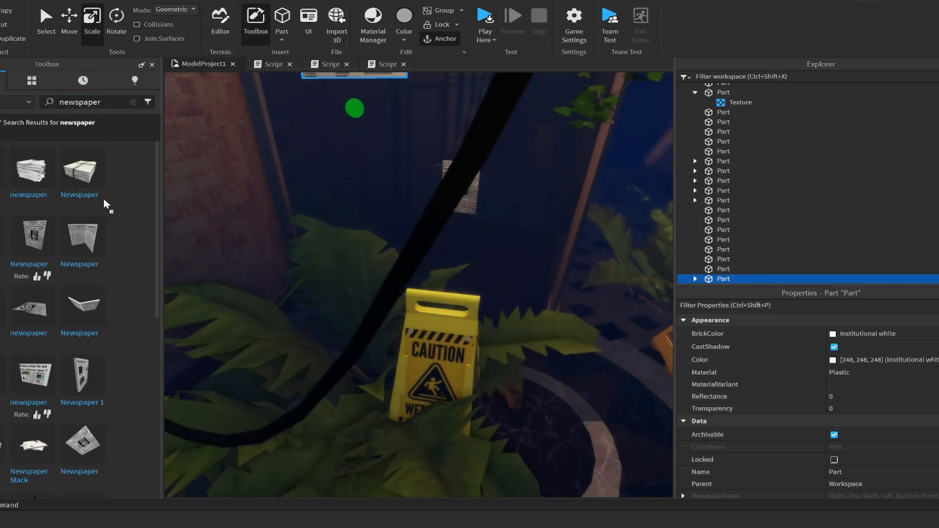
pyautogui.moveTo(104, 205); pyautogui.dragTo(491, 327)
pyautogui.moveTo(601, 418); pyautogui.dragTo(566, 388, button='right')
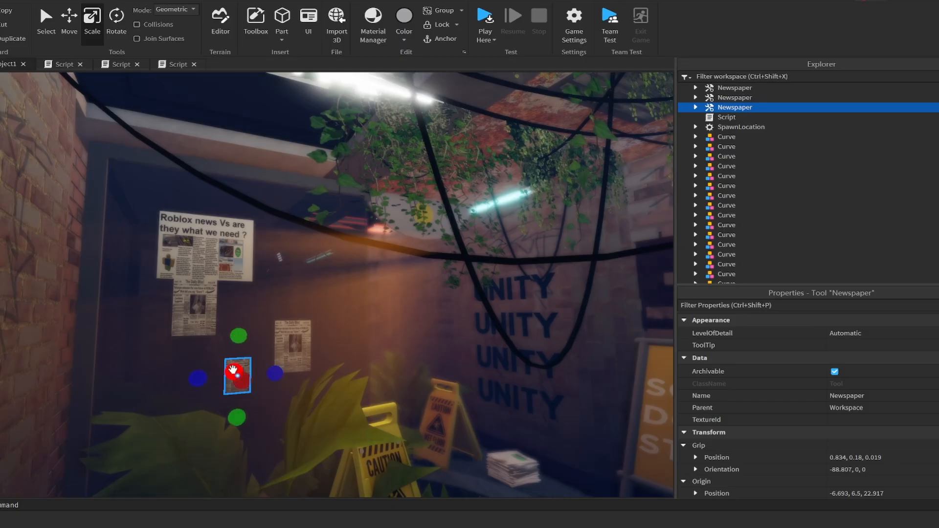
# - Duplicate the small newspaper and position the copy higher on the dark panel, towards the UNITY wall
pyautogui.hotkey('ctrl', 'd')
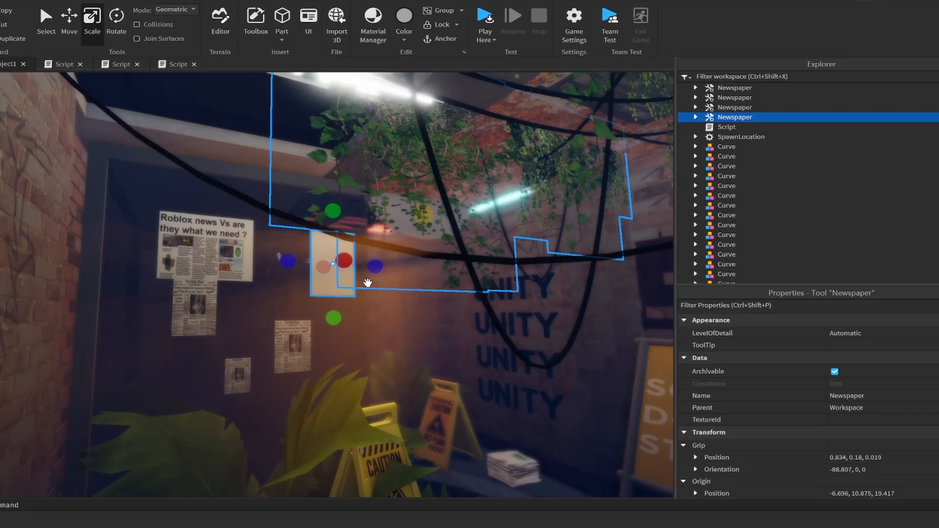
pyautogui.click(366, 274)
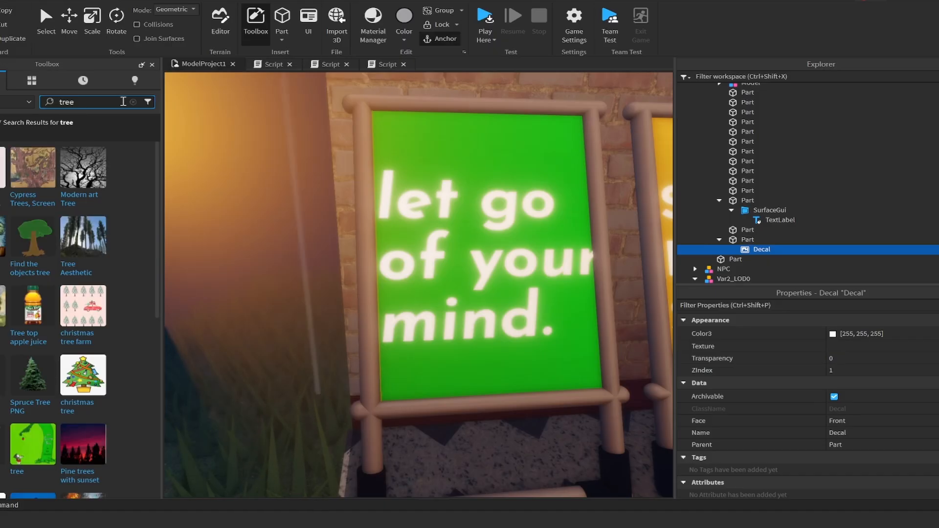
# - Add the spruce tree image to the green "let go of your mind." sign and search for "cloud" images for the blue "heavens" sign
pyautogui.moveTo(32, 294); pyautogui.dragTo(555, 350)
pyautogui.click(555, 350)
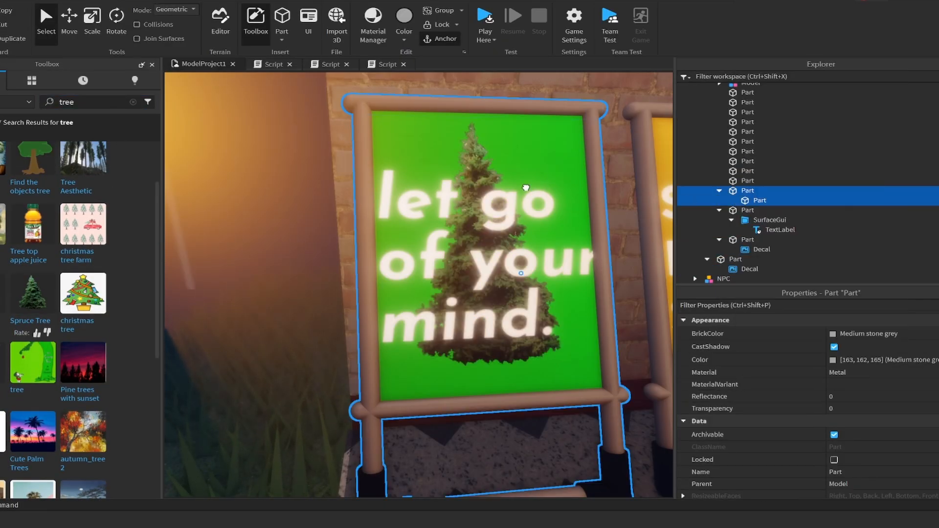
pyautogui.doubleClick(67, 102)
pyautogui.write('cloud')
pyautogui.press('Return')
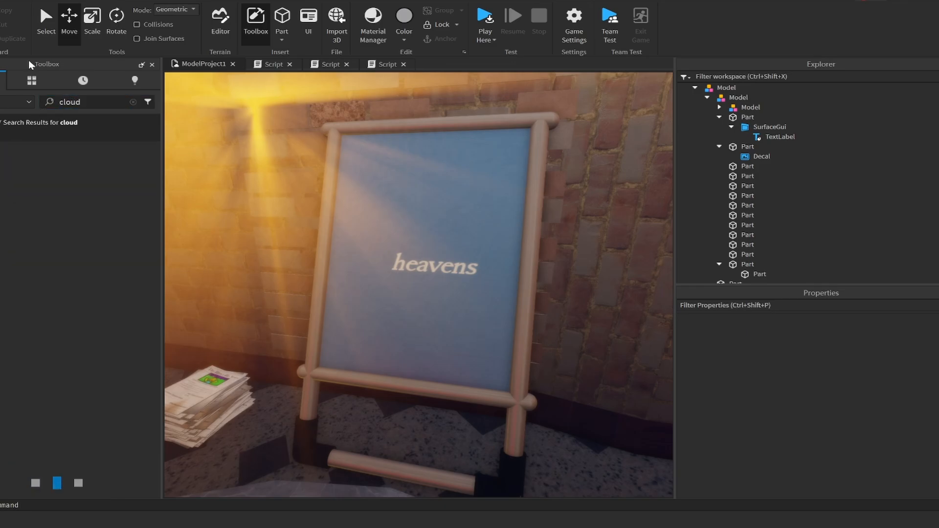
pyautogui.moveTo(383, 267); pyautogui.dragTo(381, 315)
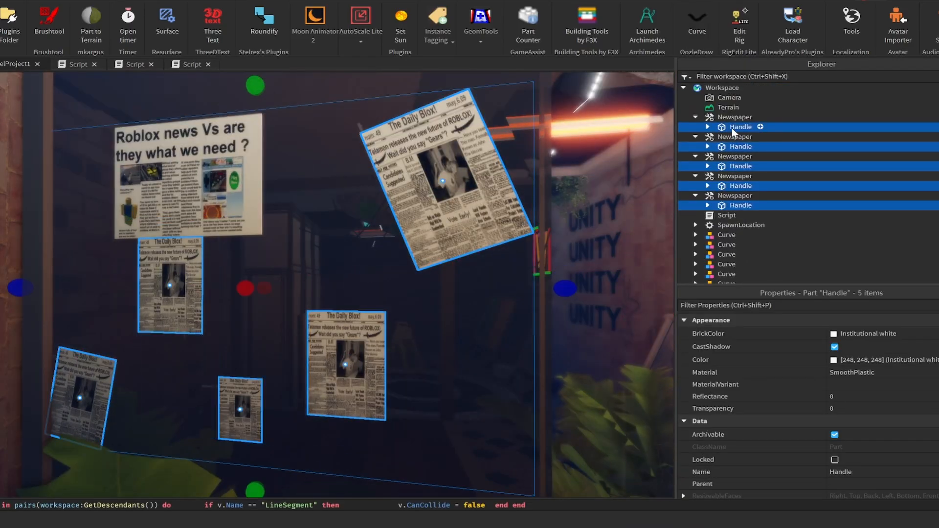
# - Move the five newspaper Handle parts out of their Newspaper tools directly into Workspace
pyautogui.moveTo(734, 131); pyautogui.dragTo(729, 89)
pyautogui.scroll(5, 705, 144)
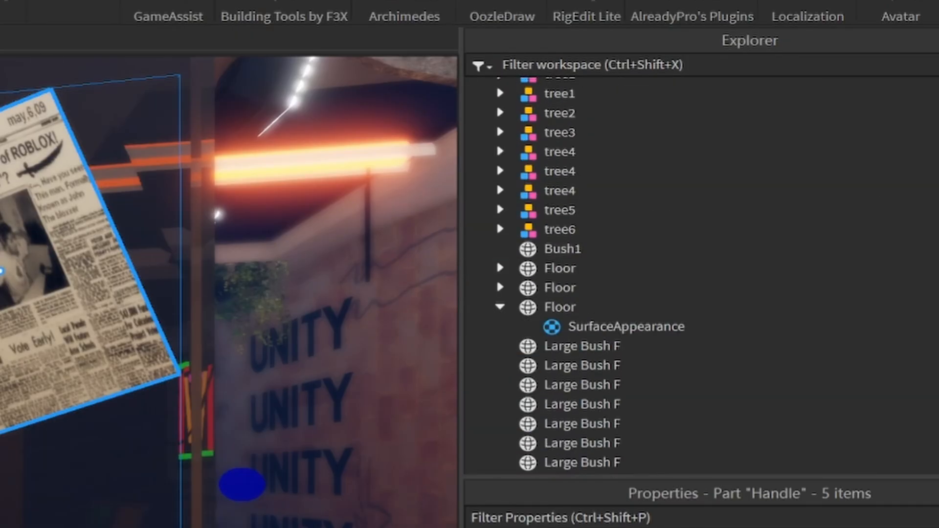